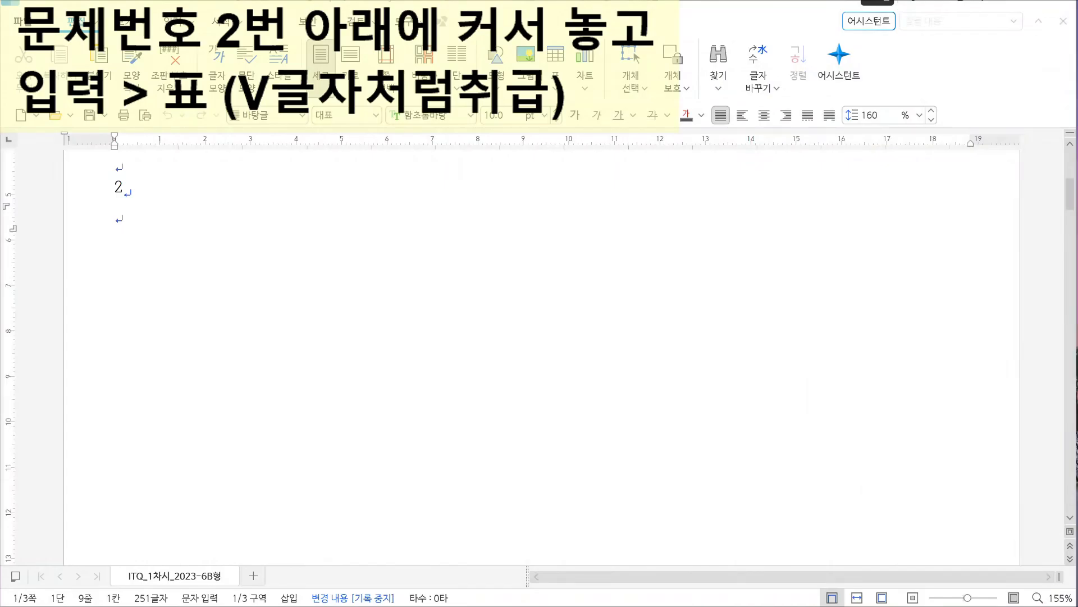
Step: Switch to the Notepad shortcut notes, review the page setup (편집용지 설정) entry, and return to the document
left_click(167, 248)
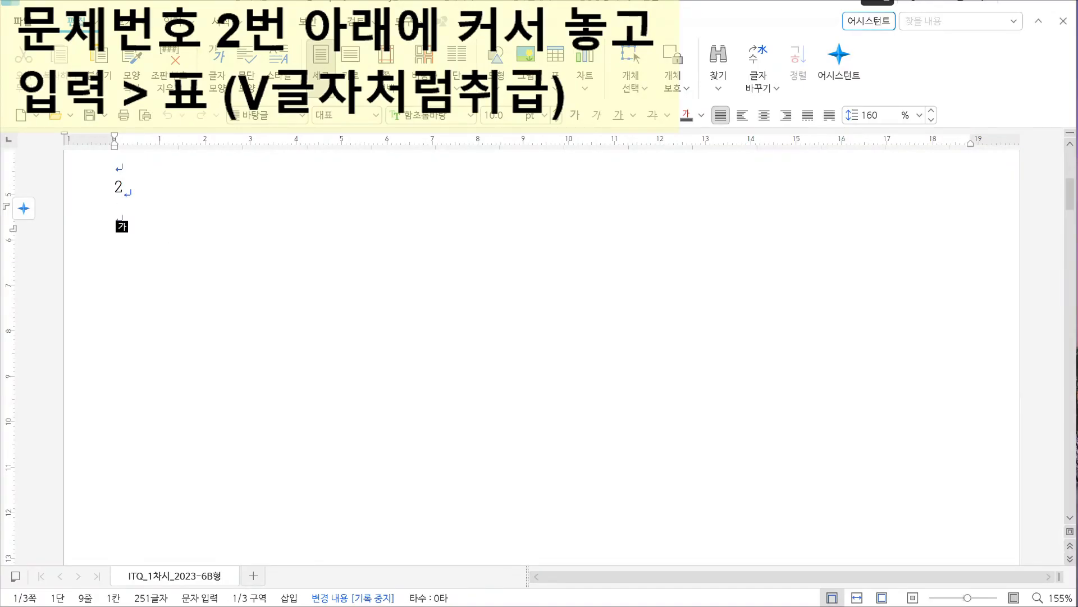
mouse_move(472, 605)
left_click(573, 572)
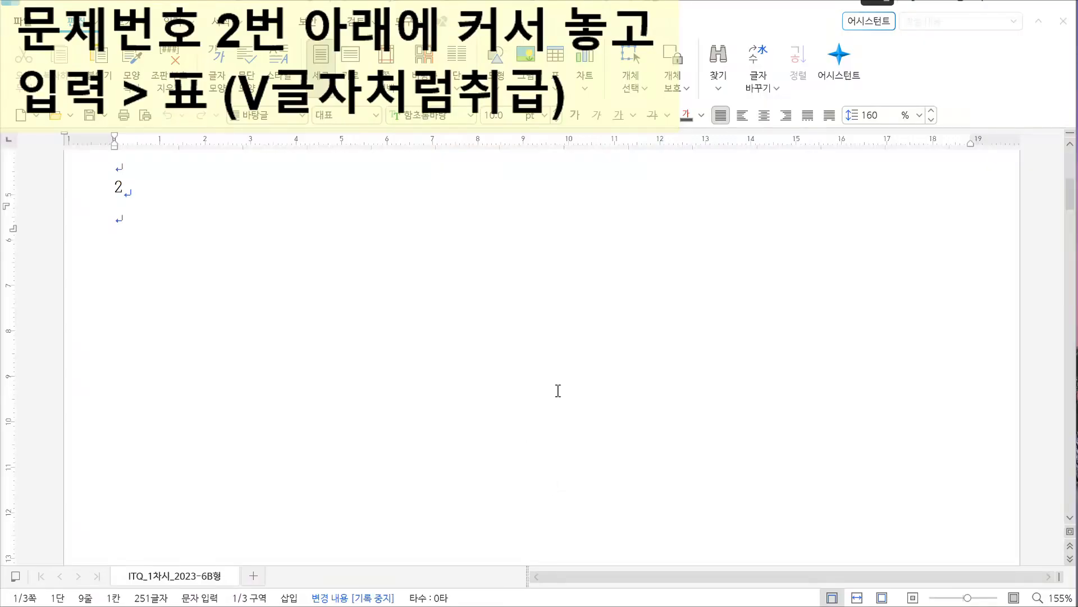
left_click_drag(674, 606, 471, 186)
key("ctrl+1")
left_click(277, 294)
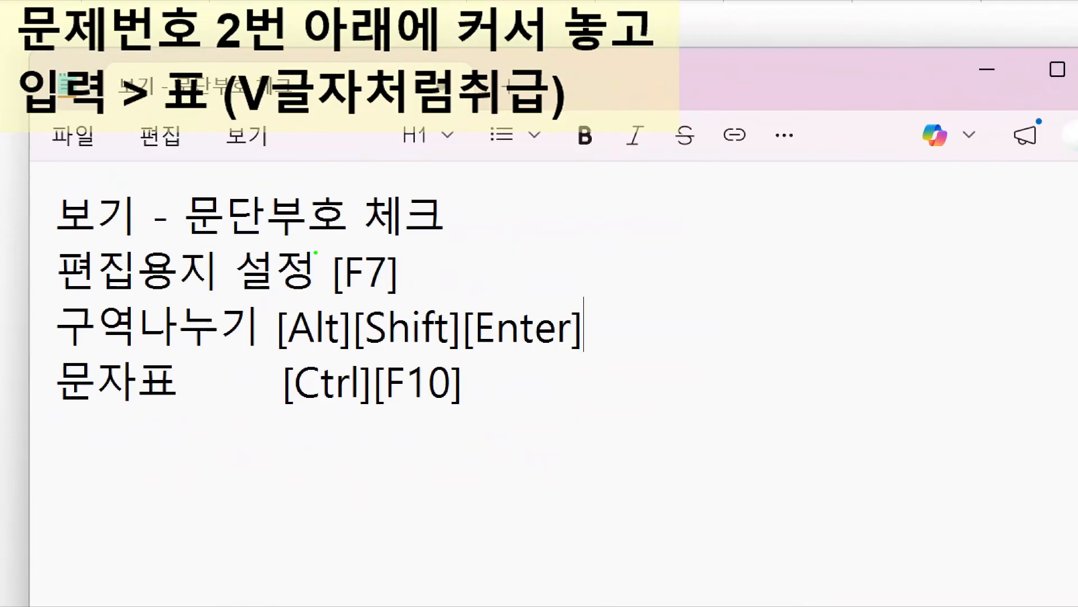
mouse_move(318, 247)
left_mouse_down()
mouse_move(320, 284)
mouse_move(356, 279)
mouse_move(321, 245)
left_mouse_up()
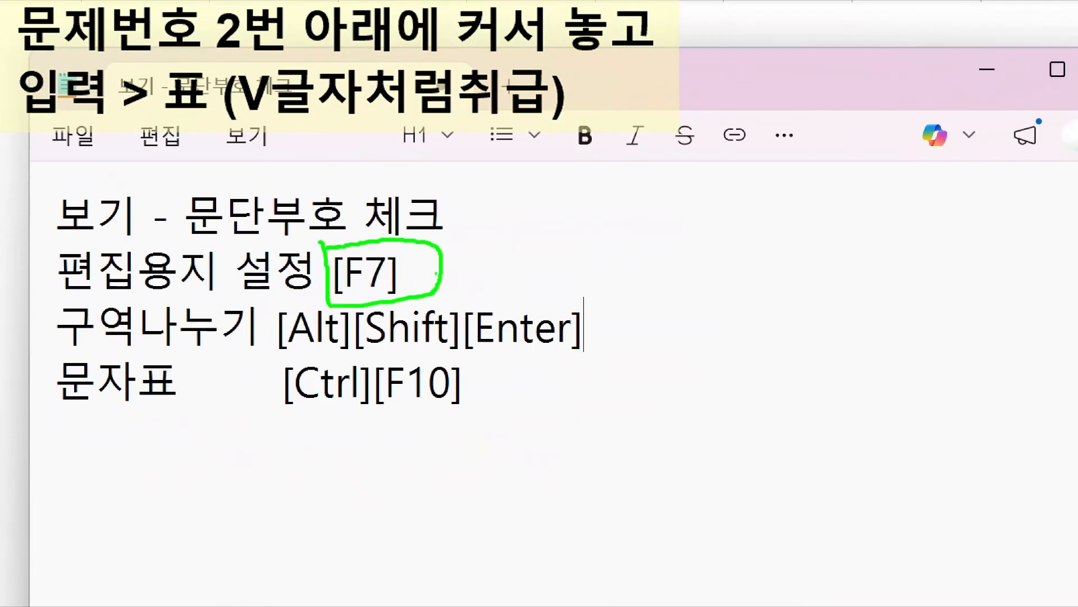
mouse_move(439, 276)
left_mouse_down()
mouse_move(468, 239)
mouse_move(514, 243)
mouse_move(508, 259)
left_mouse_up()
left_click(531, 260)
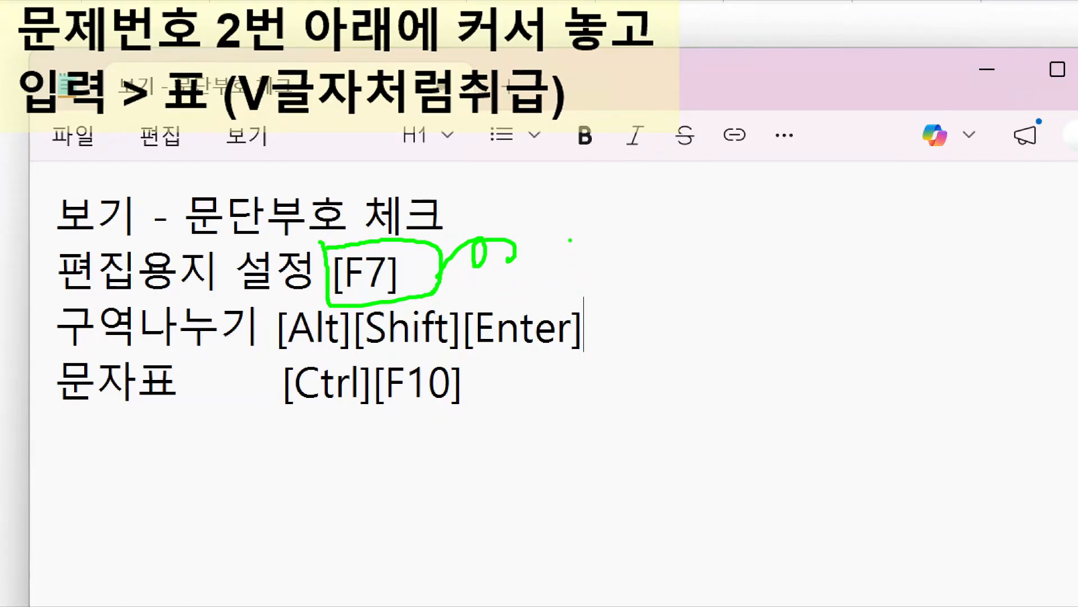
left_click_drag(570, 236, 570, 288)
left_click_drag(723, 226, 724, 301)
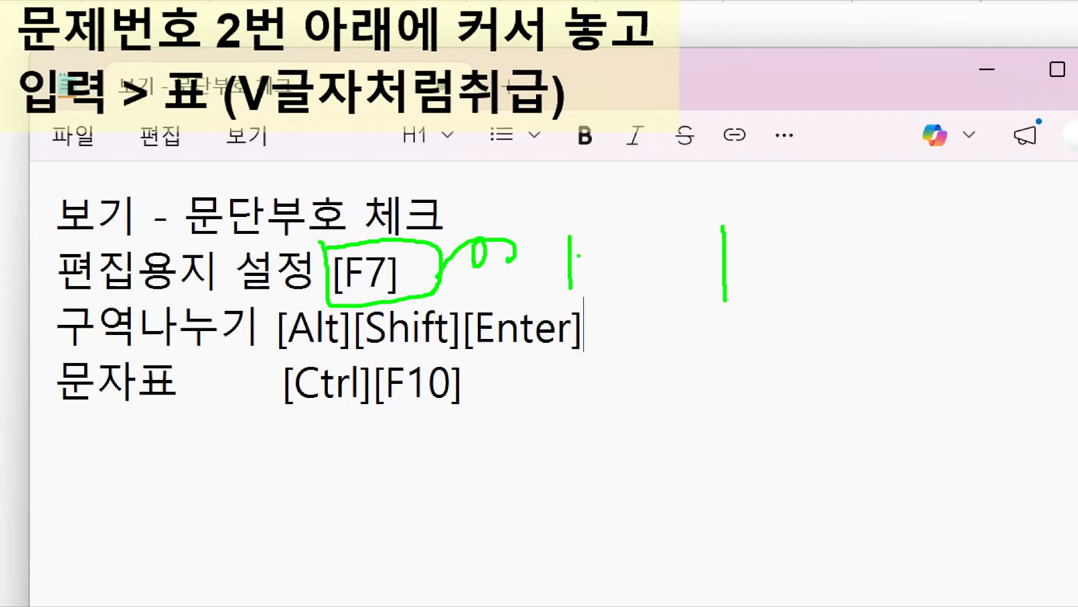
mouse_move(574, 252)
left_mouse_down()
mouse_move(713, 247)
mouse_move(669, 276)
mouse_move(571, 279)
left_mouse_up()
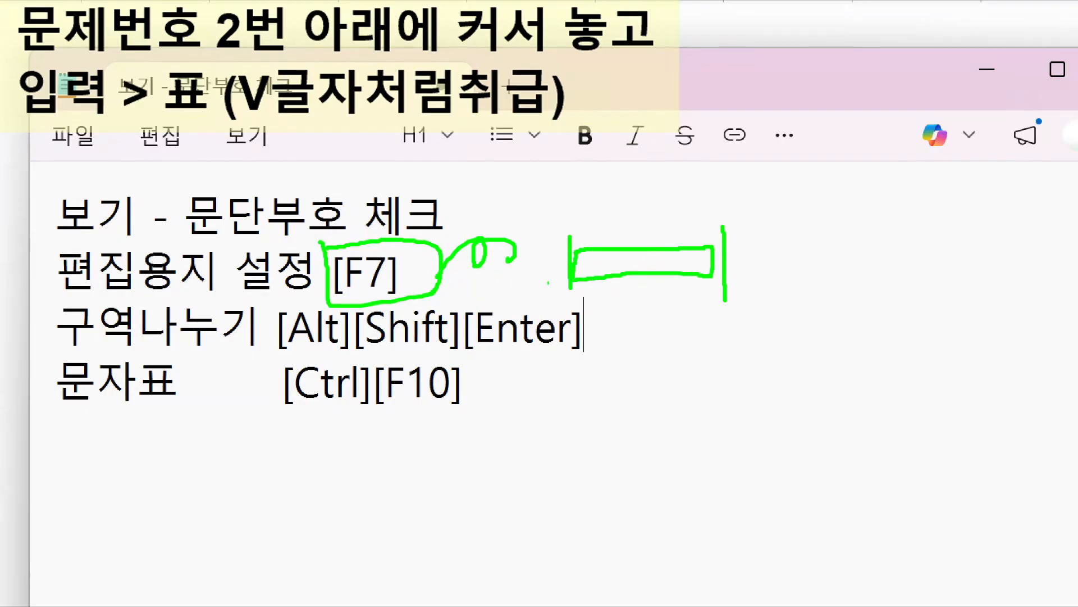
key("Escape")
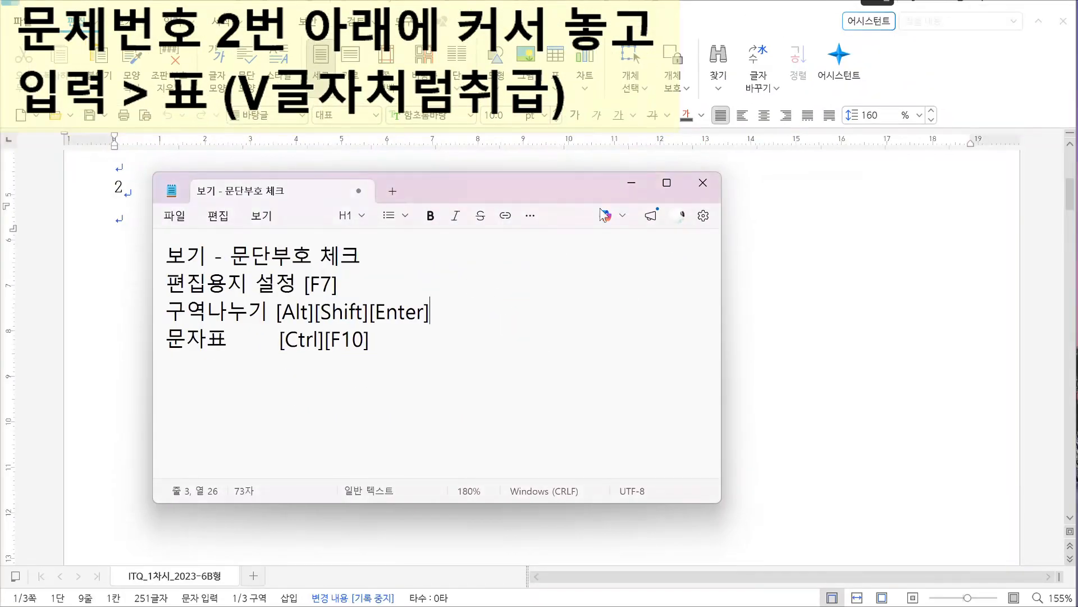
left_click(636, 185)
Step: Insert a table with 2 rows and 3 columns on the empty line below the number 2, treated as a character (글자처럼 취급)
left_click(183, 242)
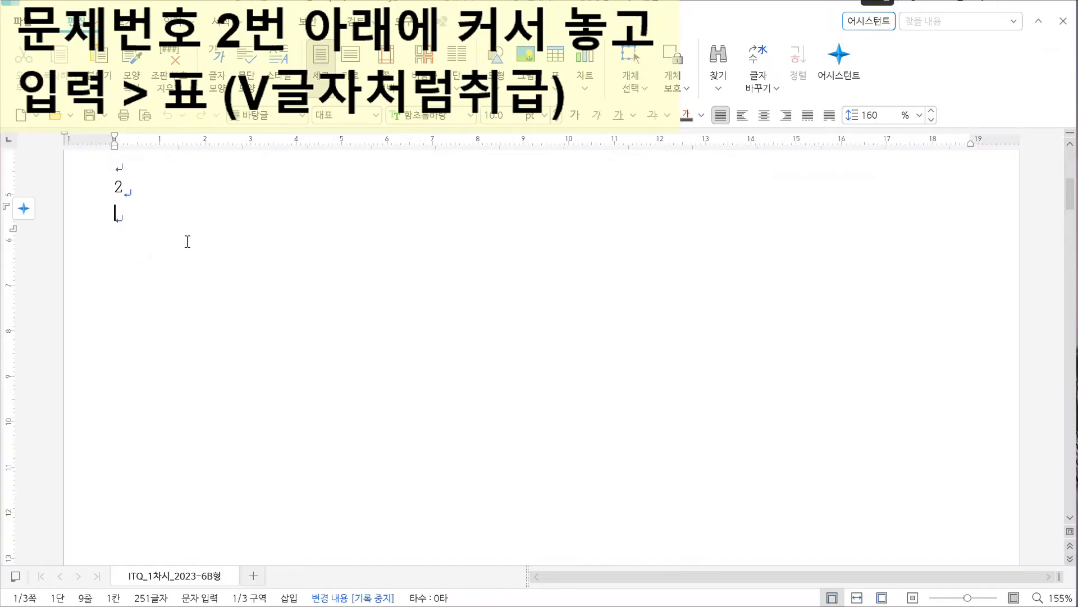
key("ctrl+1")
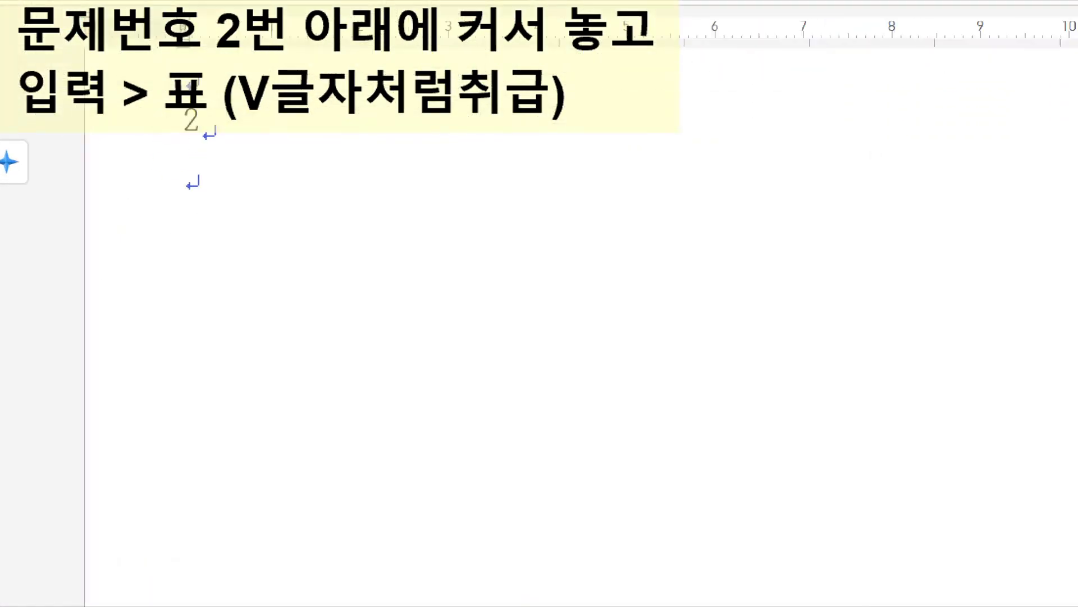
left_click_drag(195, 209, 214, 209)
key("Escape")
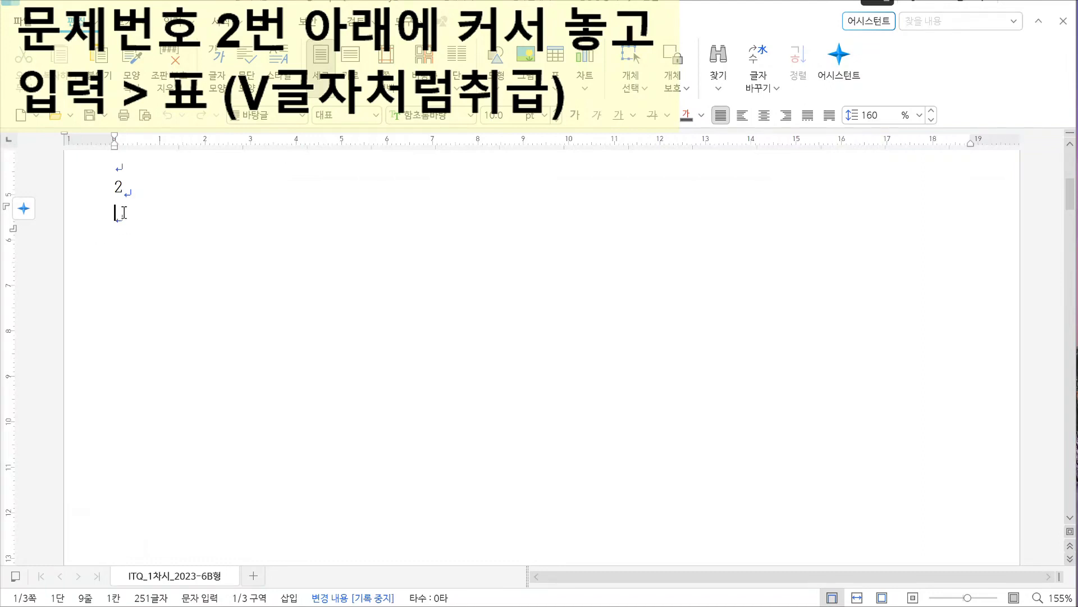
key("Hangul")
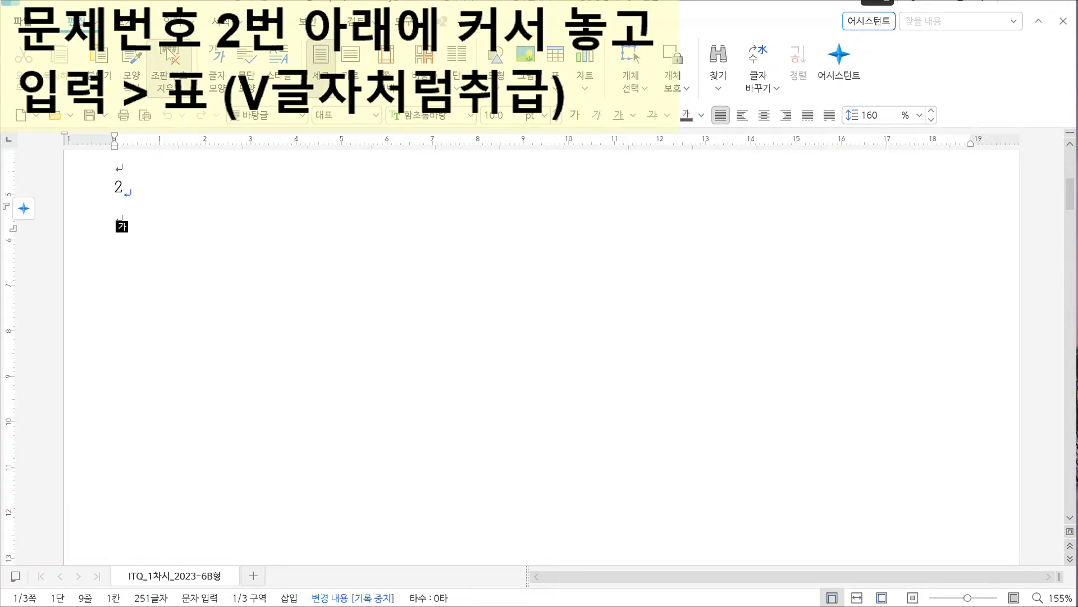
left_click(176, 22)
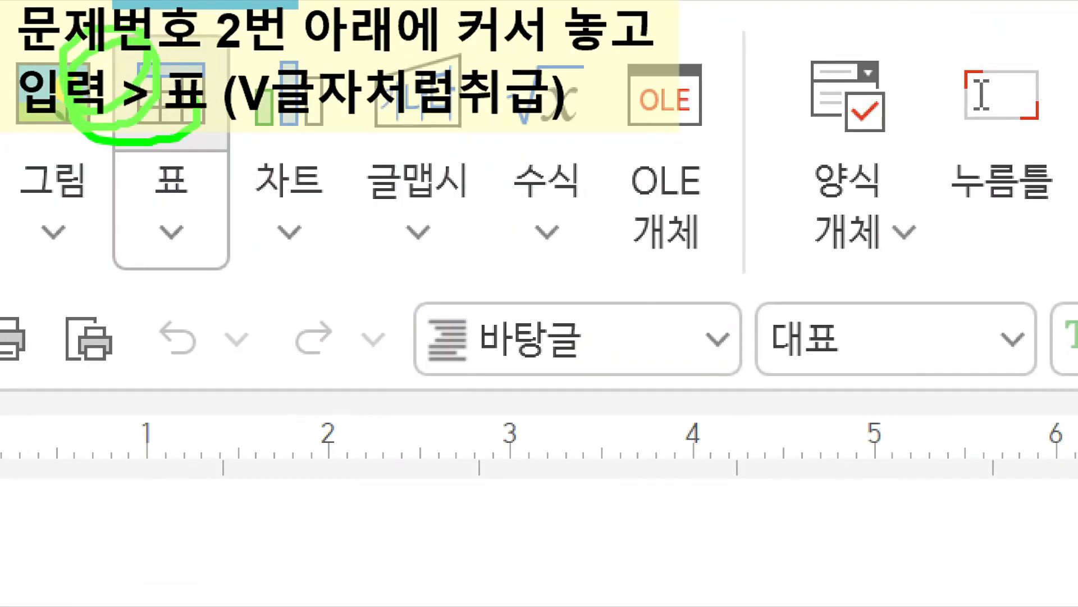
left_click(175, 117)
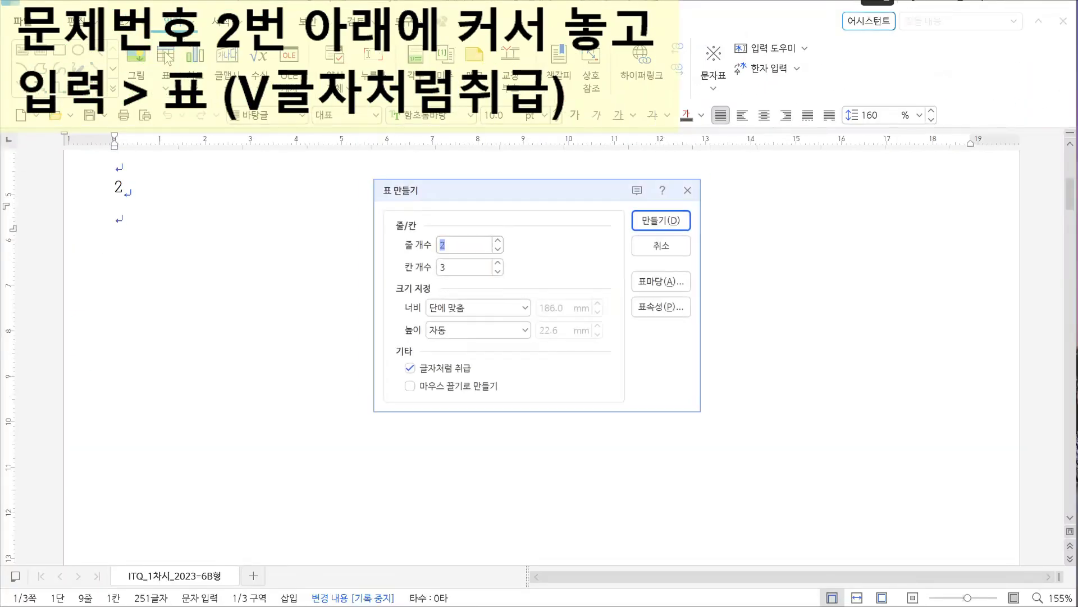
left_click_drag(441, 191, 257, 197)
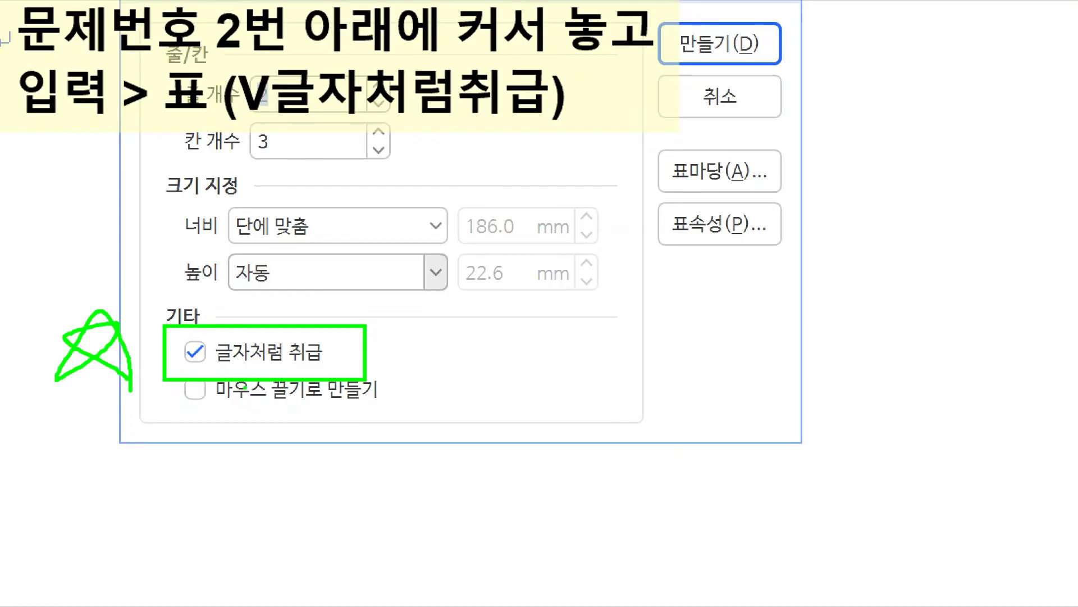
left_click(194, 352)
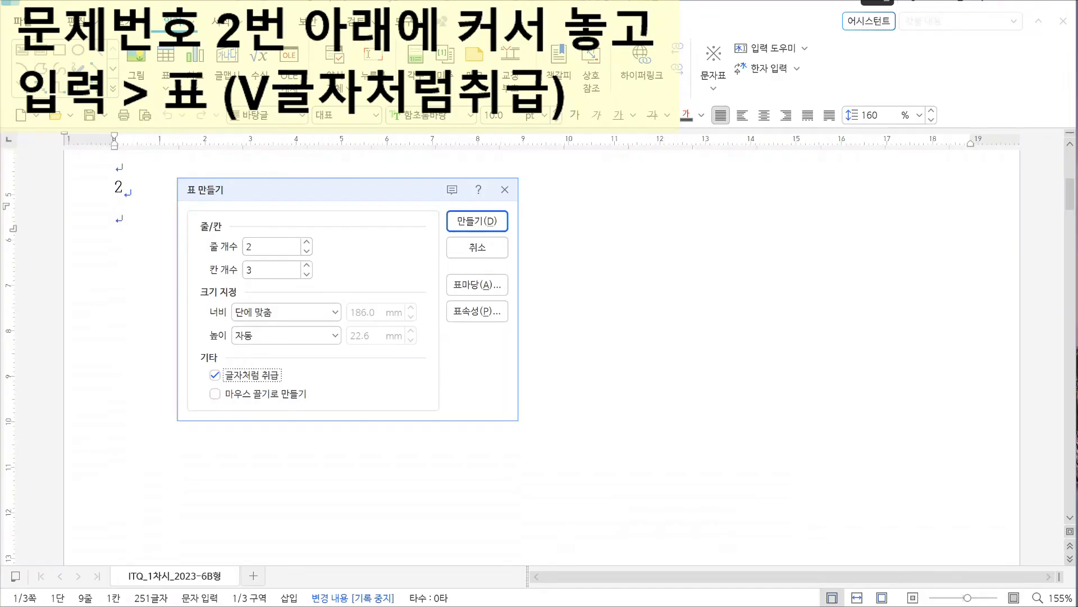
left_click_drag(1077, 236, 422, 10)
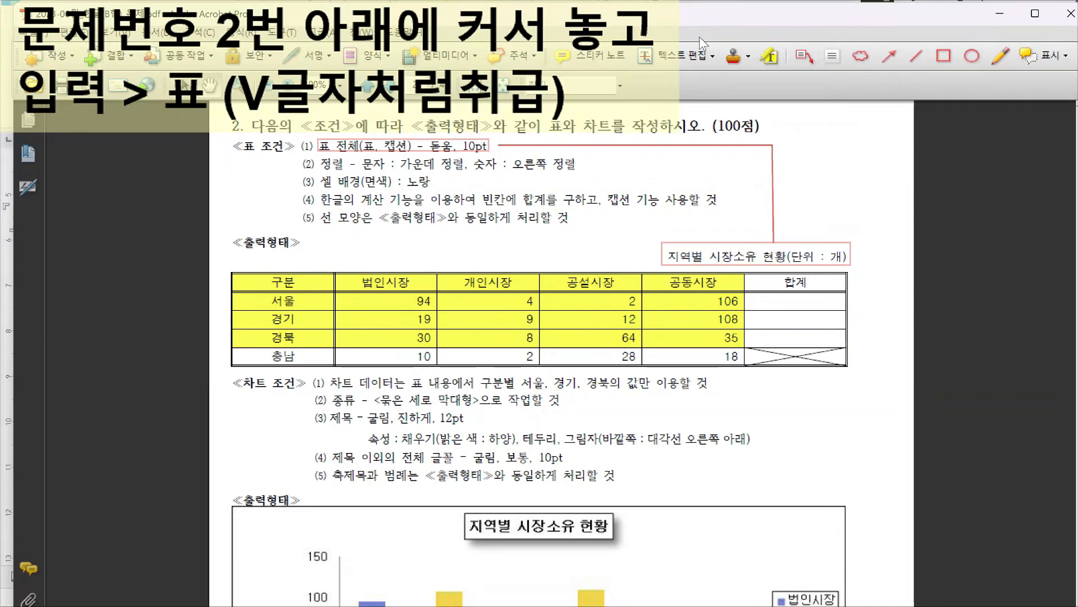
left_click(684, 16)
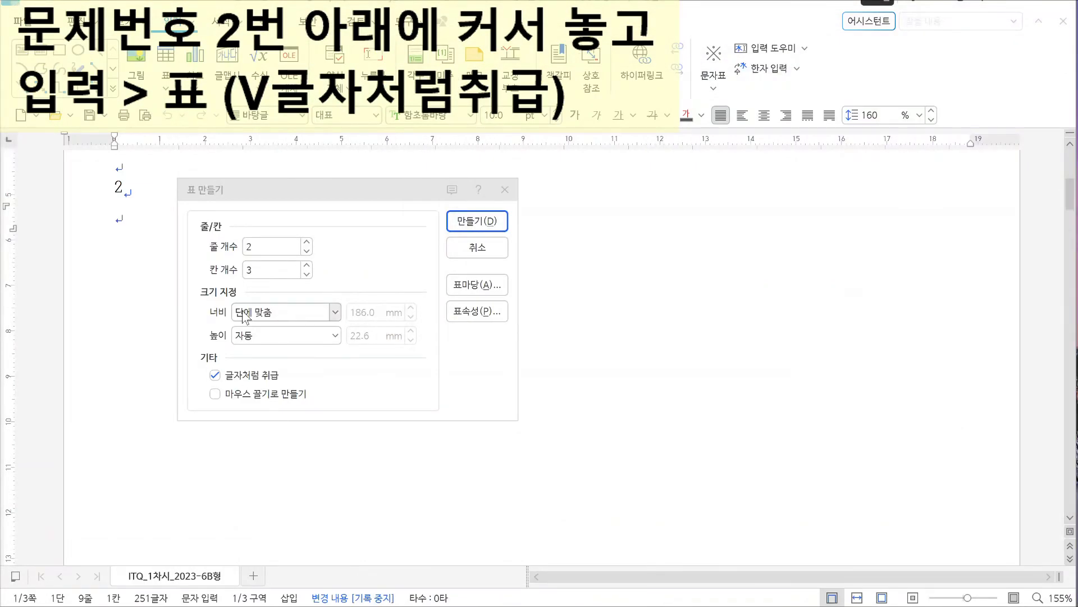
left_click(459, 223)
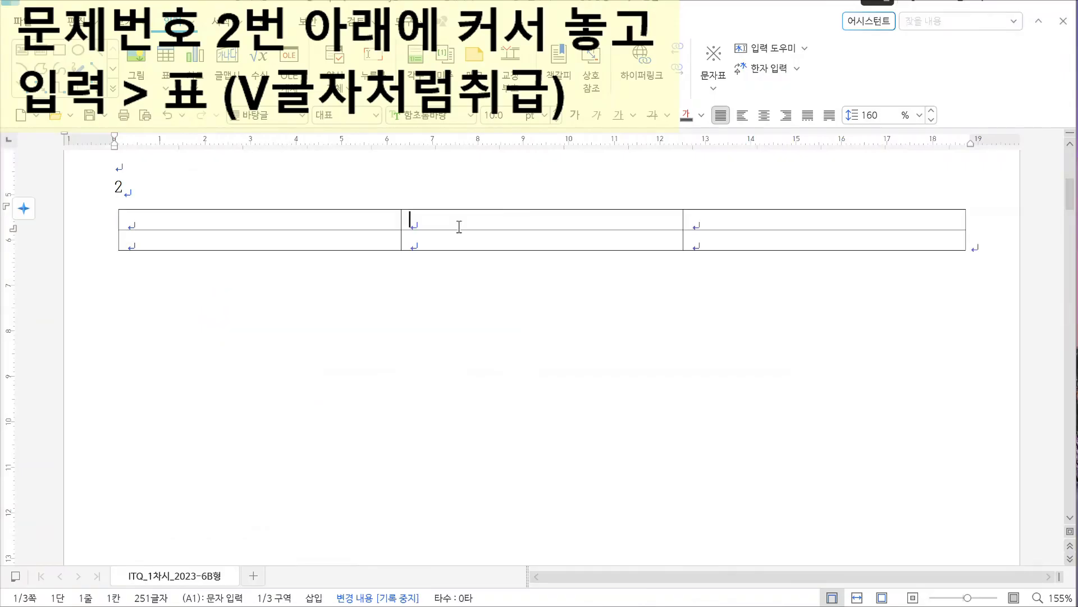
Step: Compare the commands offered inside the table's first cell with those offered on the line of text above the table
left_click(333, 224)
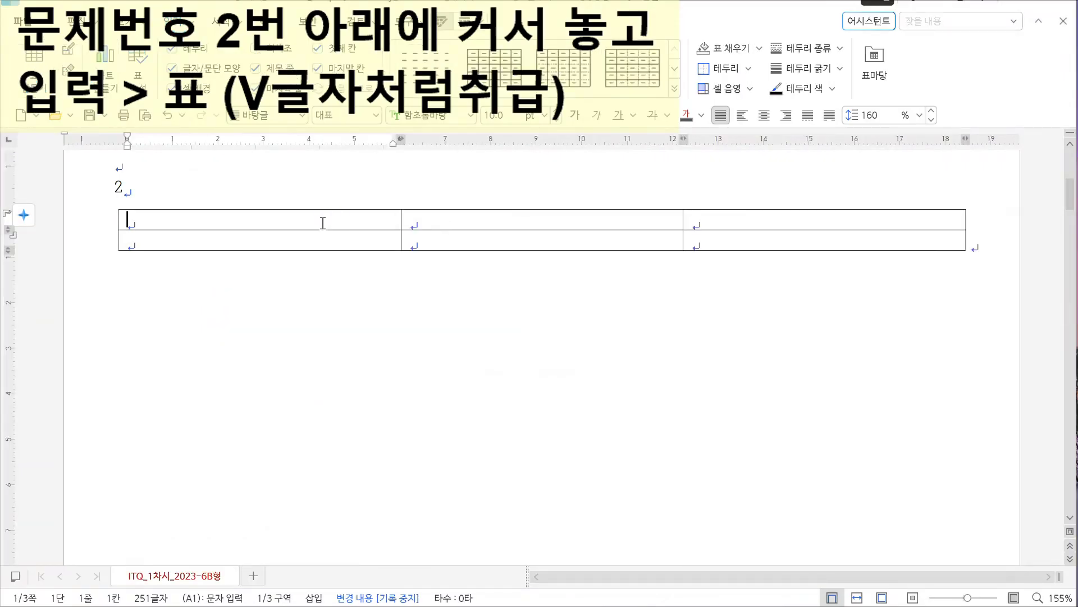
right_click(316, 217)
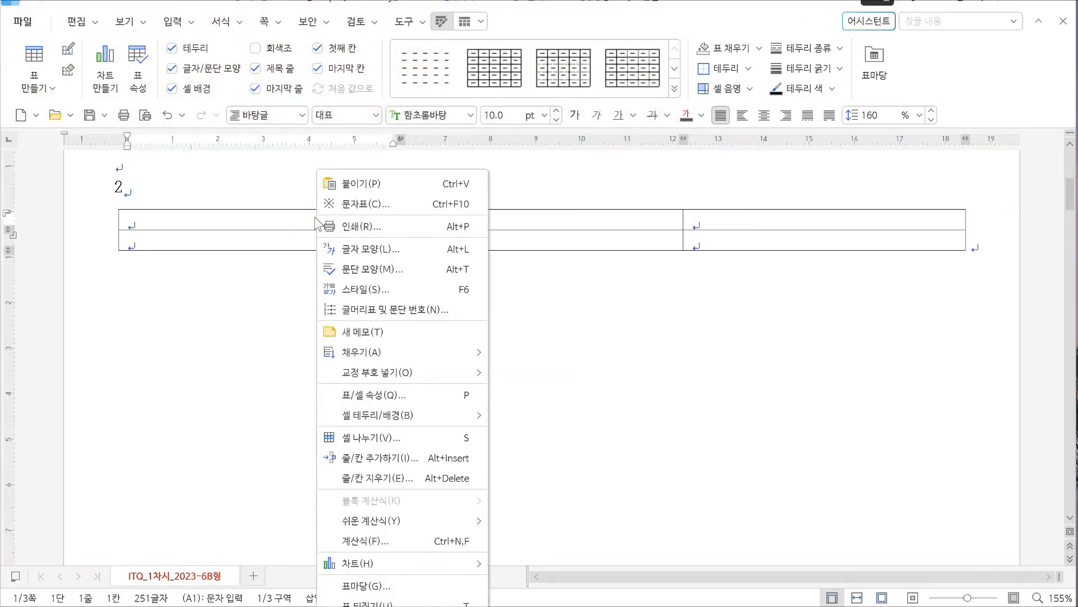
key("ctrl+1")
left_click(182, 277)
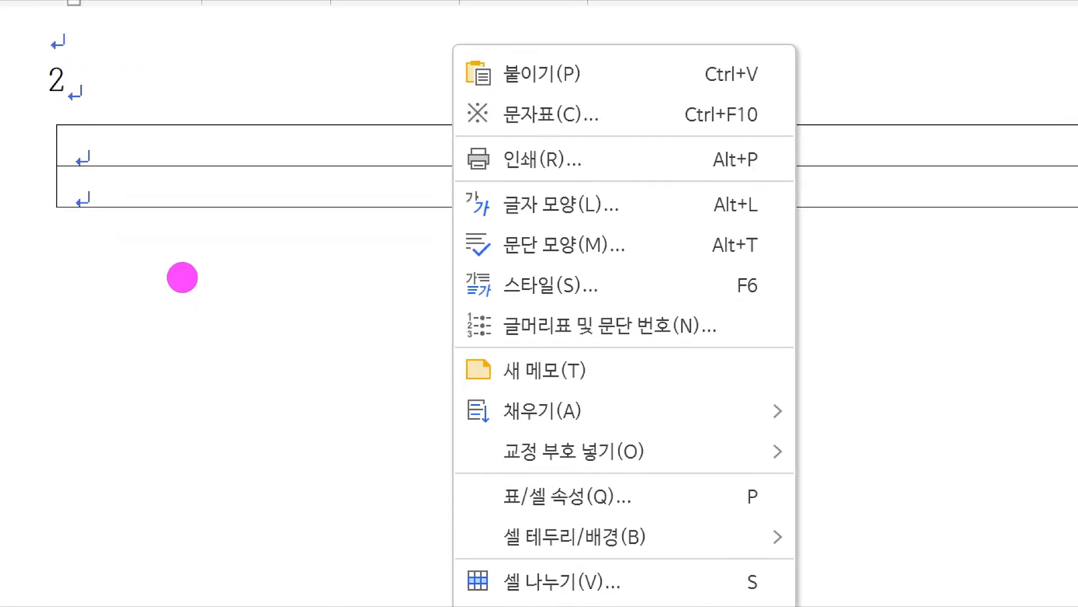
mouse_move(211, 139)
left_mouse_down()
mouse_move(252, 152)
mouse_move(246, 147)
left_mouse_up()
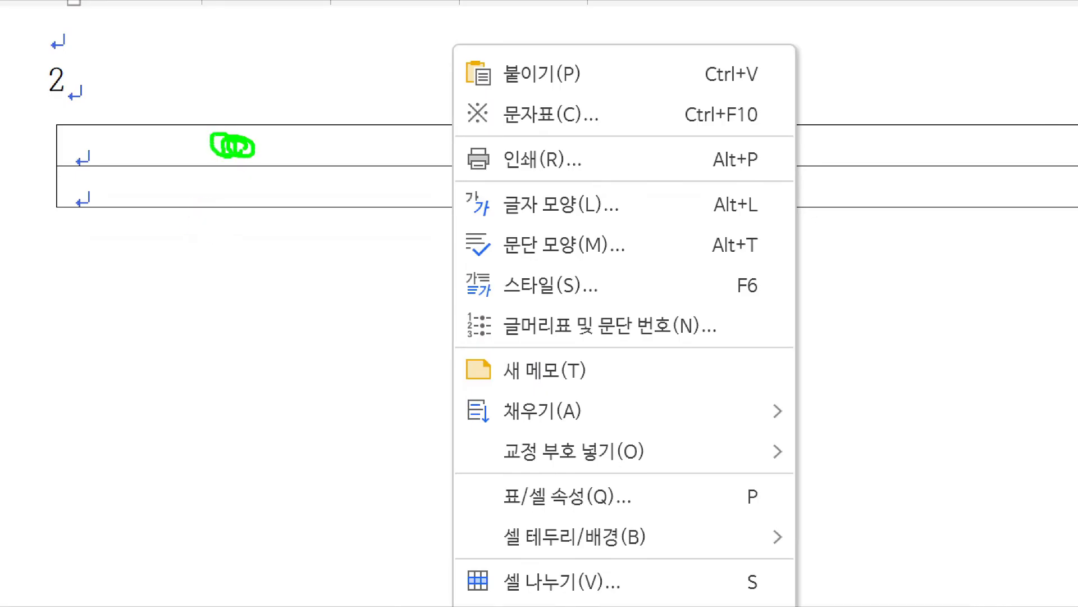
key("Escape")
right_click(157, 187)
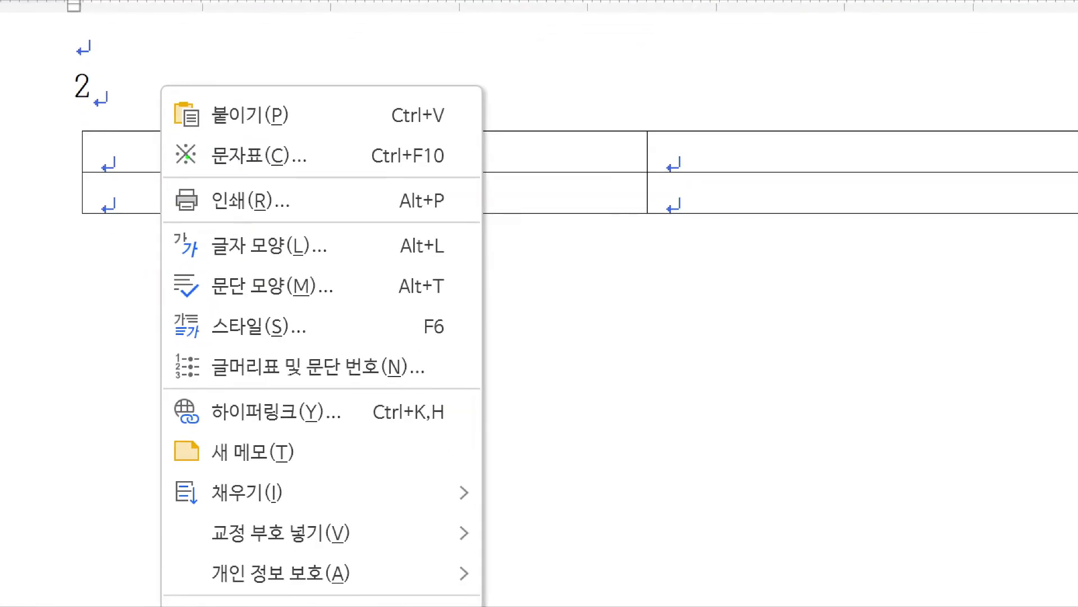
mouse_move(177, 100)
left_mouse_down()
mouse_move(125, 364)
mouse_move(642, 455)
mouse_move(625, 535)
left_mouse_up()
mouse_move(347, 309)
left_mouse_down()
mouse_move(585, 360)
mouse_move(516, 400)
left_mouse_up()
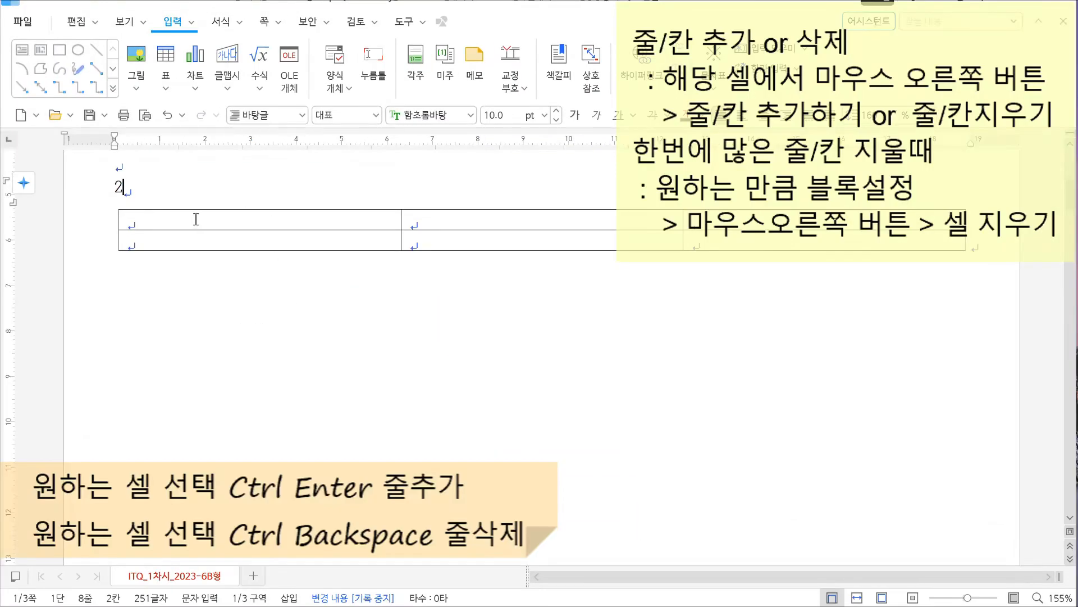
Step: Examine the split cell, add row/column and delete row/column commands available for the table's first cell
left_click(194, 218)
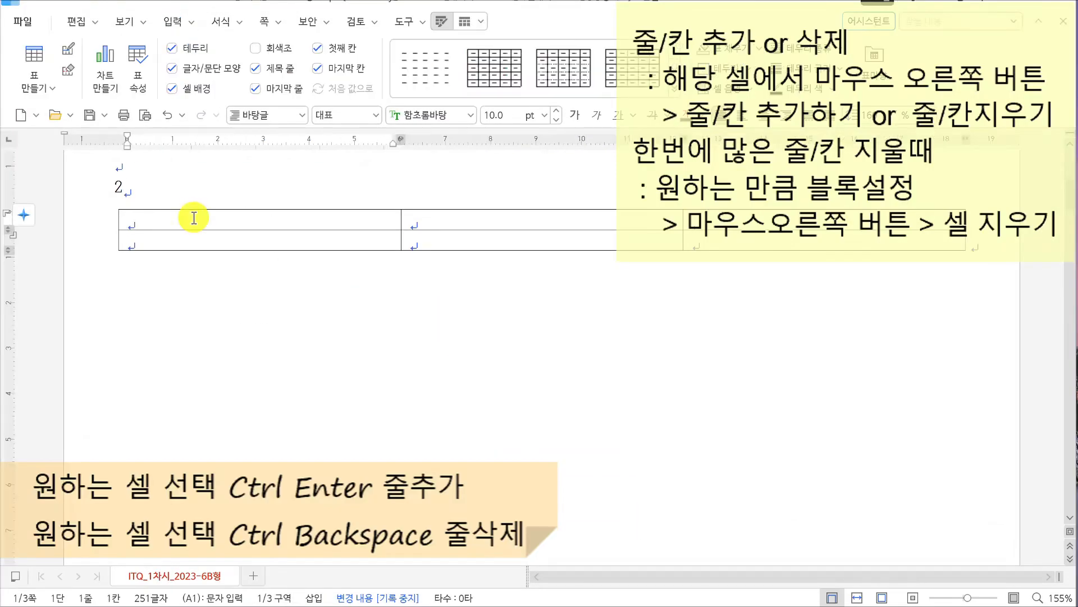
right_click(194, 217)
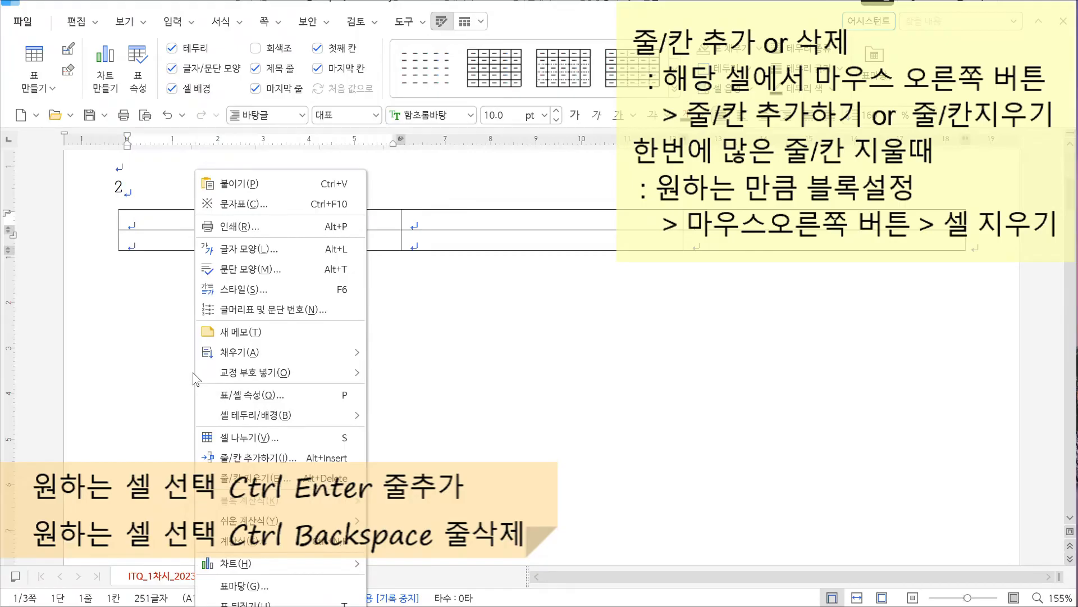
left_click(280, 597)
mouse_move(306, 396)
left_mouse_down()
mouse_move(393, 361)
mouse_move(386, 341)
left_mouse_up()
left_click_drag(333, 421, 407, 403)
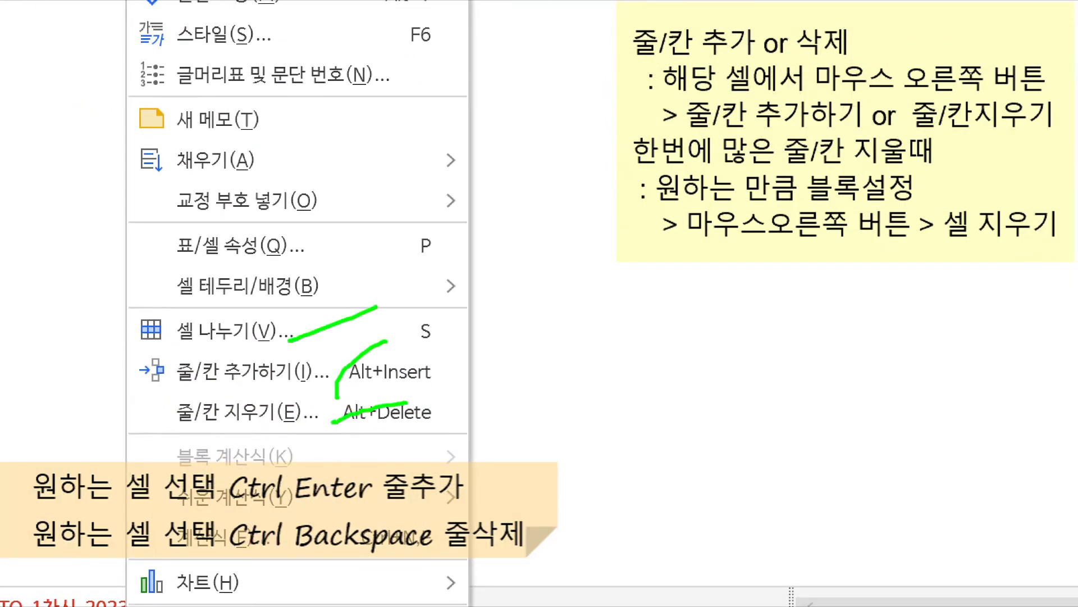
mouse_move(229, 293)
left_mouse_down()
mouse_move(306, 508)
mouse_move(194, 440)
left_mouse_up()
key("Escape")
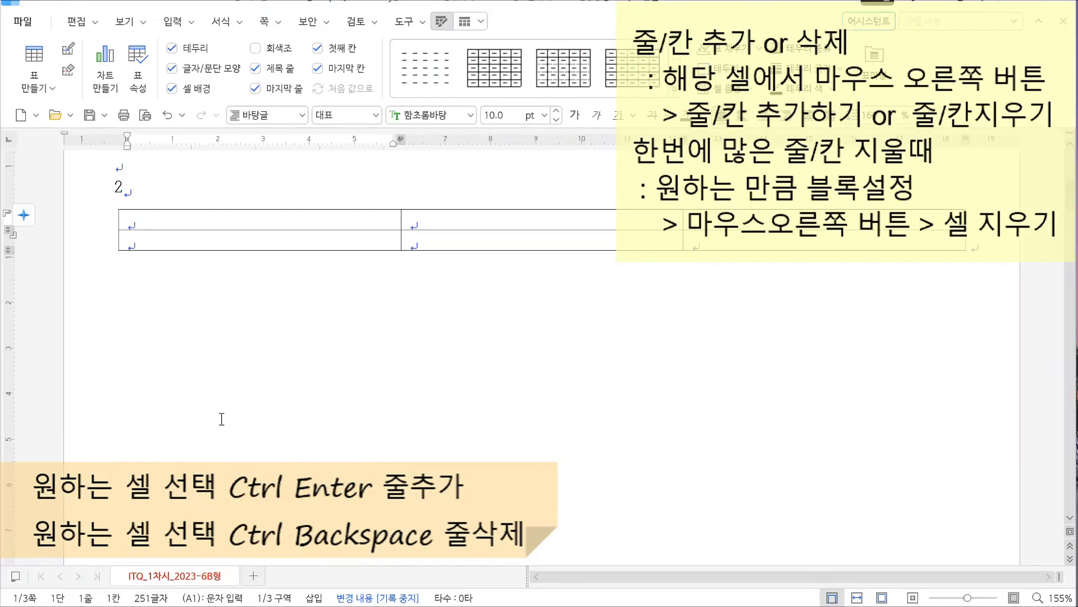
Step: Add 3 rows below the table's first row
right_click(195, 216)
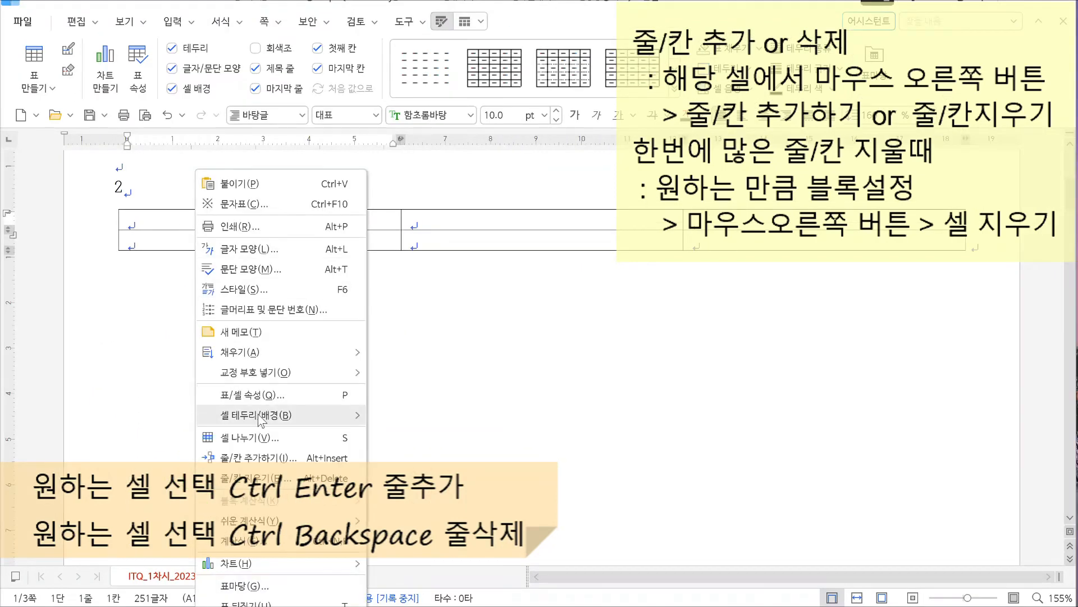
left_click(262, 459)
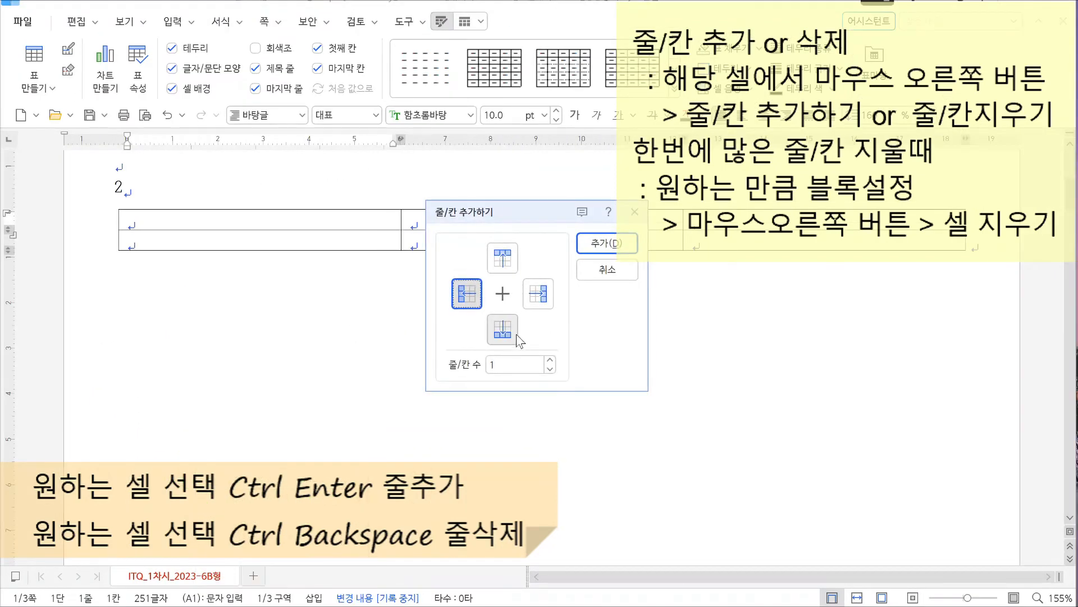
mouse_move(514, 317)
left_mouse_down()
mouse_move(440, 291)
mouse_move(519, 335)
left_mouse_up()
key("Escape")
left_click(484, 306)
left_click(551, 361)
left_click(550, 360)
left_click(606, 245)
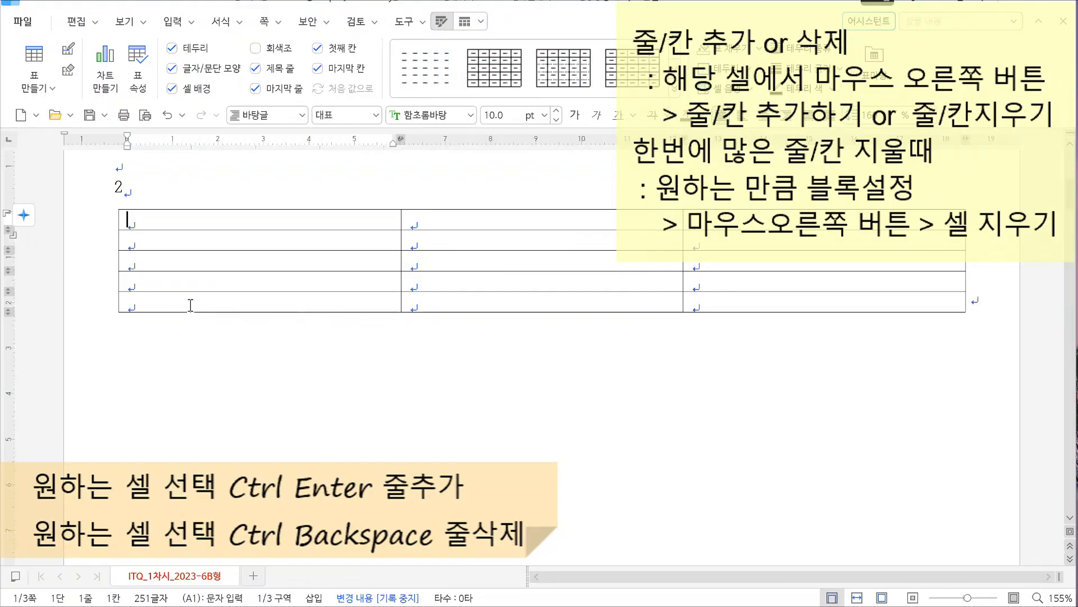
Step: Delete the first column (칸) of the table from its bottom cell, and undo that deletion
right_click(174, 301)
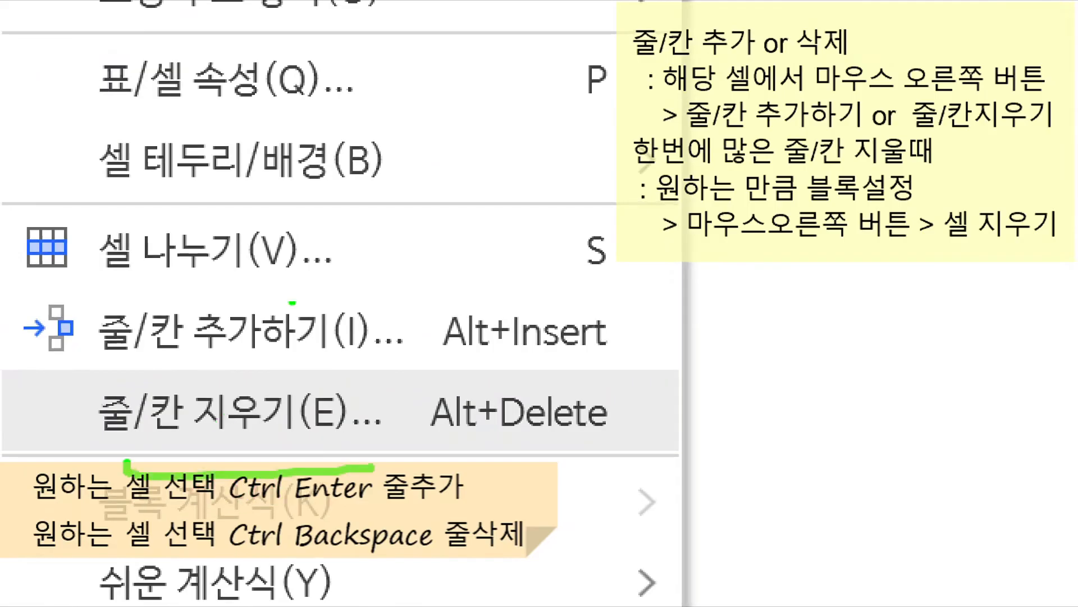
right_click(243, 301)
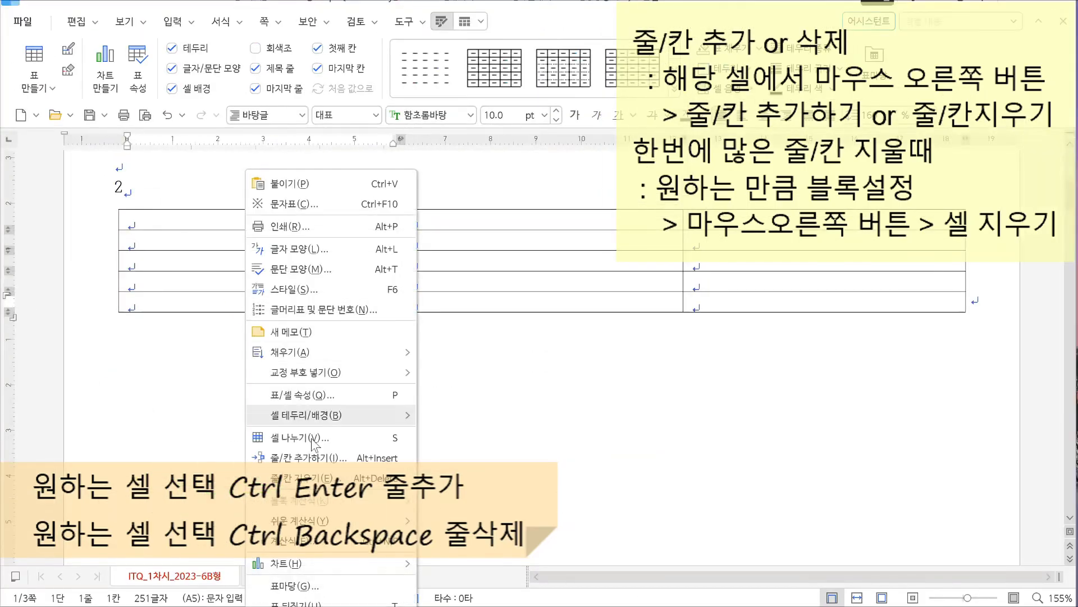
left_click(303, 477)
left_click(459, 325)
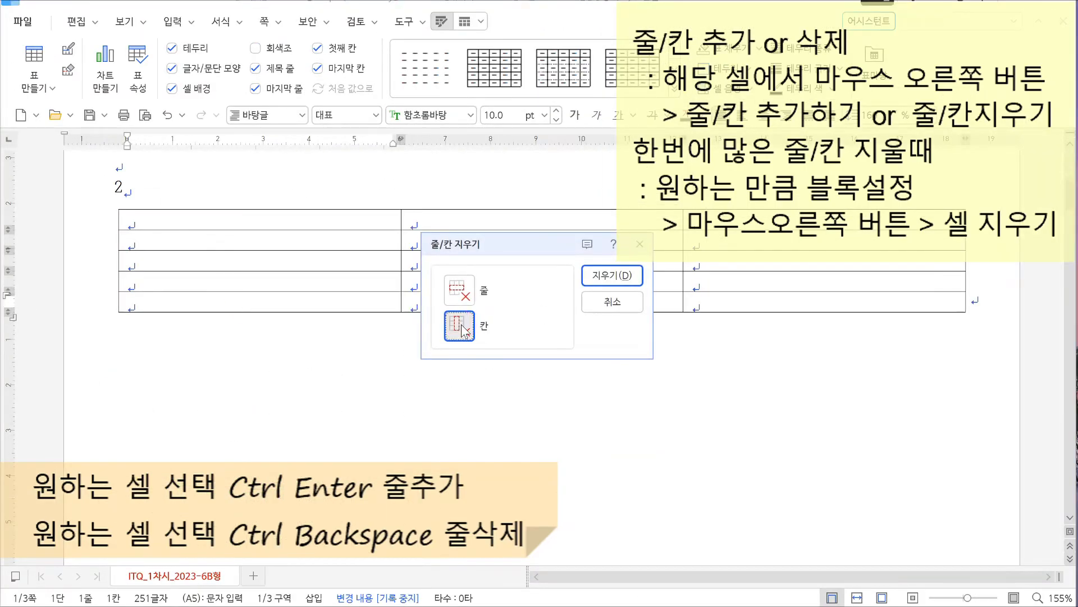
left_click(612, 275)
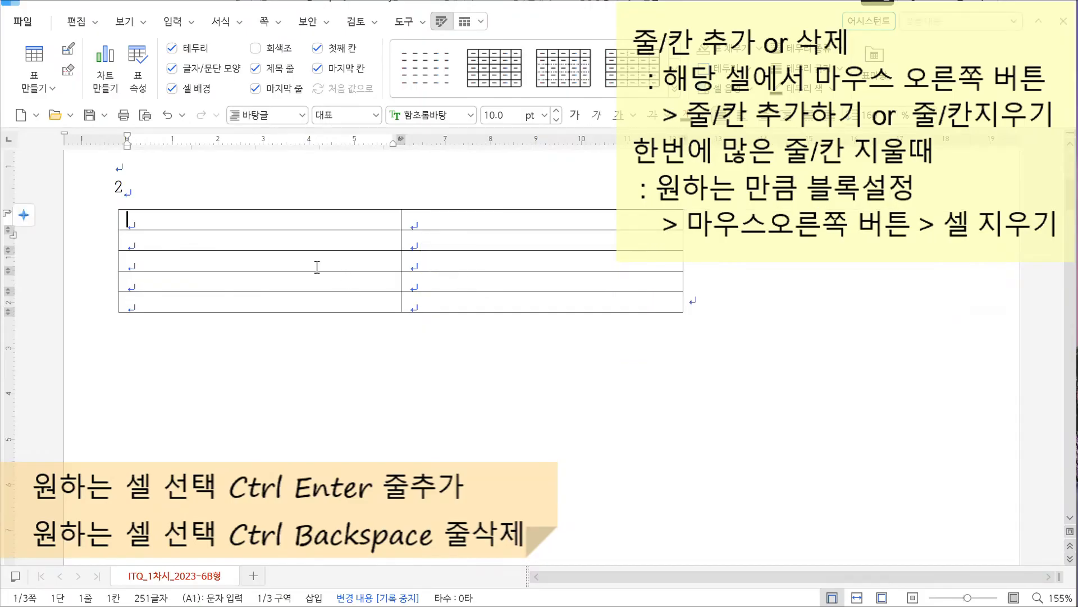
key("ctrl+z")
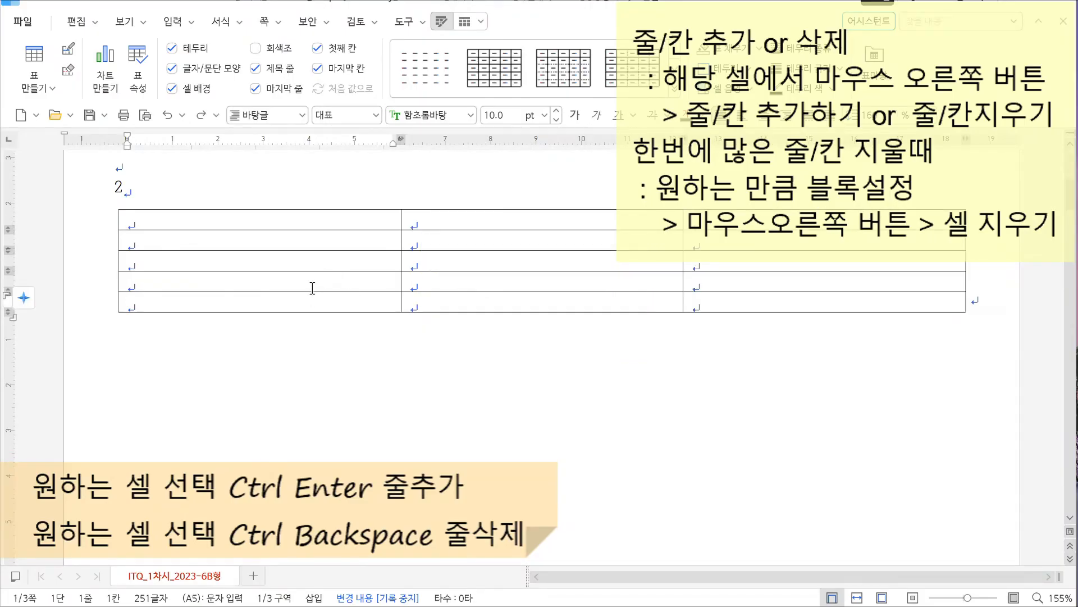
Step: Delete the table's fourth row (줄) using its first-column cell
left_click(313, 281)
right_click(313, 281)
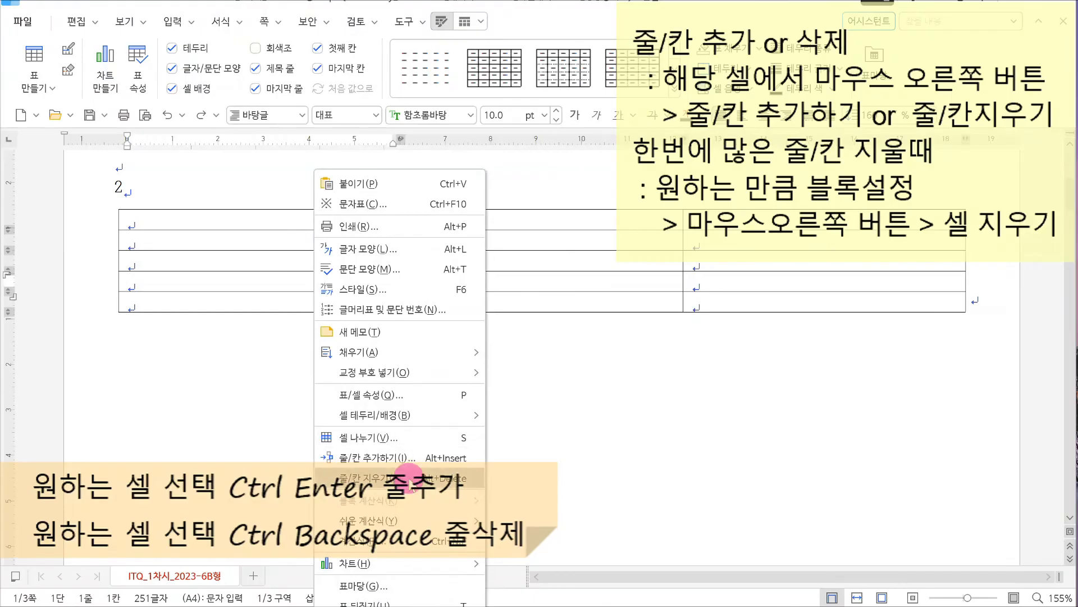
left_click(360, 477)
left_click(459, 289)
left_click(613, 276)
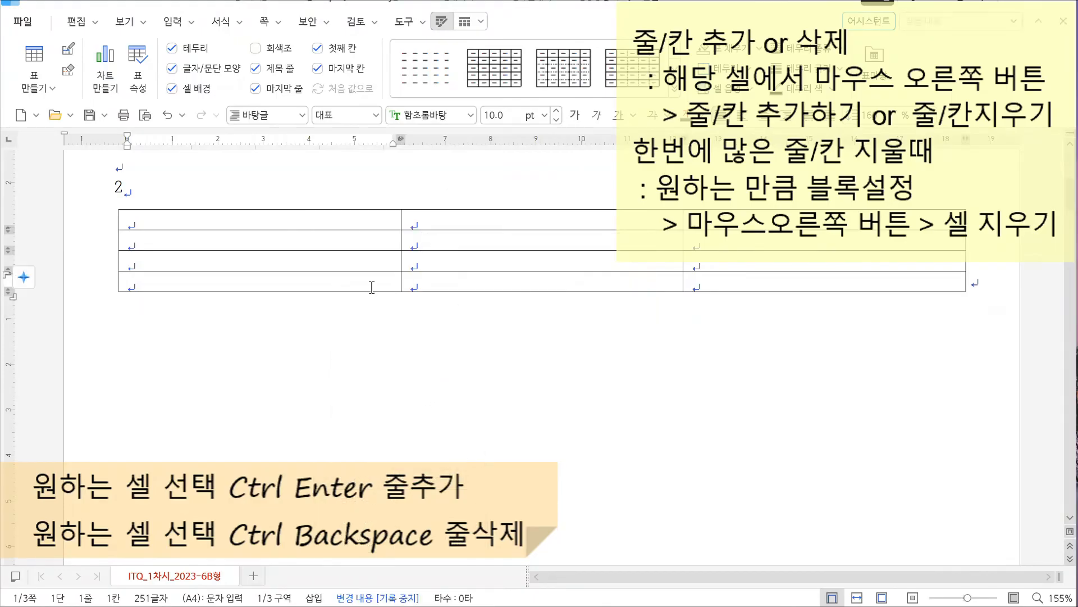
Step: Delete the three rows below the table's first row together, removing the cells entirely (지우기) rather than only their contents
left_click_drag(270, 244, 824, 281)
right_click(307, 240)
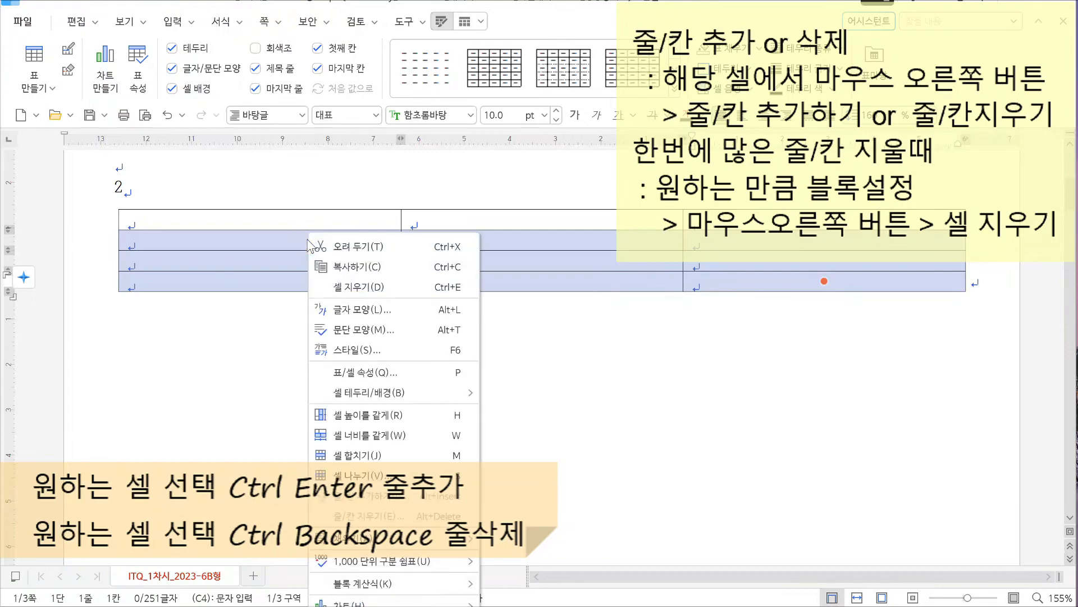
key("Escape")
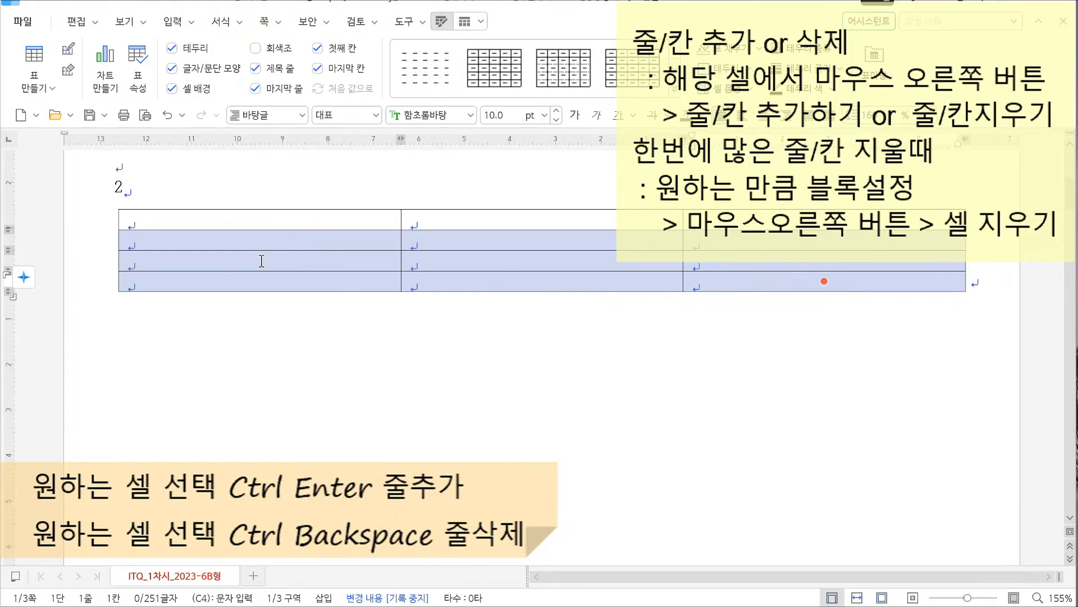
right_click(224, 326)
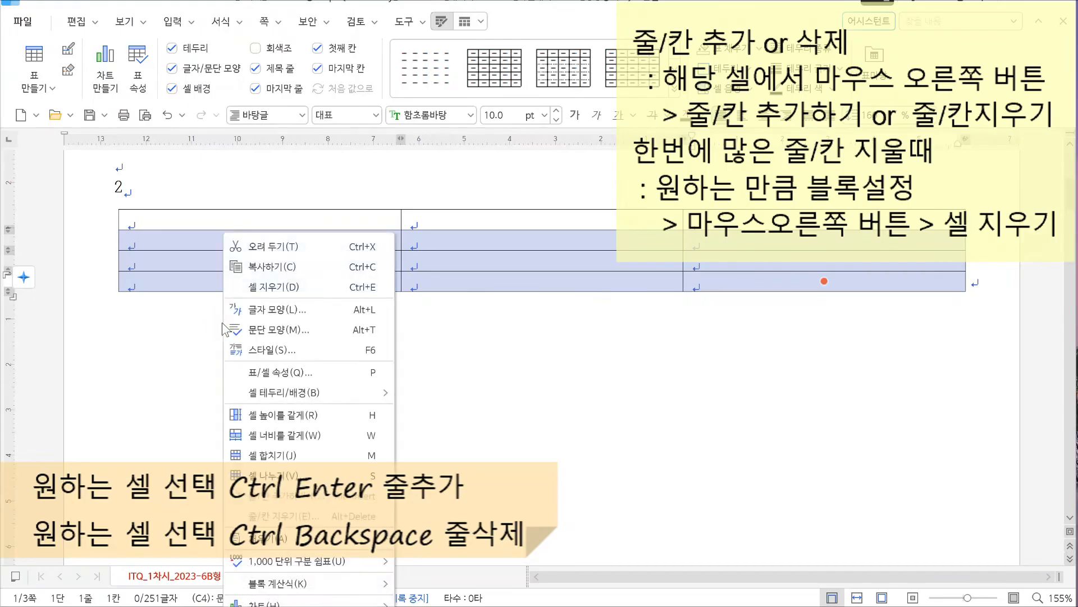
left_click(212, 264)
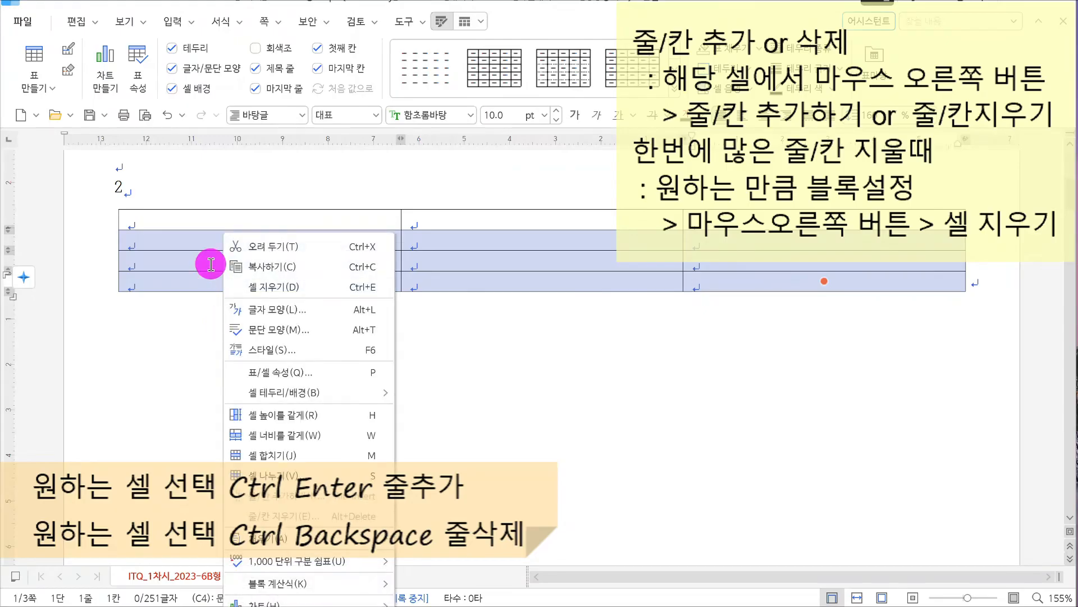
left_click(238, 213)
left_click(234, 296)
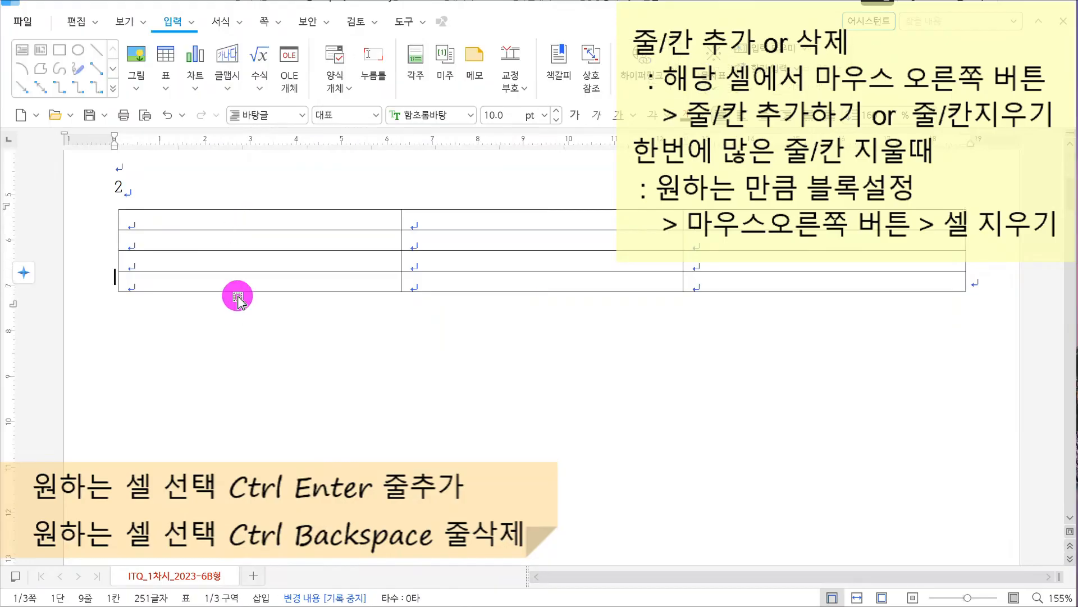
left_click_drag(224, 241, 912, 296)
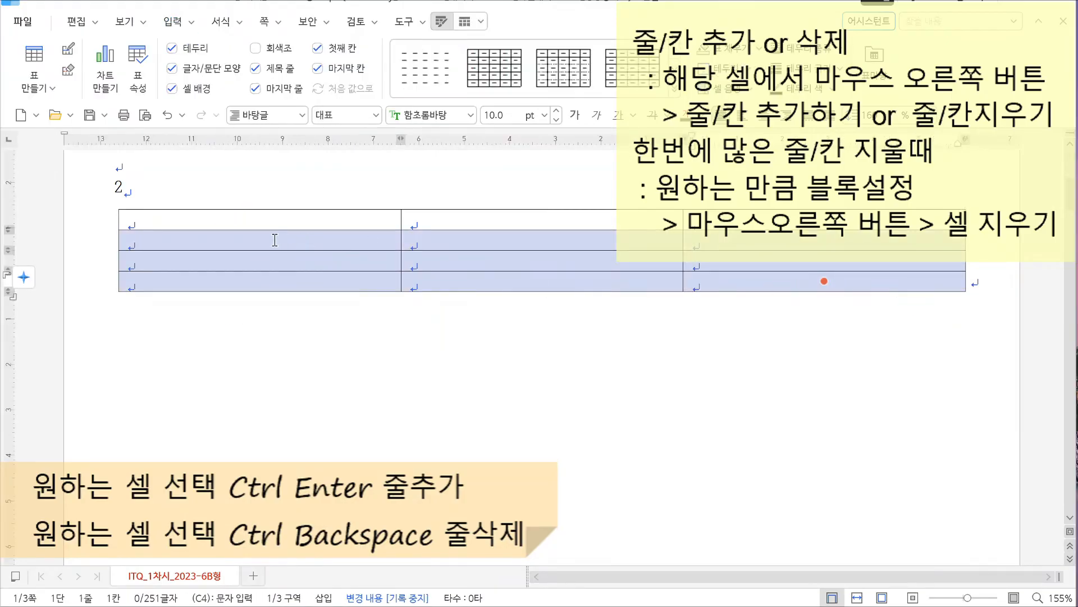
right_click(251, 258)
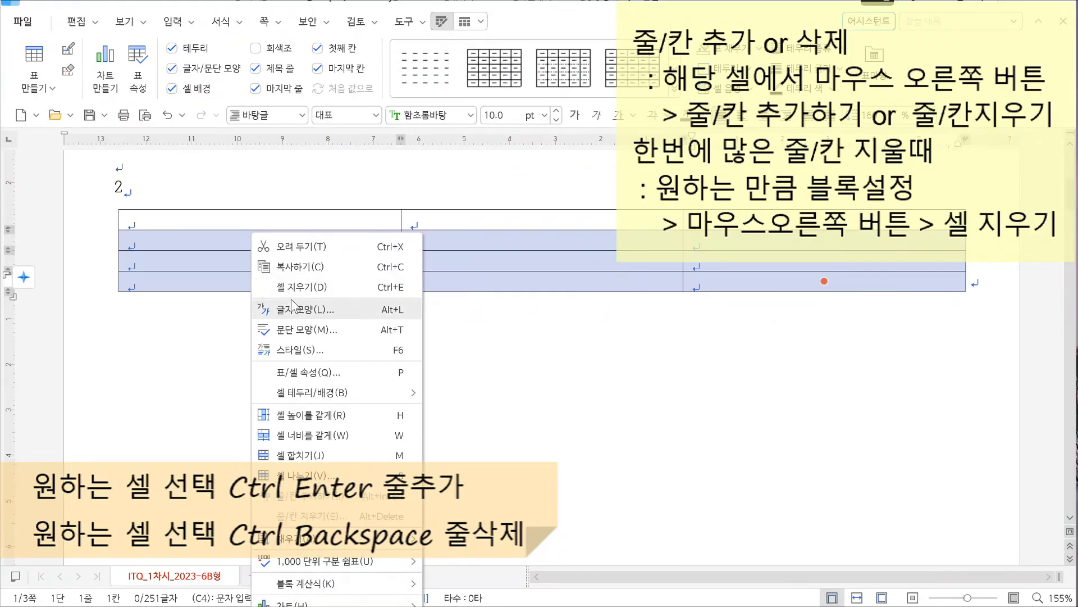
left_click(298, 284)
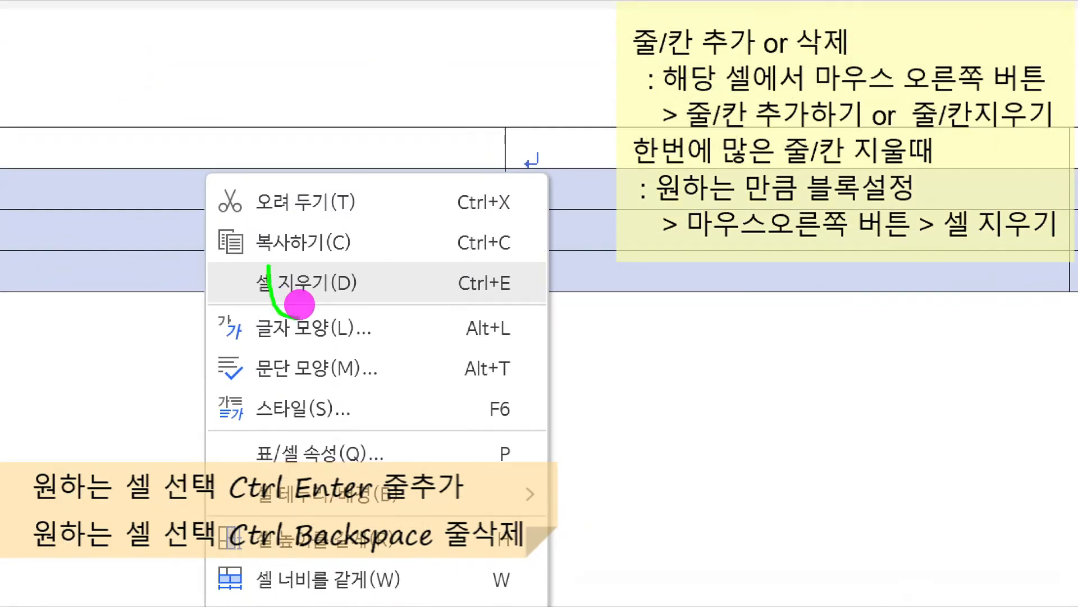
right_click(203, 270)
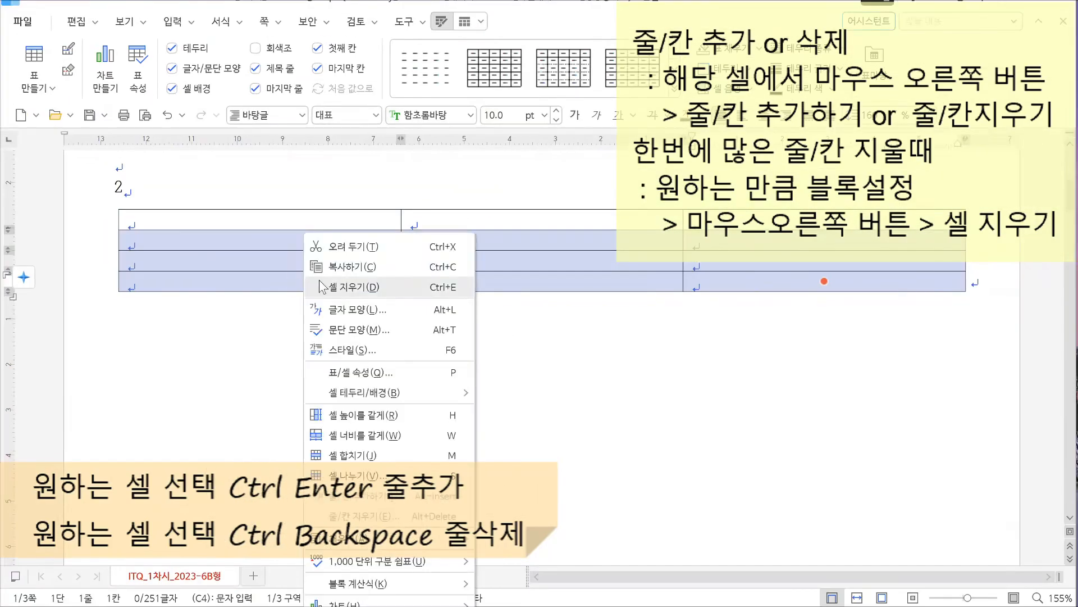
left_click(320, 286)
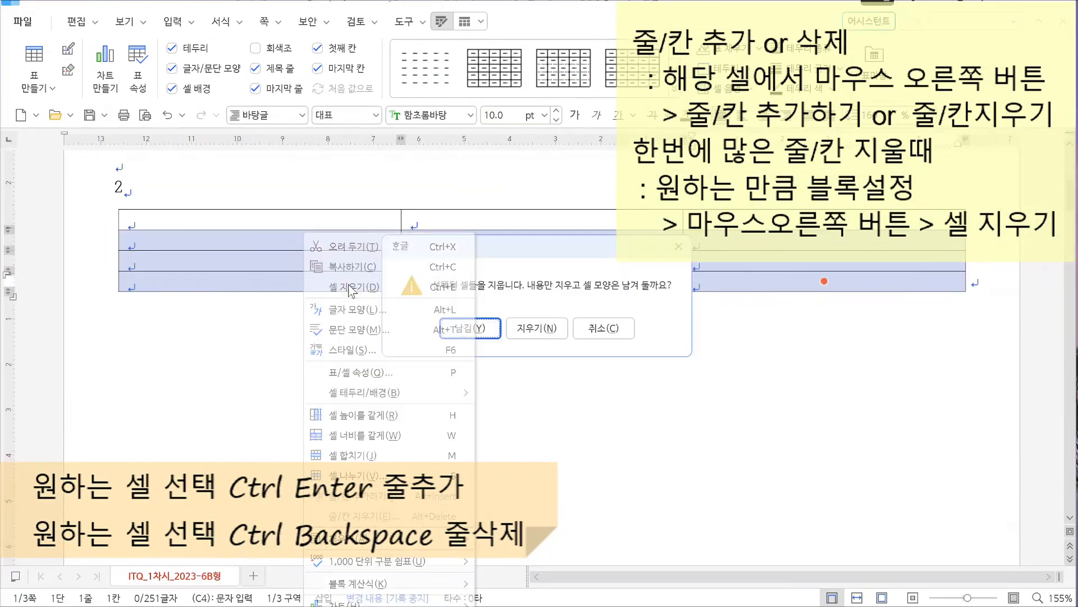
left_click(538, 331)
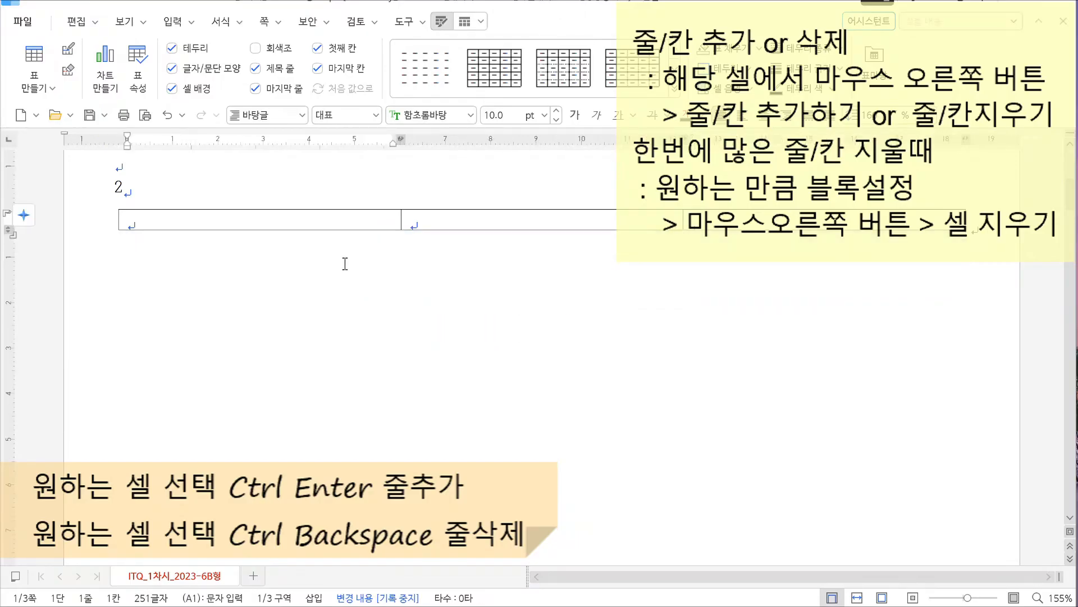
Step: Replace the one-row table with a new table of 2 rows and 3 columns, treated as a character (글자처럼 취급)
left_click(347, 231)
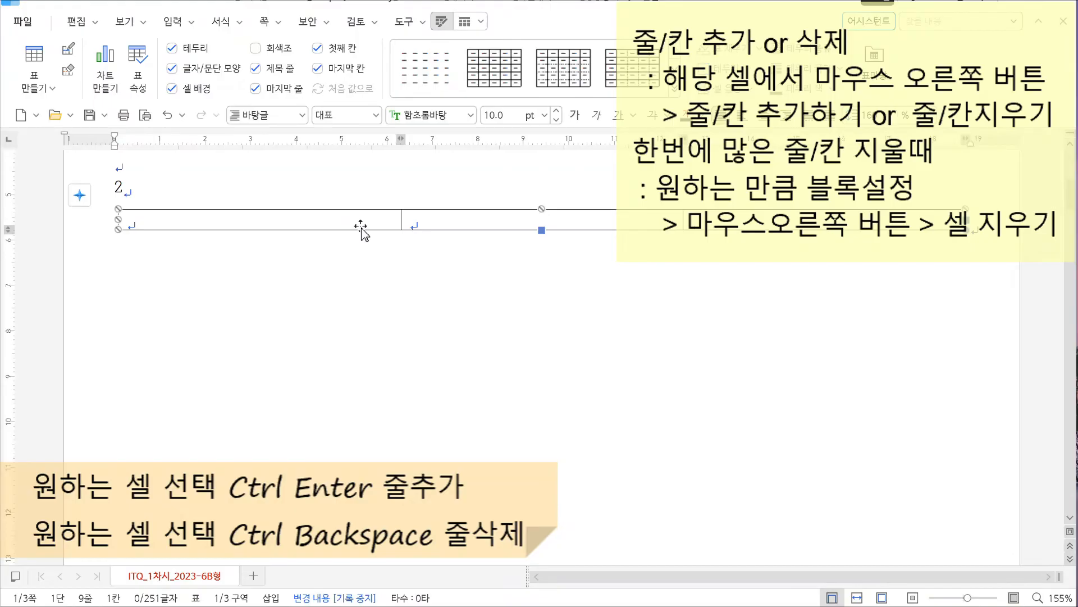
key("Delete")
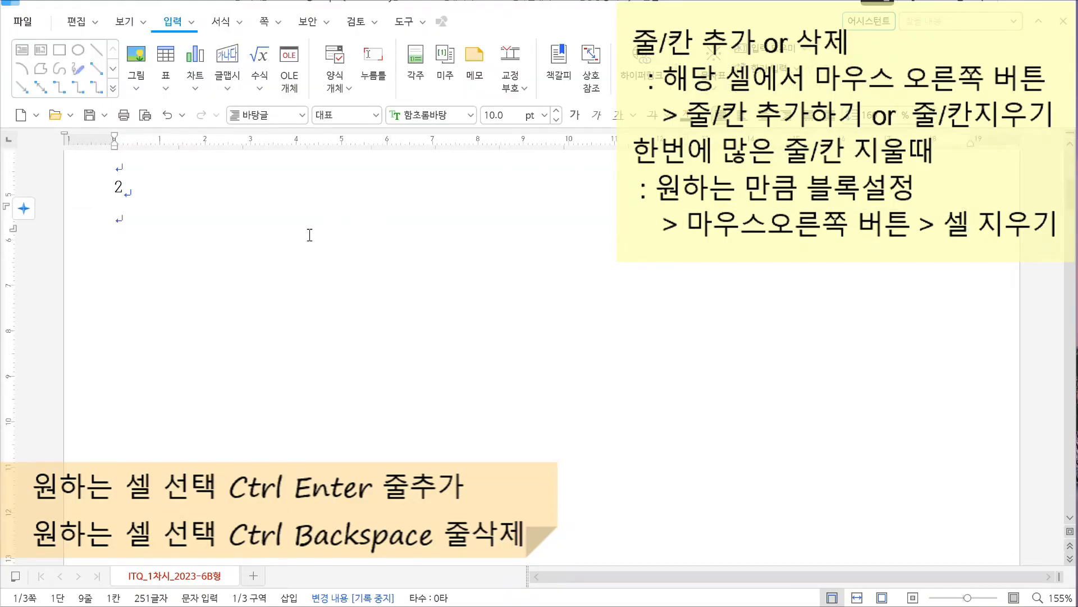
left_click(166, 59)
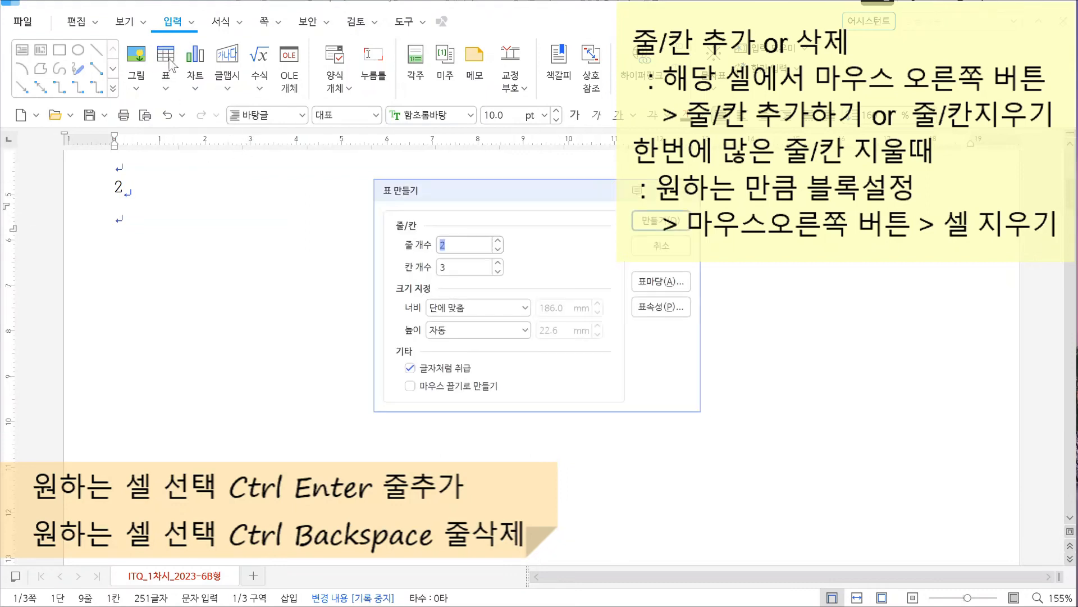
left_click(649, 224)
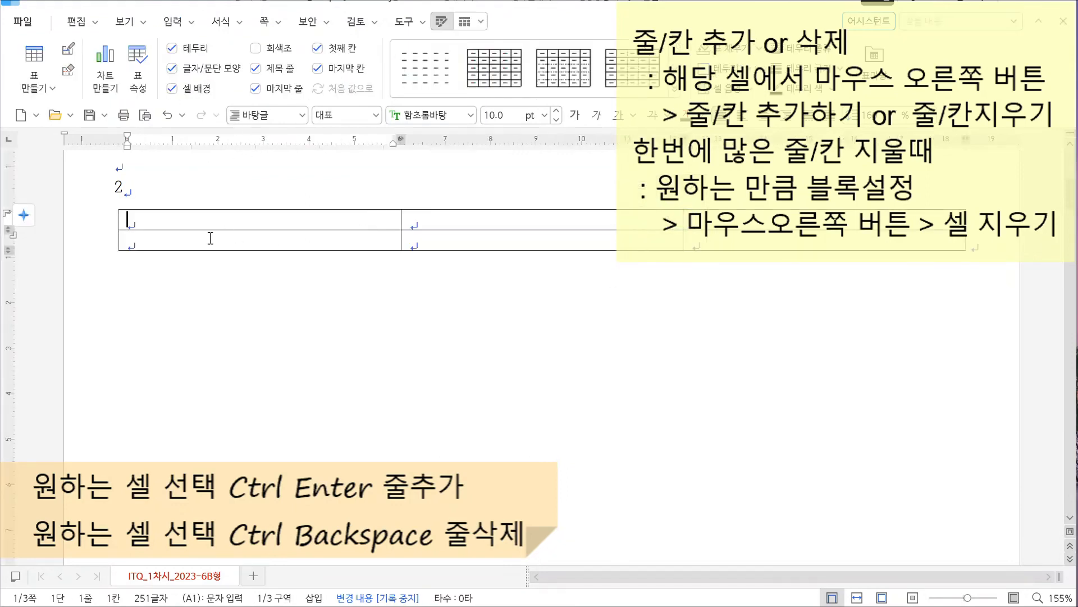
Step: Add 9 rows one by one below the table's second row
left_click(174, 242)
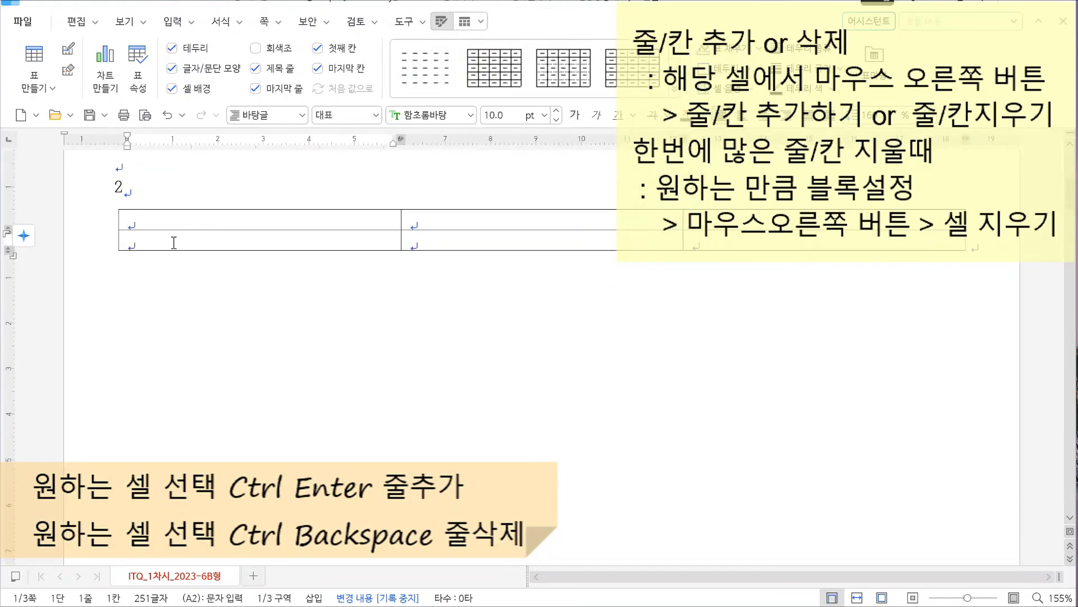
key("ctrl+Return")
key("ctrl+Return")
key("ctrl+Return")
key("ctrl+Return")
key("ctrl+Return")
key("ctrl+Return")
key("ctrl+Return")
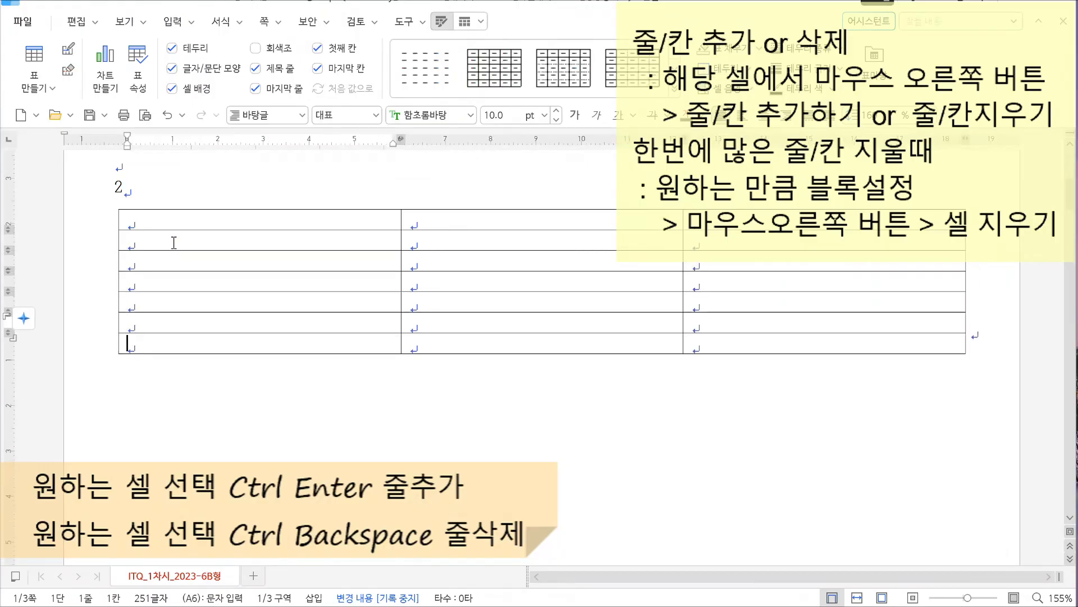
key("ctrl+Return")
key("ctrl+Return")
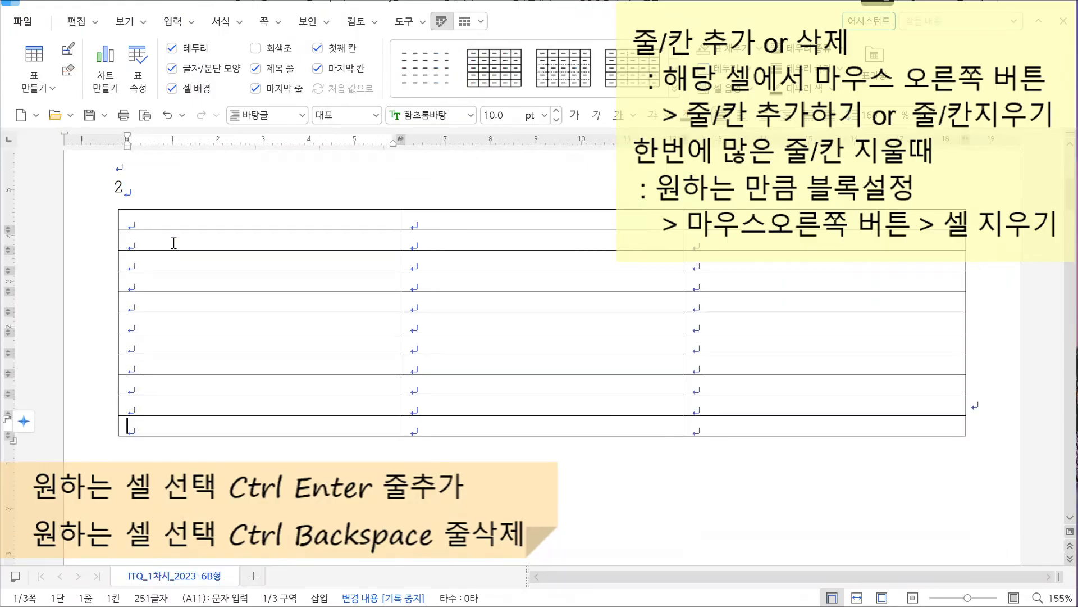
Step: Delete the table's rows one by one from the last row upward until only the first row is left
key("ctrl+BackSpace")
key("ctrl+BackSpace")
key("ctrl+BackSpace")
key("ctrl+BackSpace")
key("ctrl+BackSpace")
key("ctrl+BackSpace")
key("ctrl+BackSpace")
key("ctrl+BackSpace")
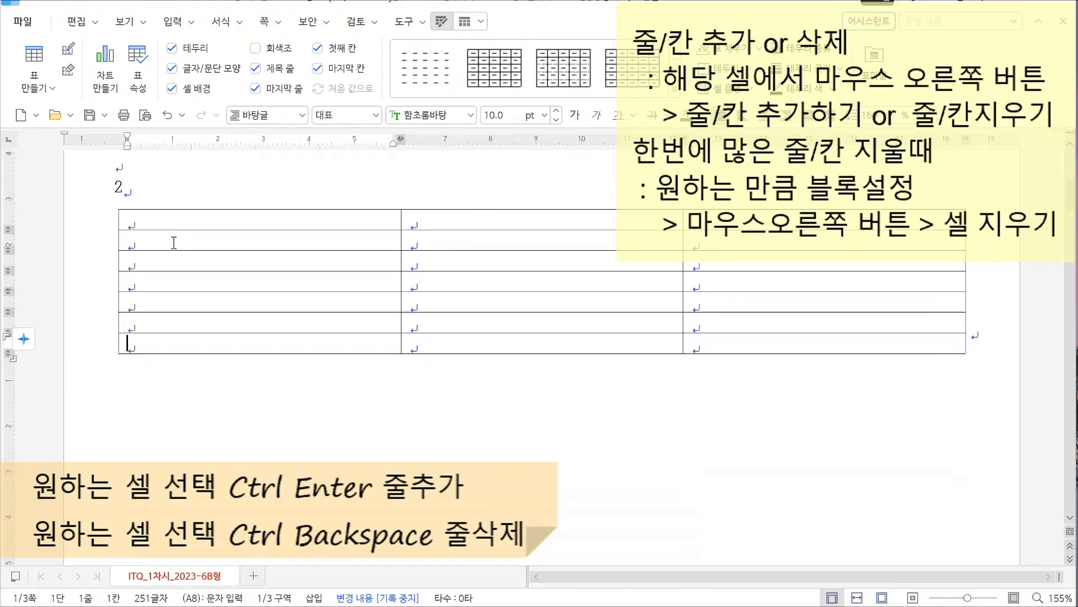
key("ctrl+BackSpace")
key("ctrl+BackSpace")
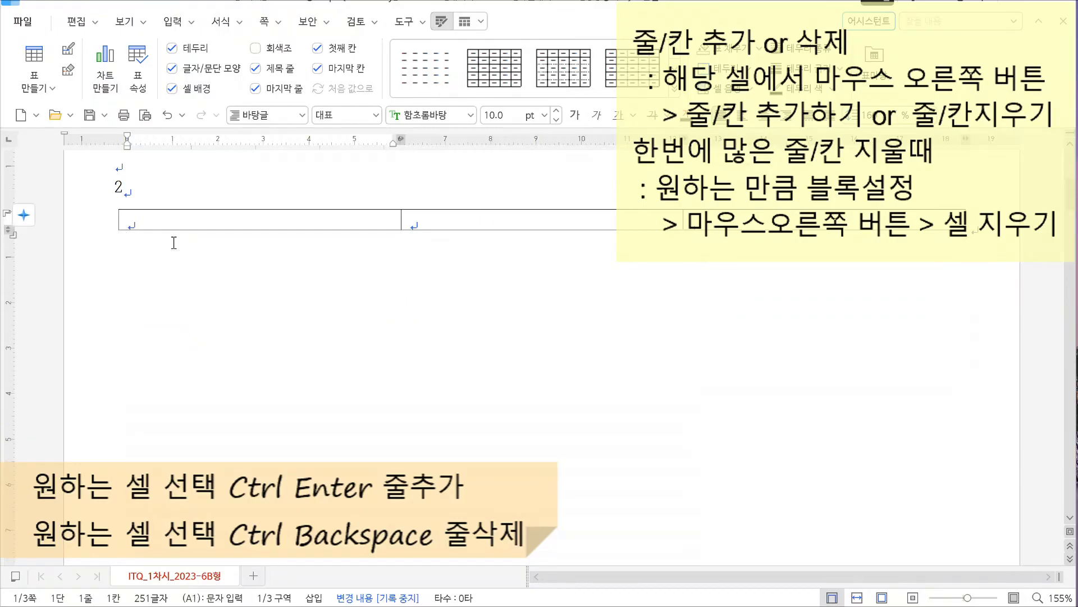
Step: Replace the one-row table with a new table of 5 rows and 6 columns, treated as a character (글자처럼 취급)
left_click(282, 231)
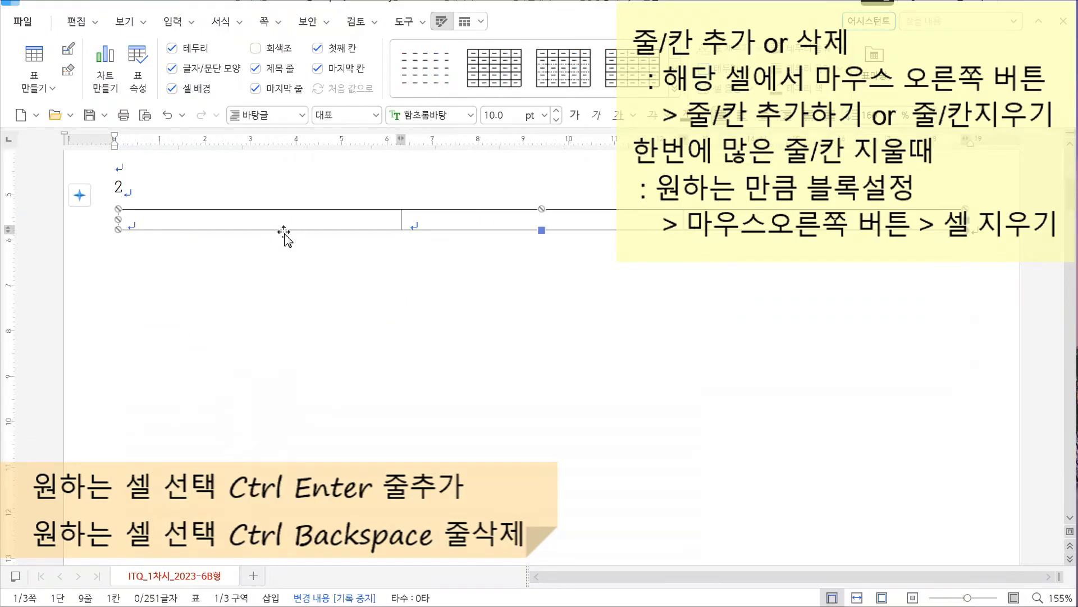
key("ctrl+BackSpace")
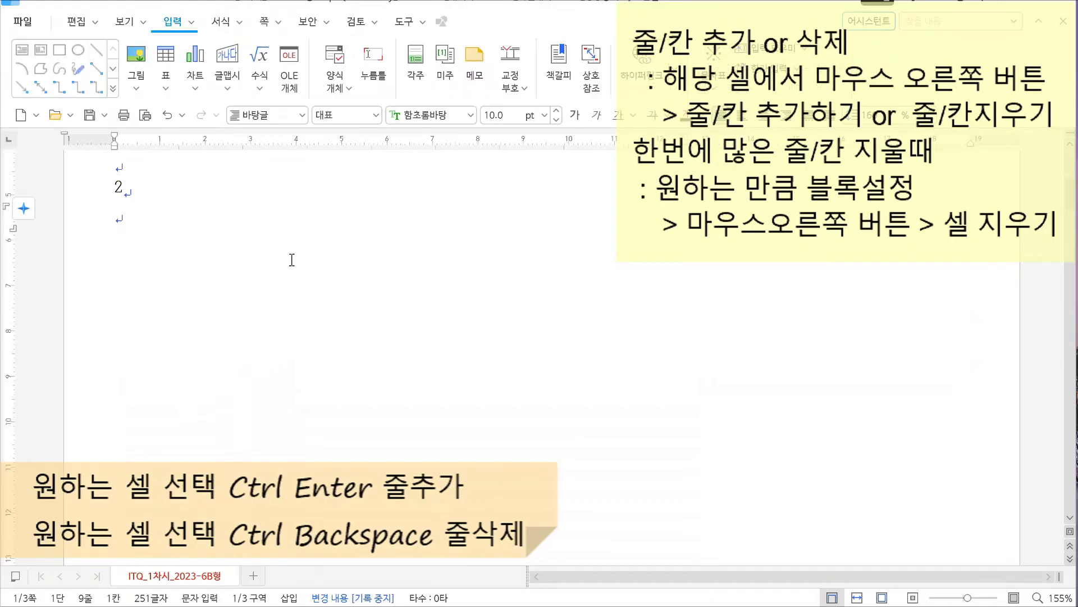
left_click(165, 56)
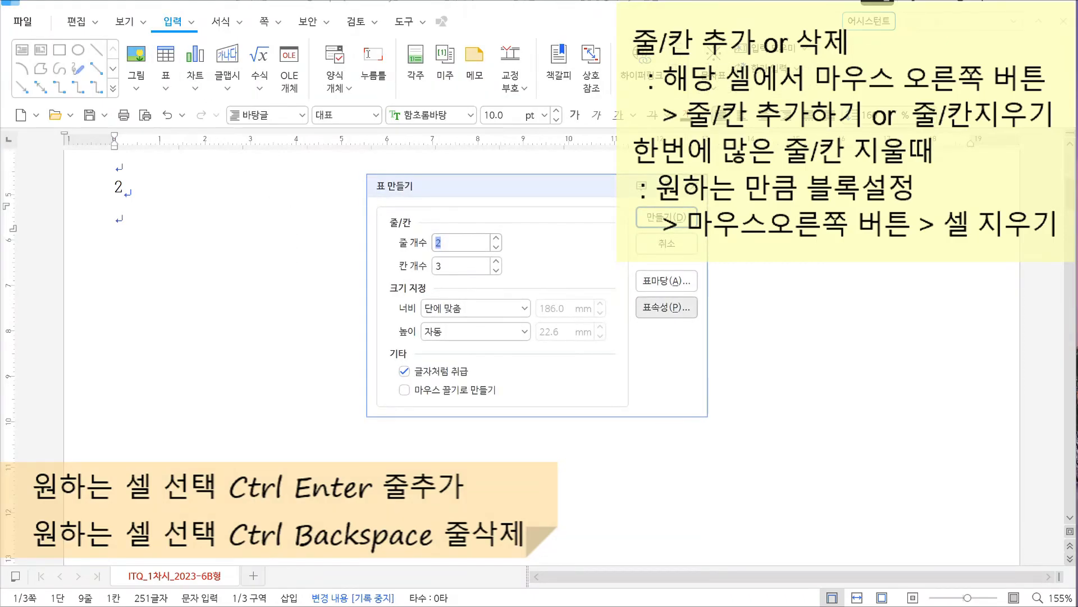
left_click(497, 262)
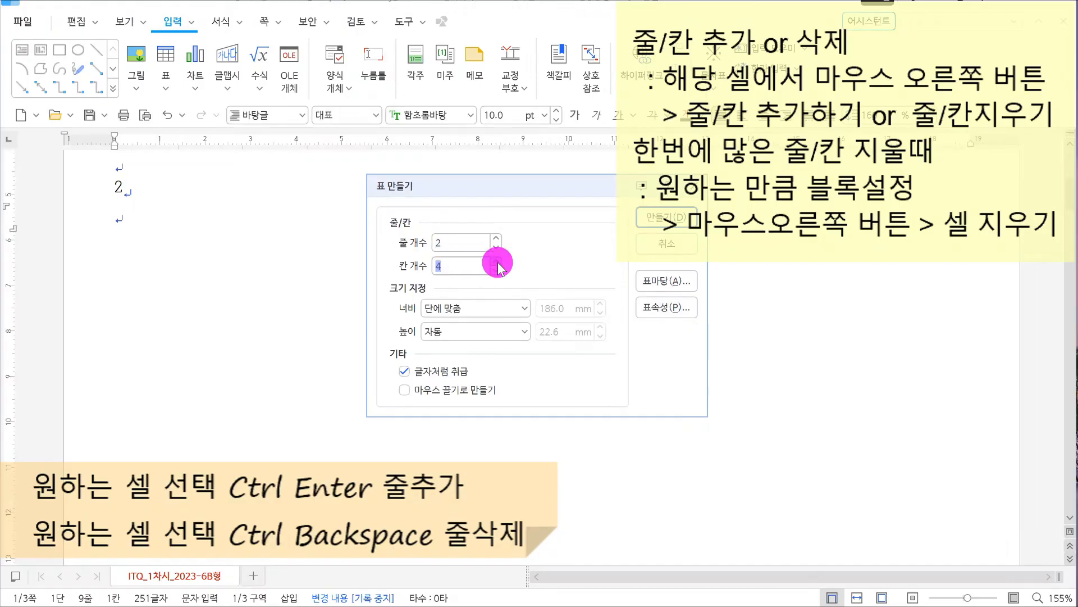
left_click(497, 261)
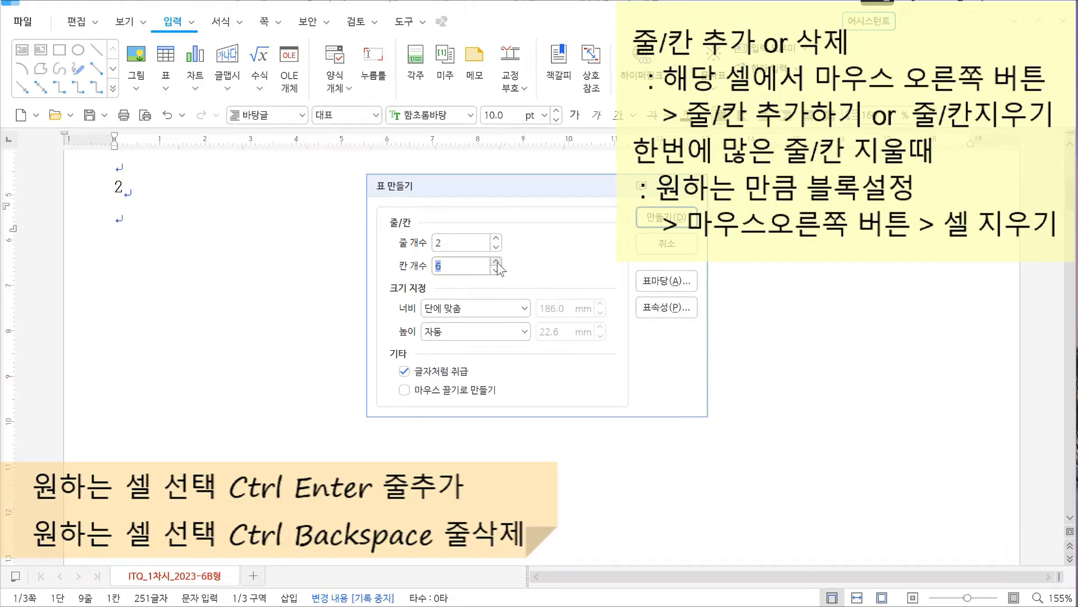
left_click(459, 242)
left_click_drag(459, 242, 435, 242)
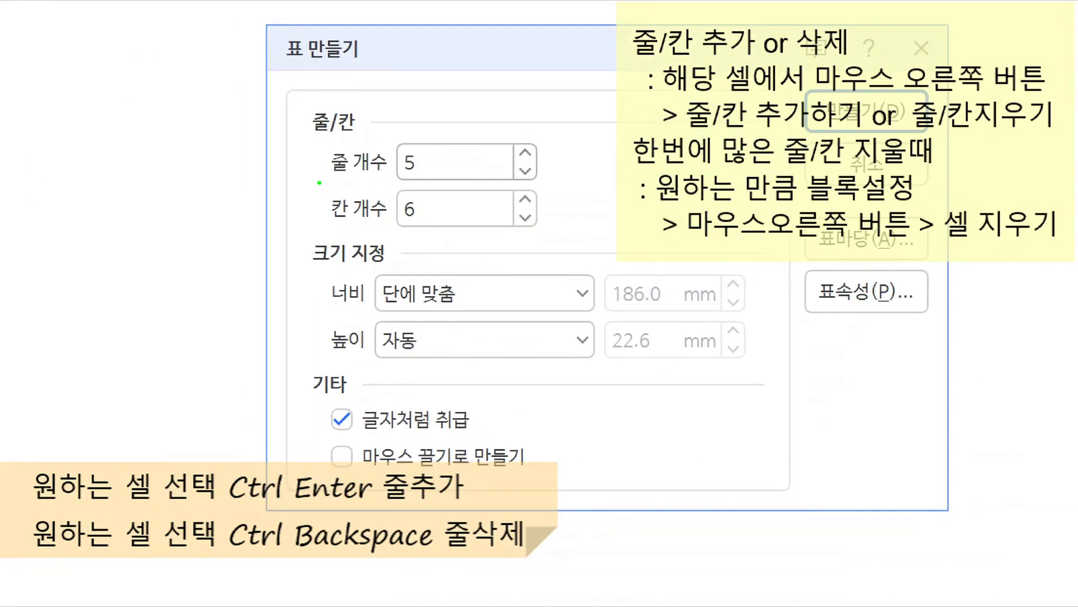
left_click_drag(319, 181, 369, 174)
left_click_drag(326, 241, 453, 240)
left_click_drag(320, 452, 566, 435)
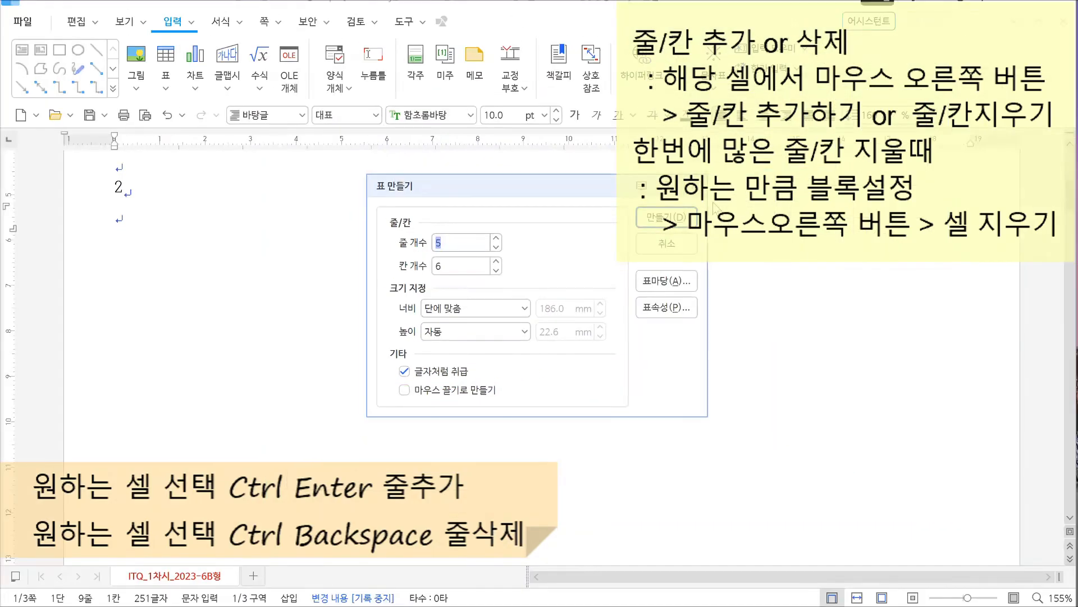
left_click(646, 218)
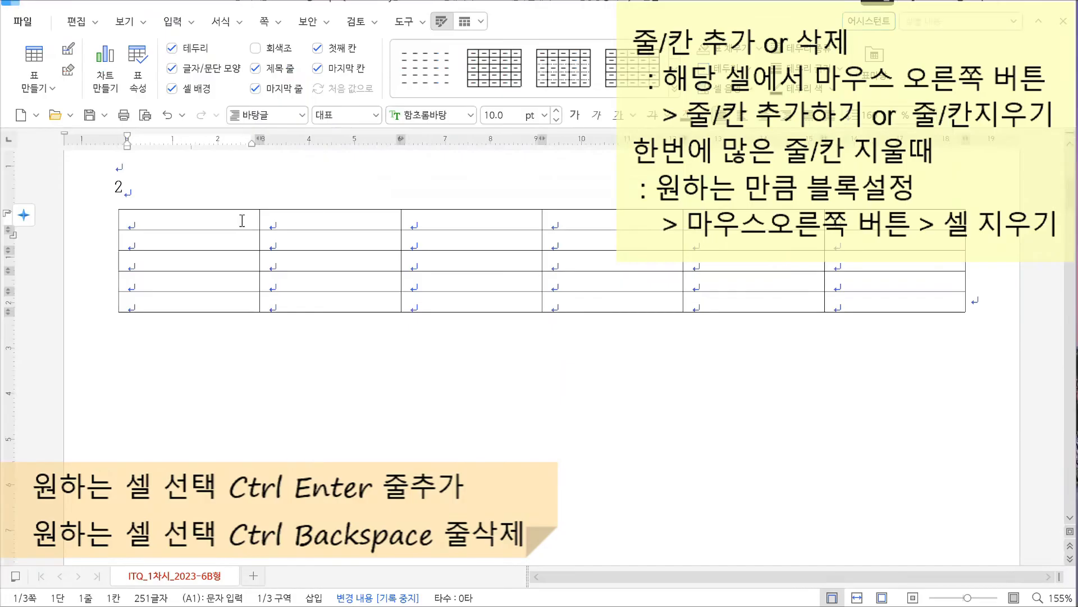
Step: Check the font, size and alignment conditions for the table in question 2 of the exam sheet
left_click_drag(1077, 337, 546, 69)
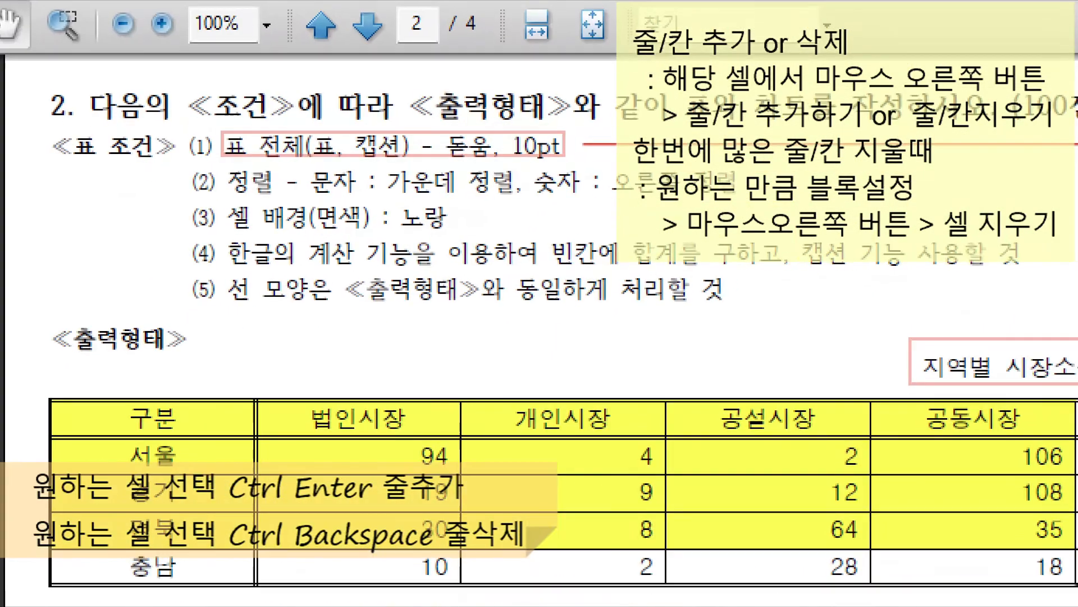
mouse_move(311, 171)
left_mouse_down()
mouse_move(586, 163)
mouse_move(427, 170)
mouse_move(550, 166)
left_mouse_up()
left_click_drag(306, 195, 568, 189)
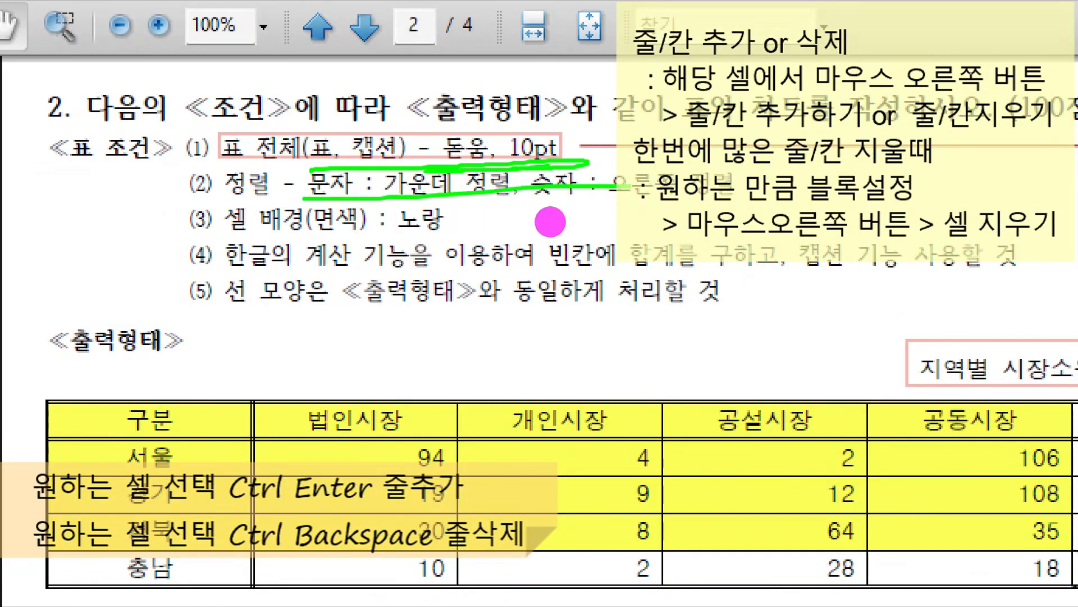
key("Escape")
left_click(1026, 70)
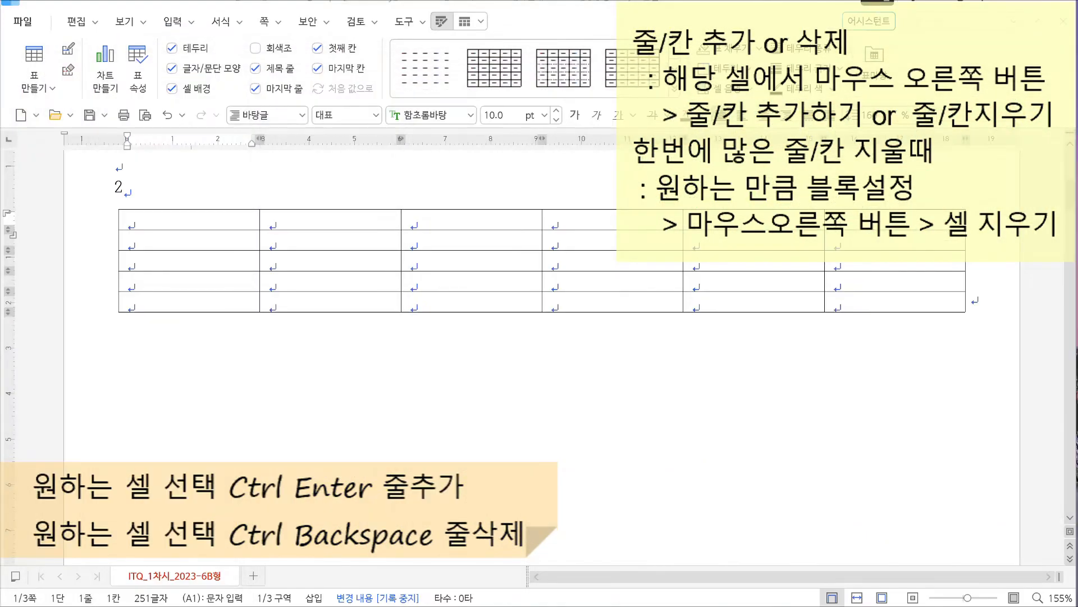
Step: Centre the contents of all cells in the 5-row, 6-column table and set their font to 돋움
left_click_drag(220, 224, 895, 301)
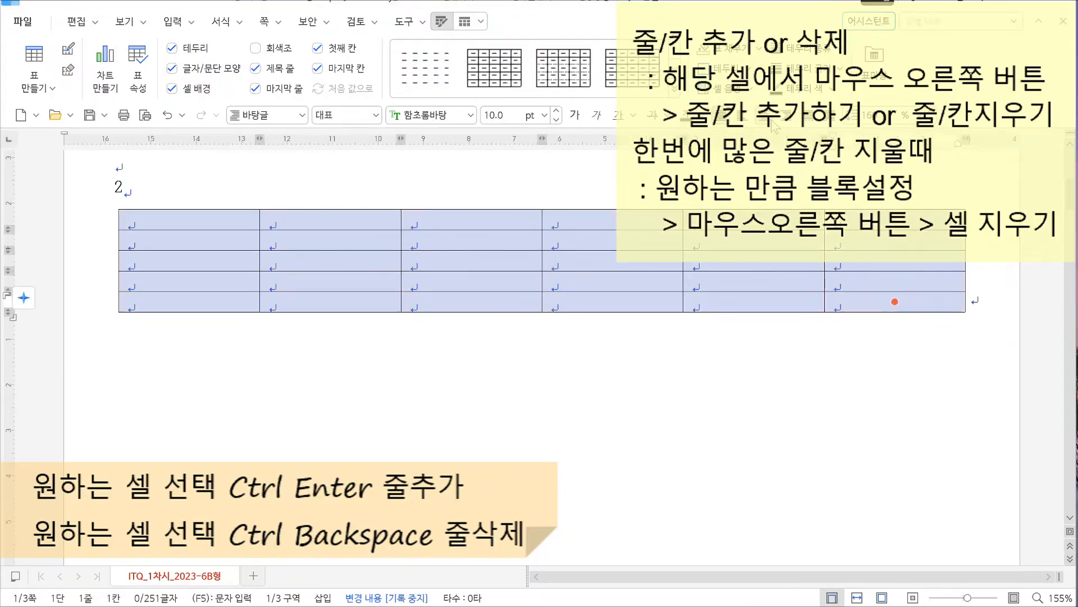
key("ctrl+shift+c")
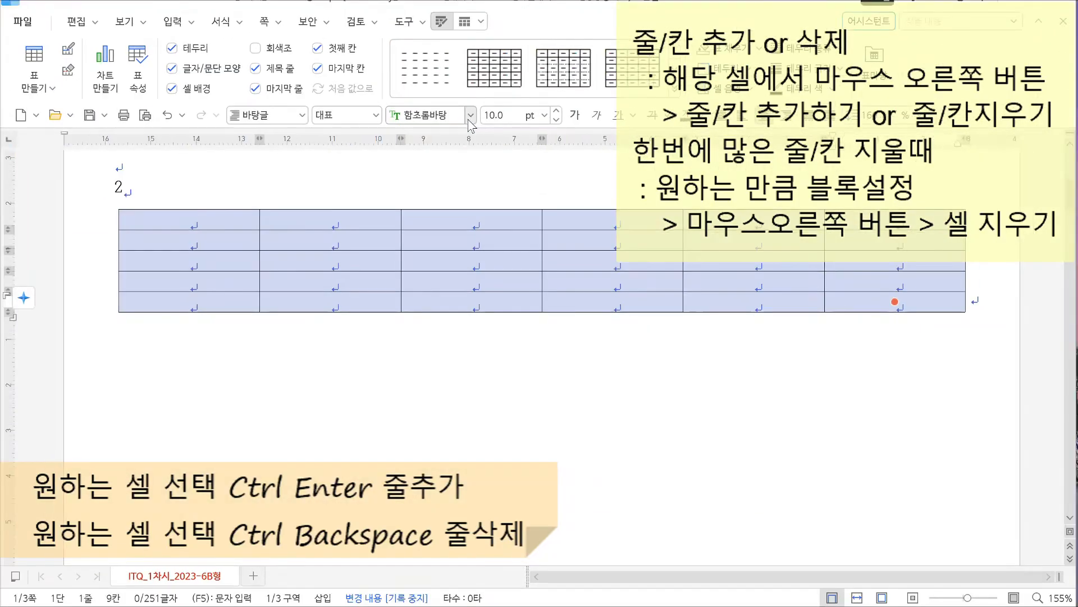
left_click(471, 115)
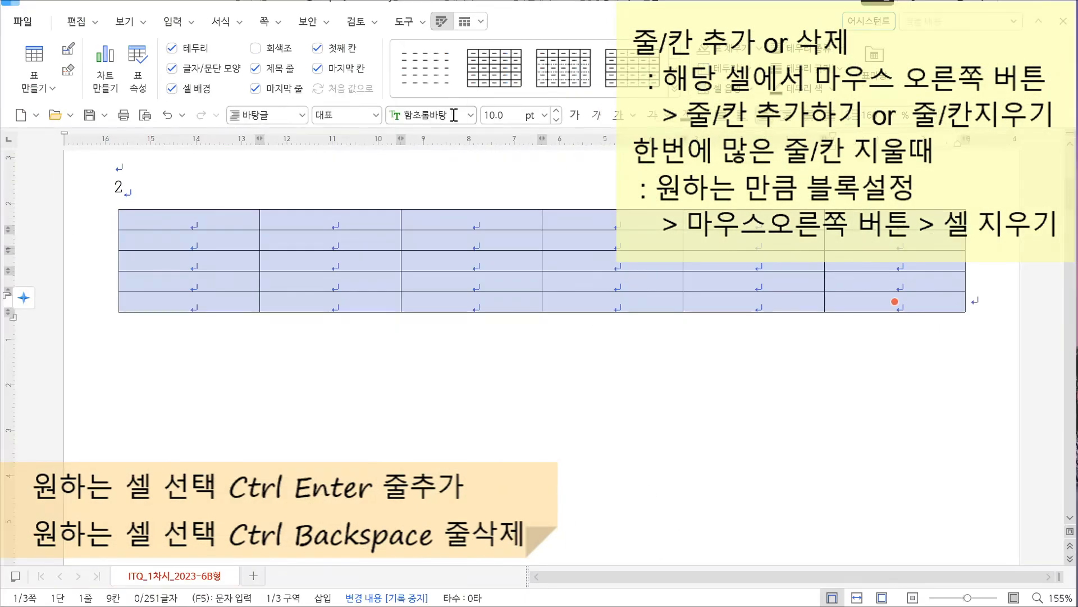
left_click(471, 115)
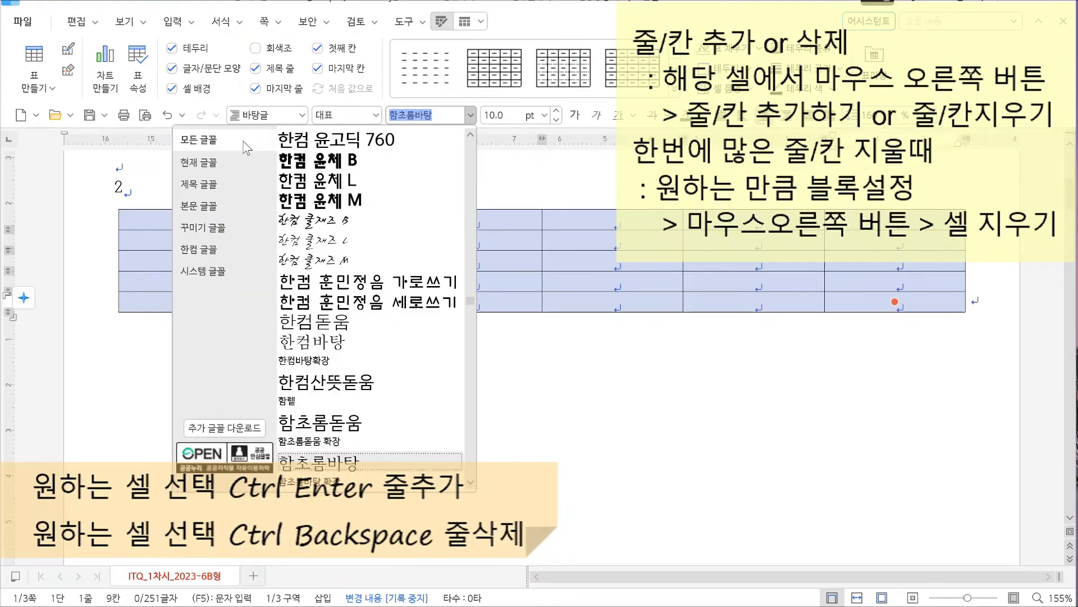
scroll(371, 253, "up", 10)
scroll(340, 278, "up", 10)
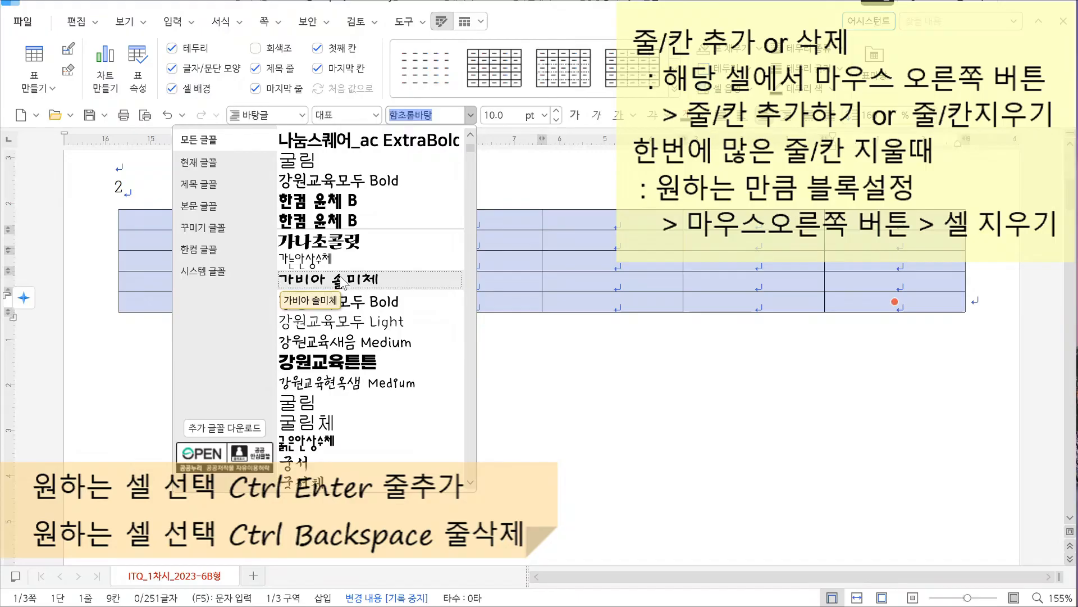
scroll(329, 376, "down", 1)
scroll(331, 371, "down", 7)
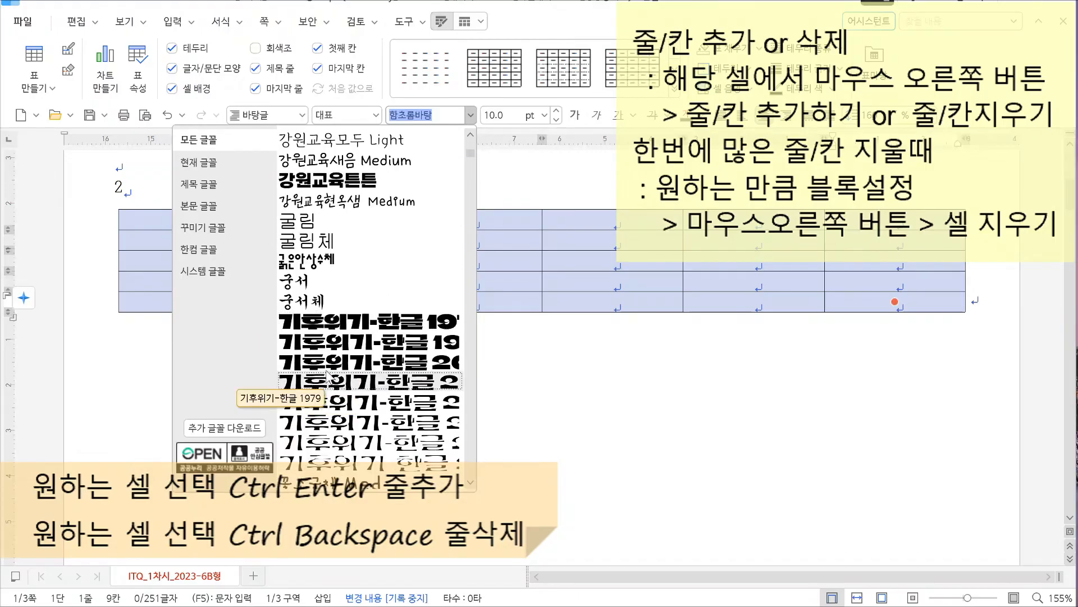
scroll(340, 337, "down", 6)
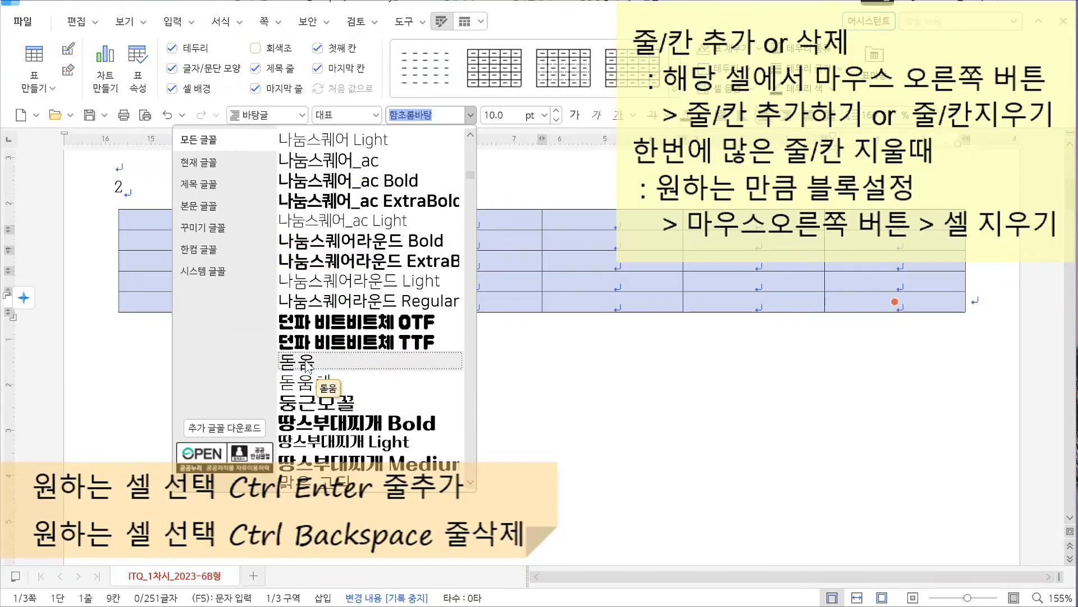
left_click(293, 361)
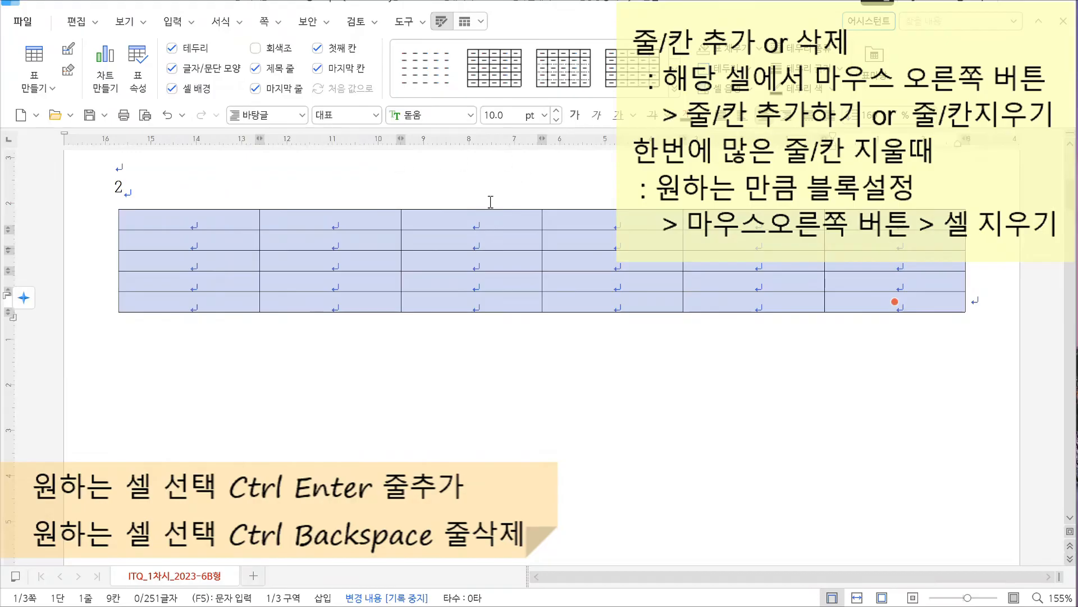
Step: Right-align the number cells of the table, from the second row and second column through the last cell
left_click(356, 187)
left_click(164, 208)
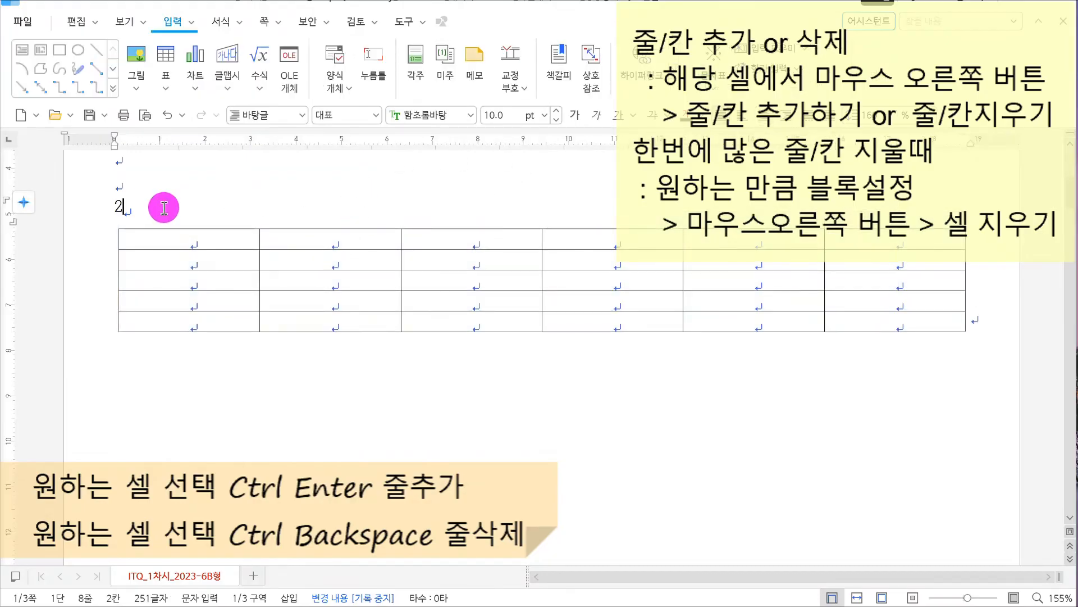
left_click_drag(293, 258, 915, 326)
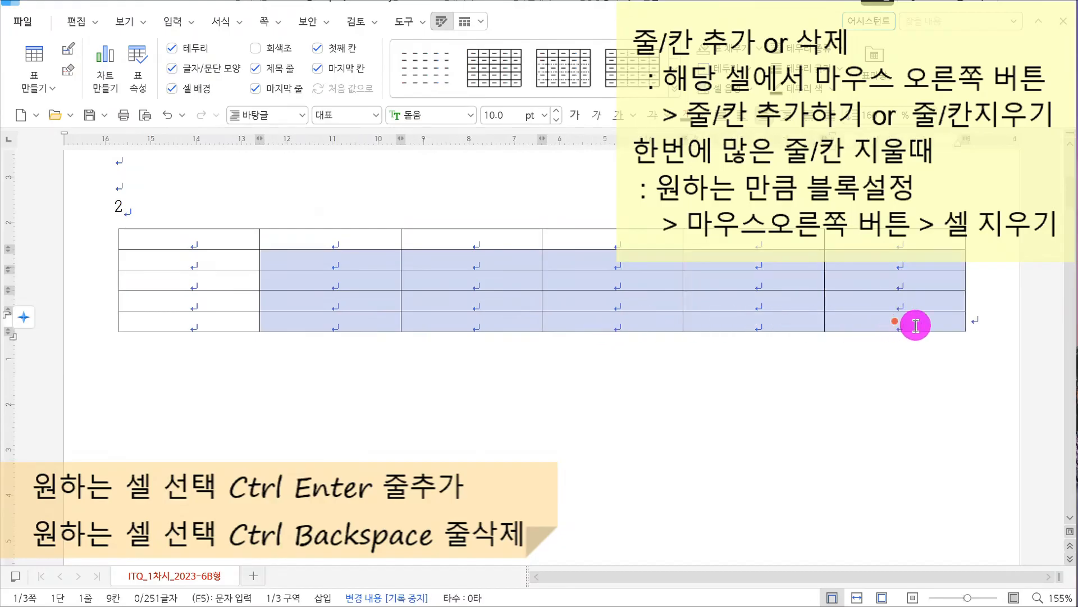
scroll(746, 167, "down", 2)
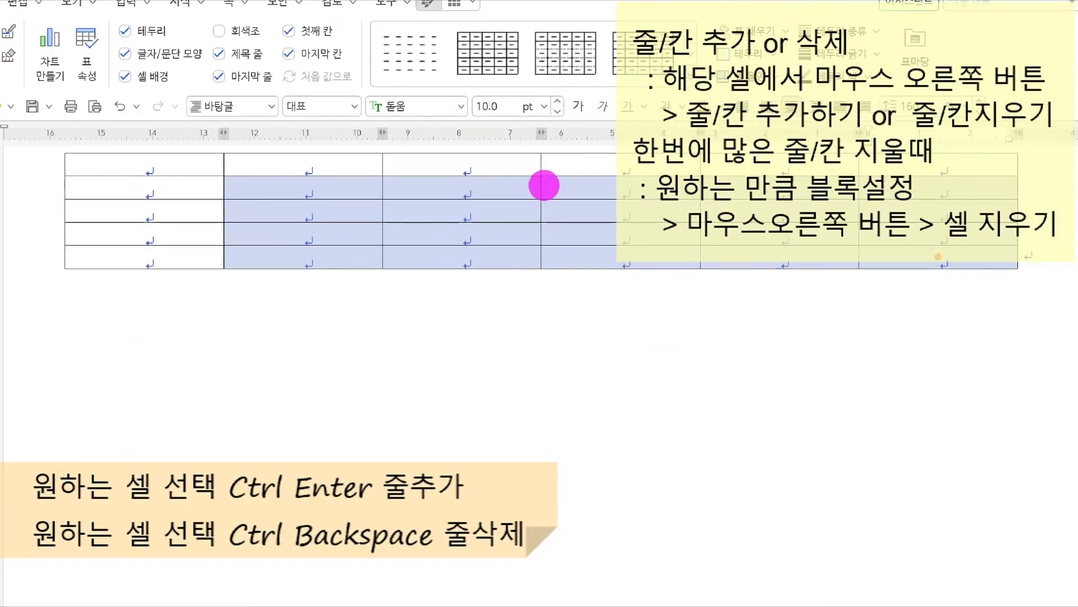
left_click_drag(232, 181, 995, 257)
mouse_move(809, 122)
left_mouse_down()
mouse_move(809, 175)
mouse_move(820, 187)
left_mouse_up()
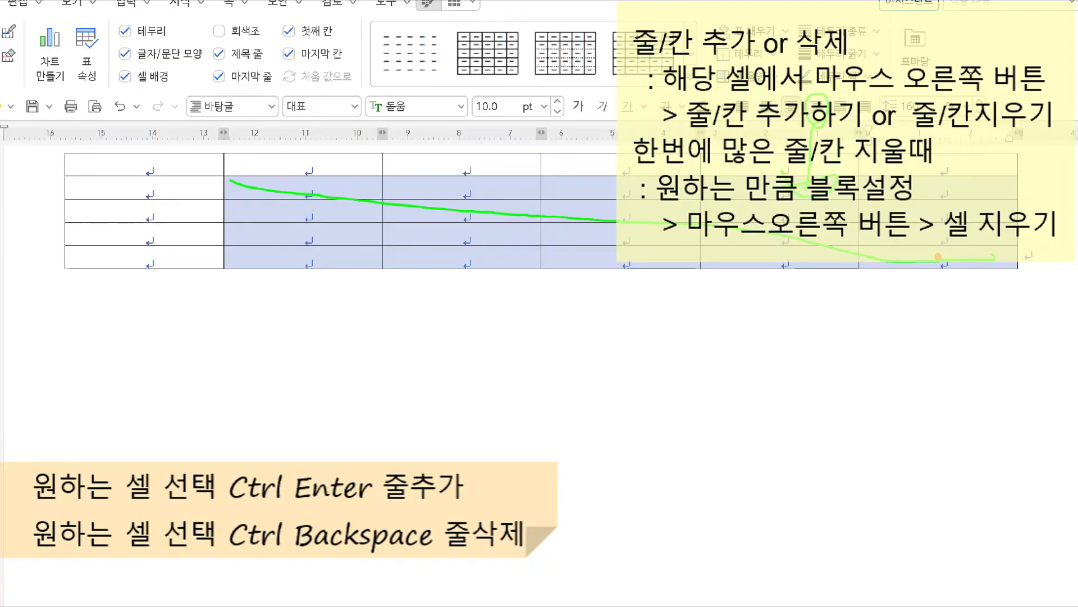
left_click(566, 360)
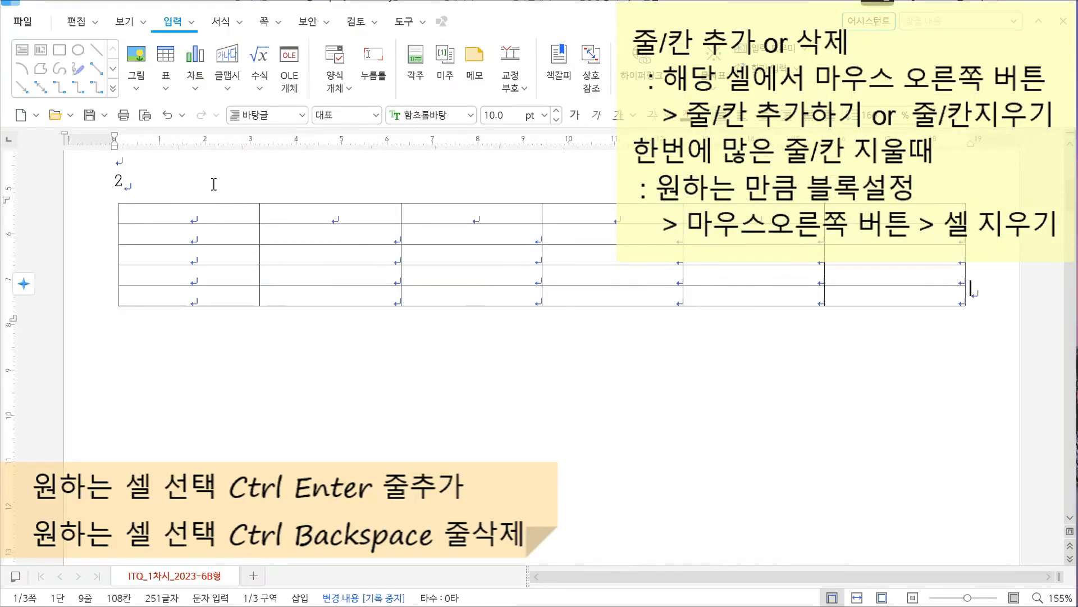
Step: Enter the headings 구분, 법인시장, 개인시장, 공설시장, 공동시장, 합계 and the exam sheet's figures for 서울, 경기, 경북, 충남, leaving the totals empty
left_click(205, 213)
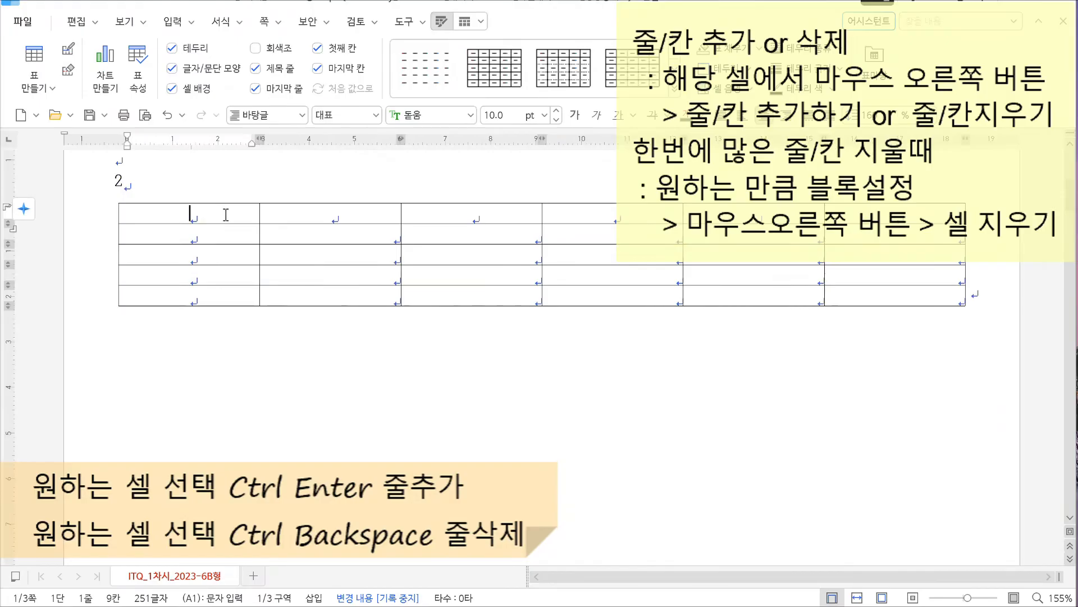
type("구부")
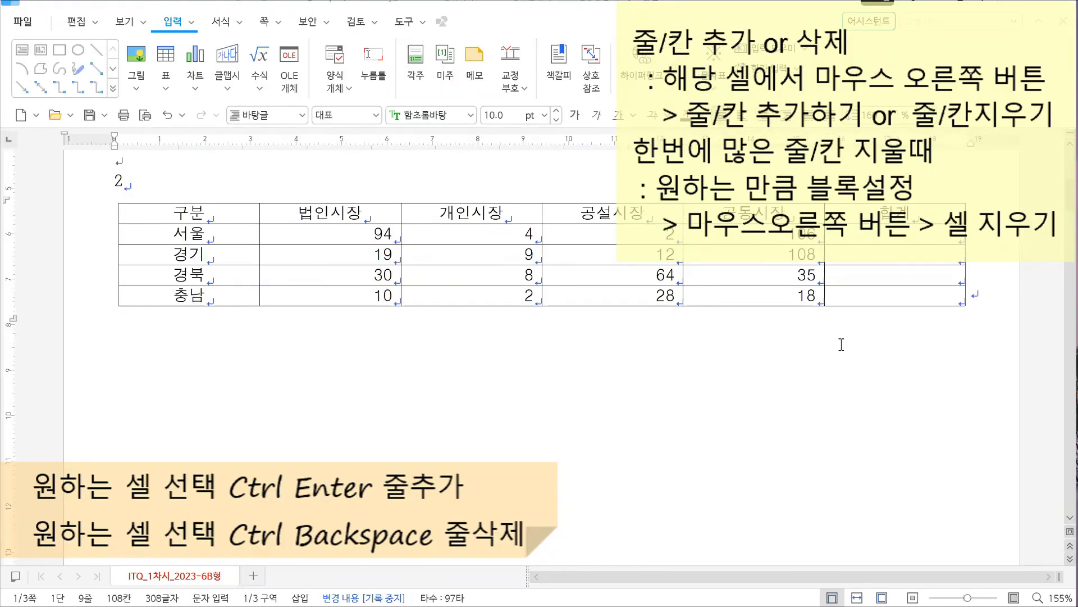
left_click(329, 239)
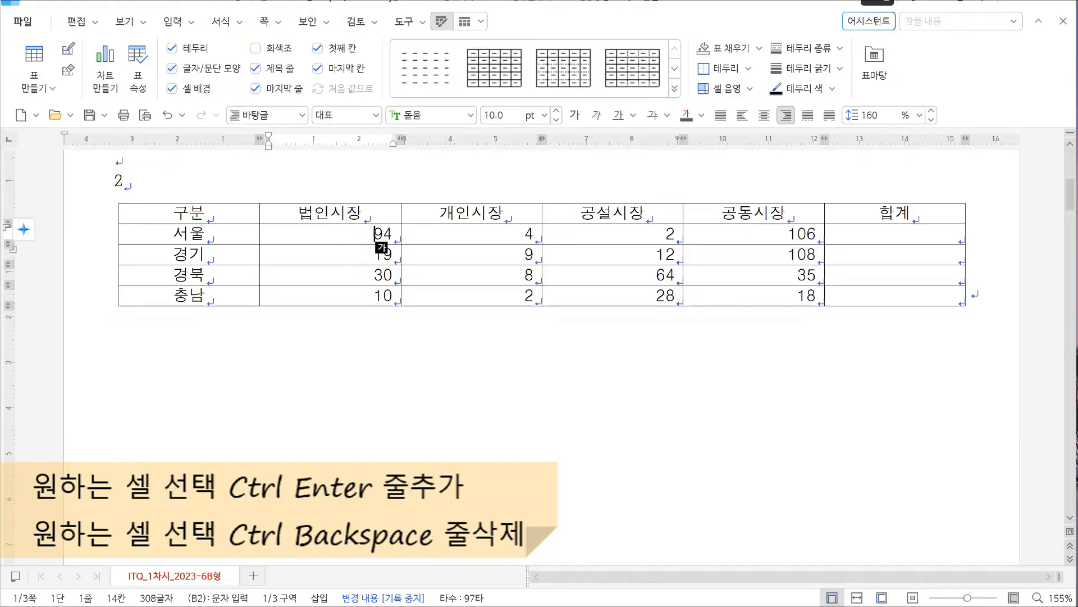
Step: Select all cells of the table, from the 구분 heading through the last cell under 합계
key("alt+Tab")
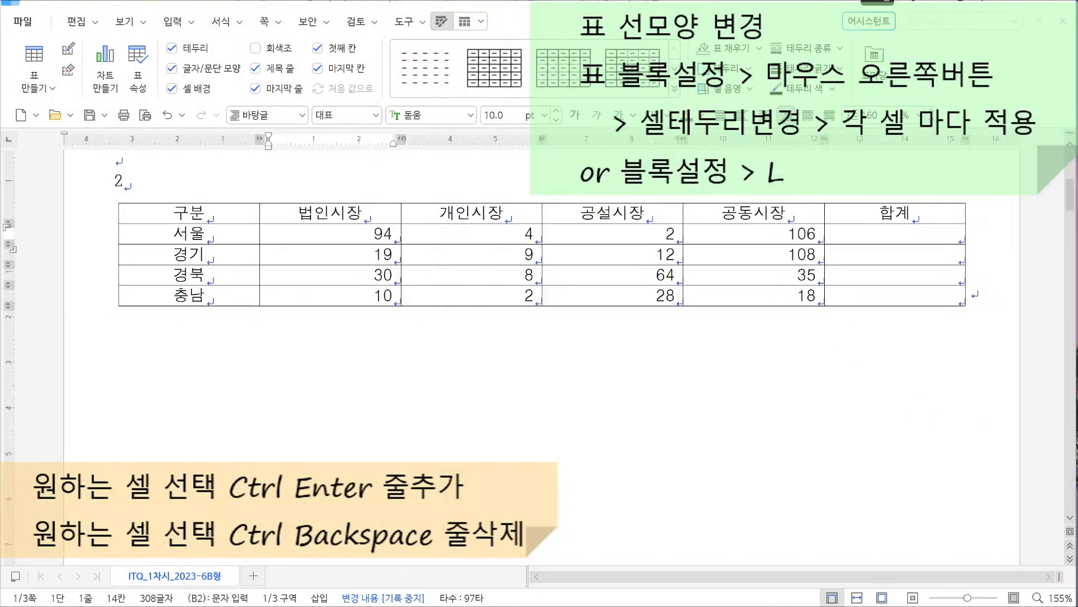
left_click_drag(221, 212, 950, 295)
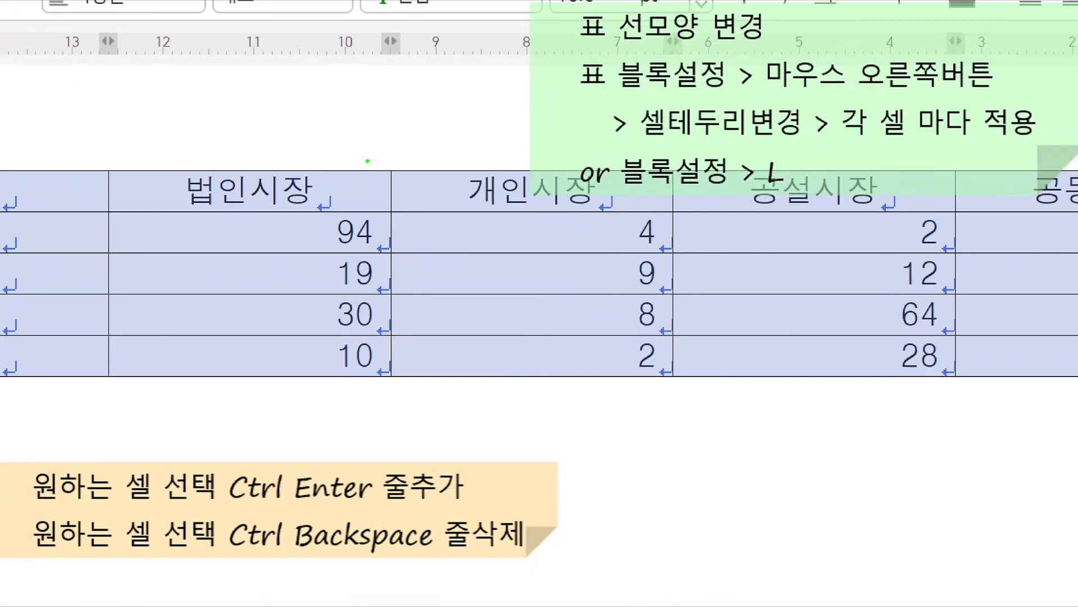
mouse_move(379, 112)
left_mouse_down()
mouse_move(439, 156)
mouse_move(393, 194)
mouse_move(470, 174)
mouse_move(458, 192)
left_mouse_up()
key("Escape")
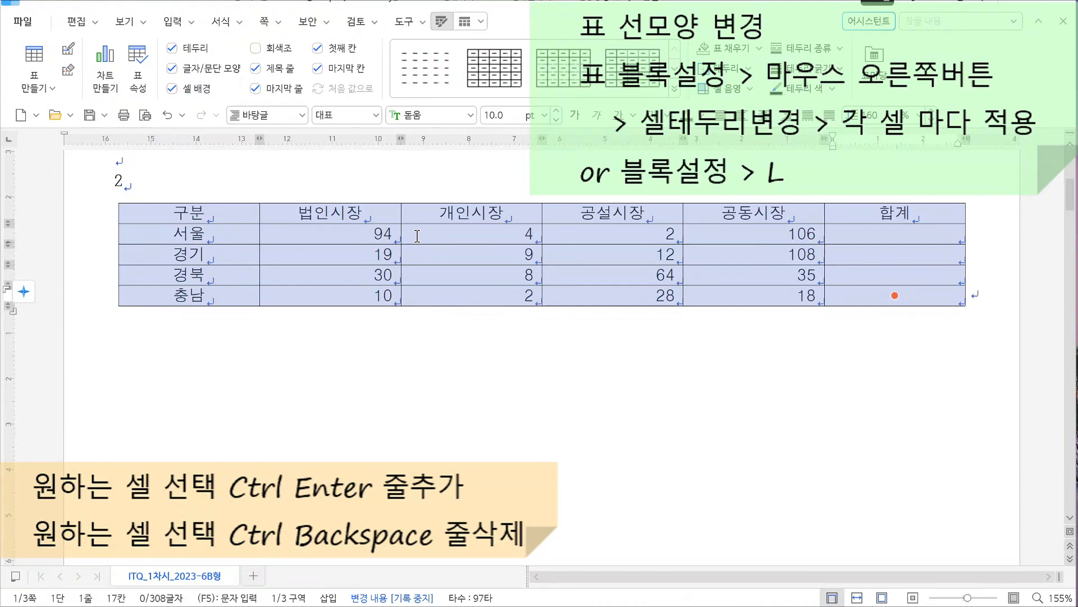
right_click(418, 238)
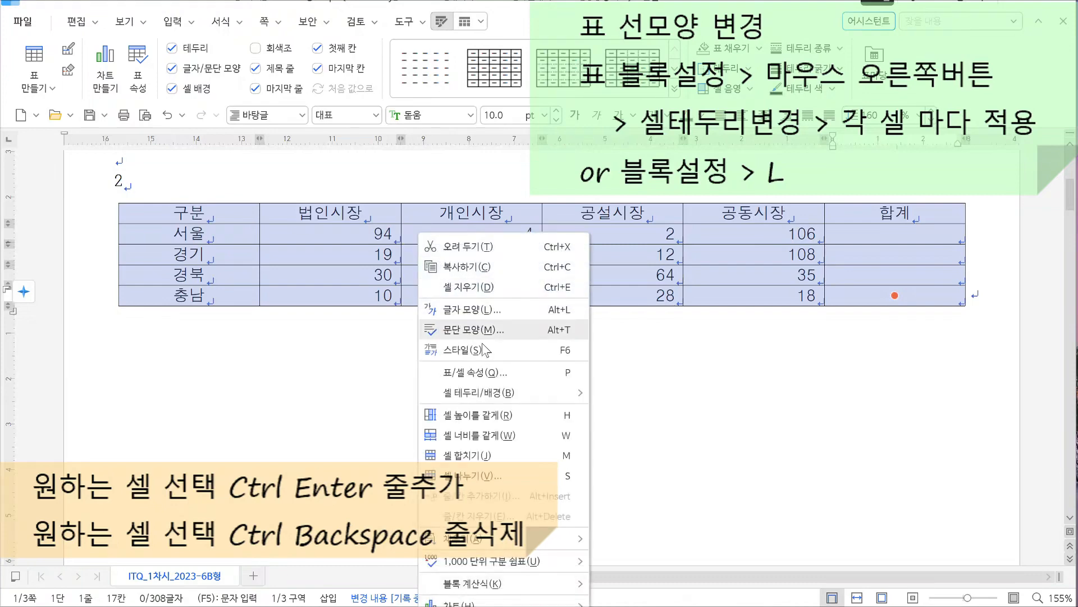
mouse_move(512, 396)
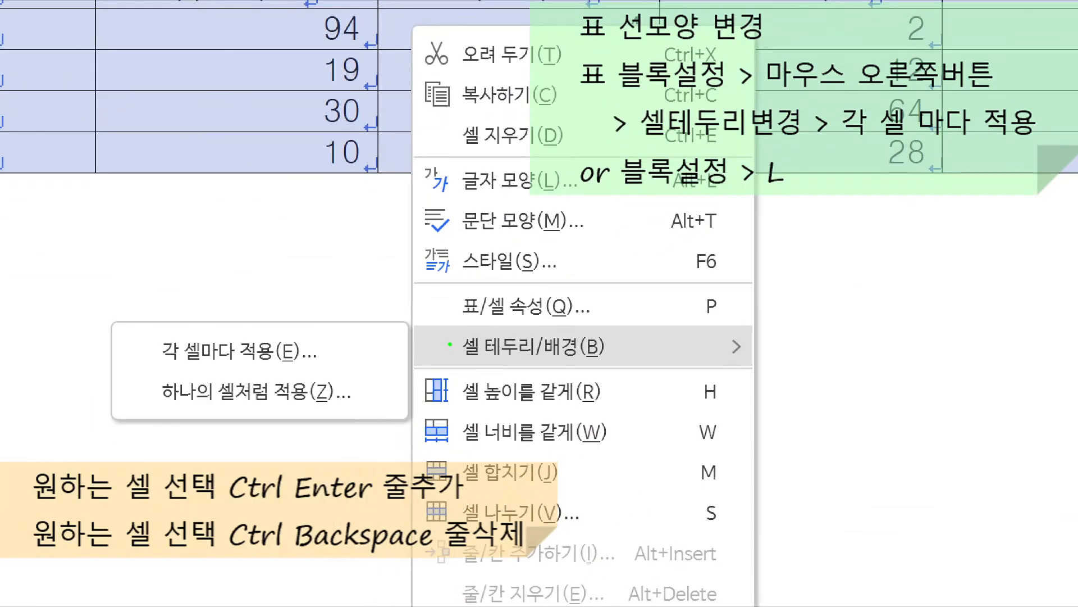
mouse_move(448, 359)
left_mouse_down()
mouse_move(424, 373)
mouse_move(452, 368)
left_mouse_up()
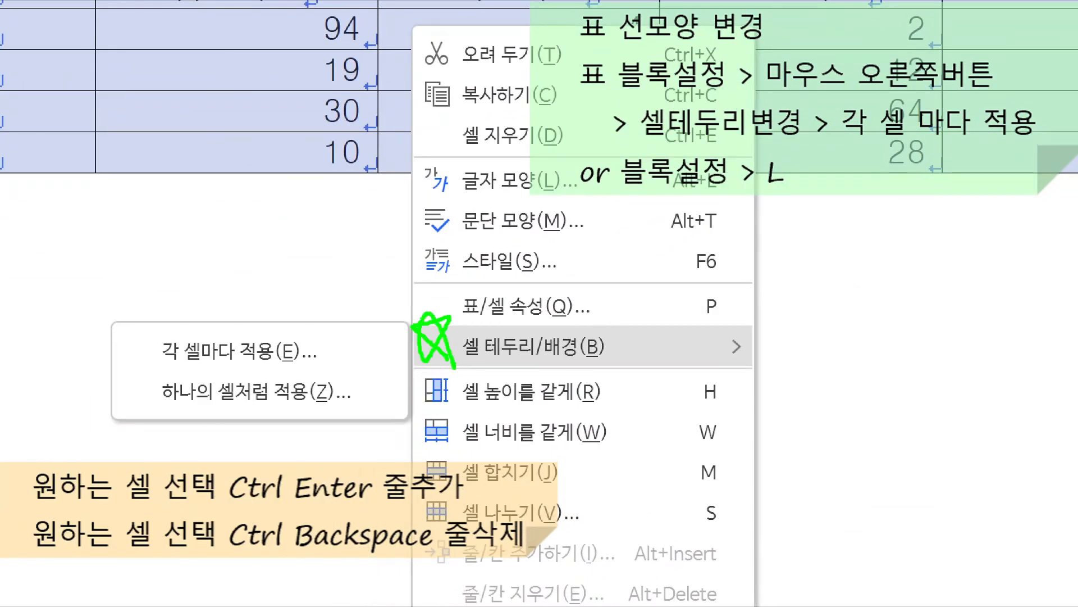
mouse_move(153, 369)
left_mouse_down()
mouse_move(342, 357)
mouse_move(313, 319)
mouse_move(322, 341)
mouse_move(352, 347)
left_mouse_up()
left_click_drag(408, 316, 409, 286)
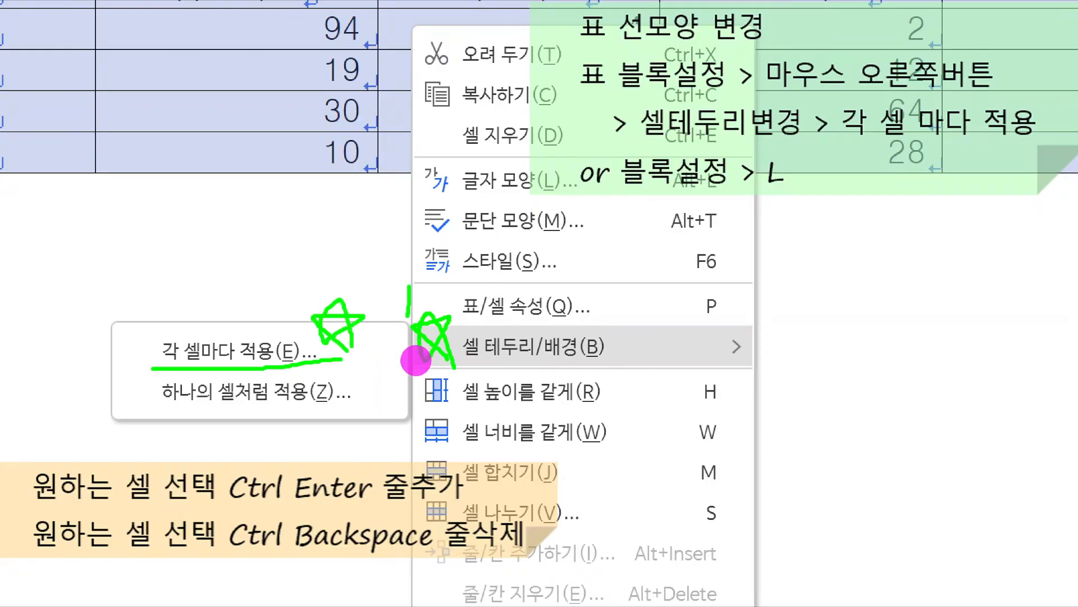
mouse_move(416, 359)
left_mouse_down()
mouse_move(365, 292)
mouse_move(386, 361)
left_mouse_up()
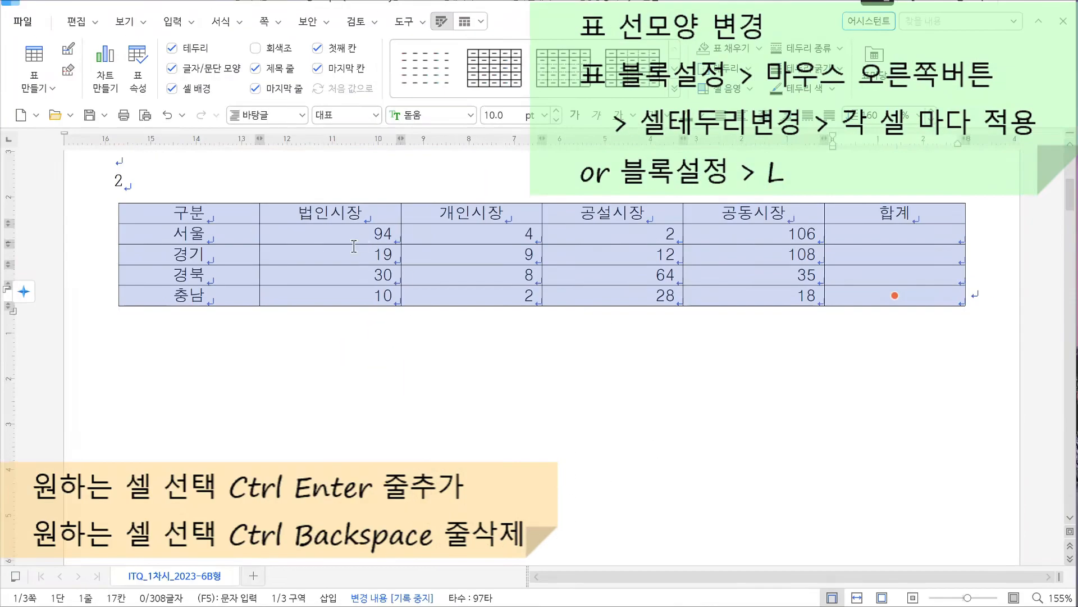
right_click(289, 231)
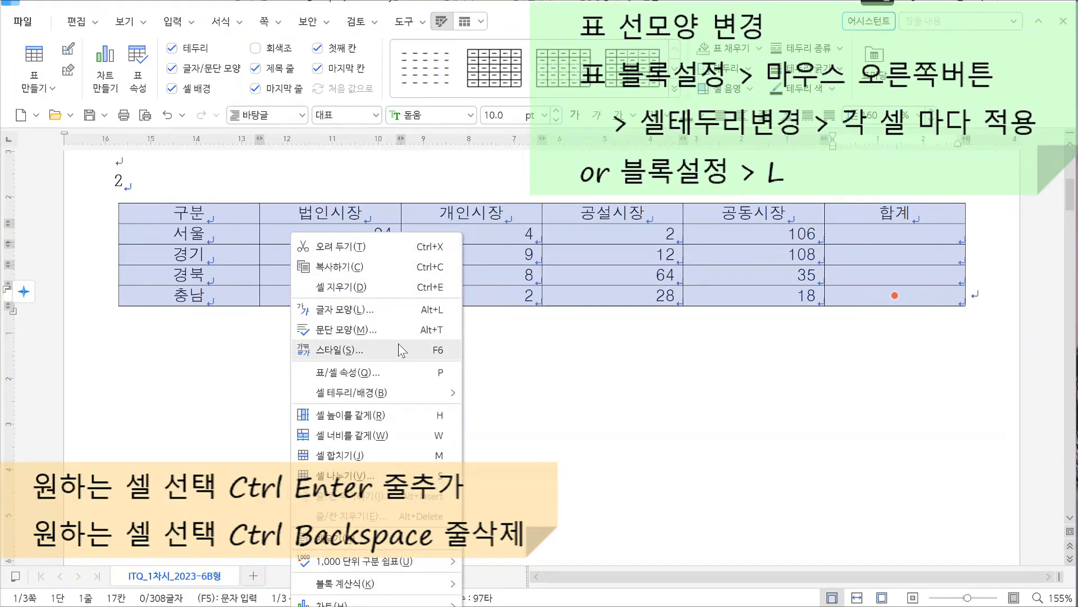
mouse_move(416, 394)
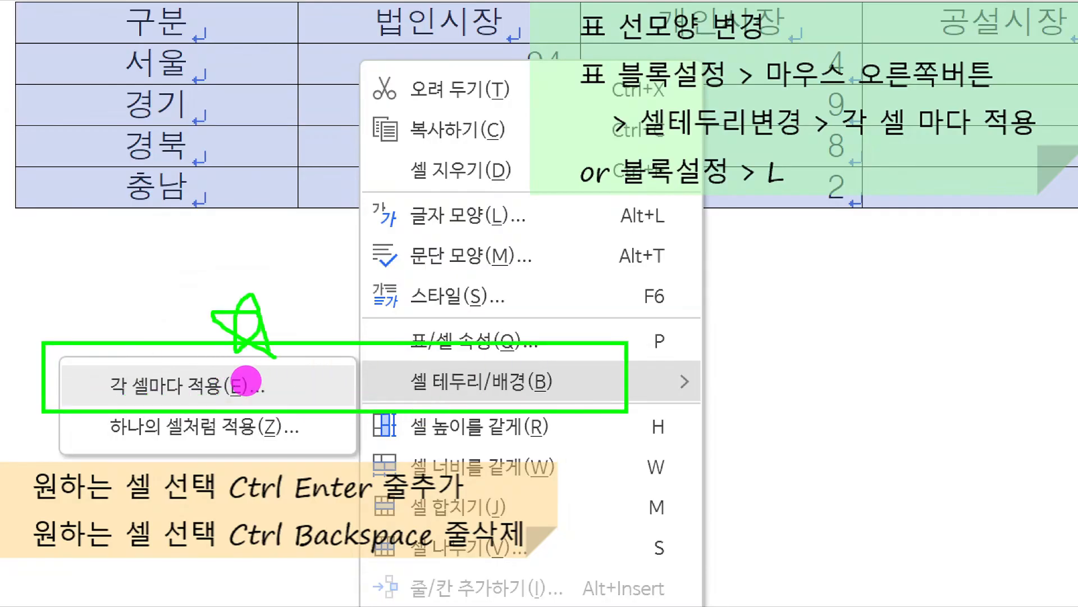
key("Escape")
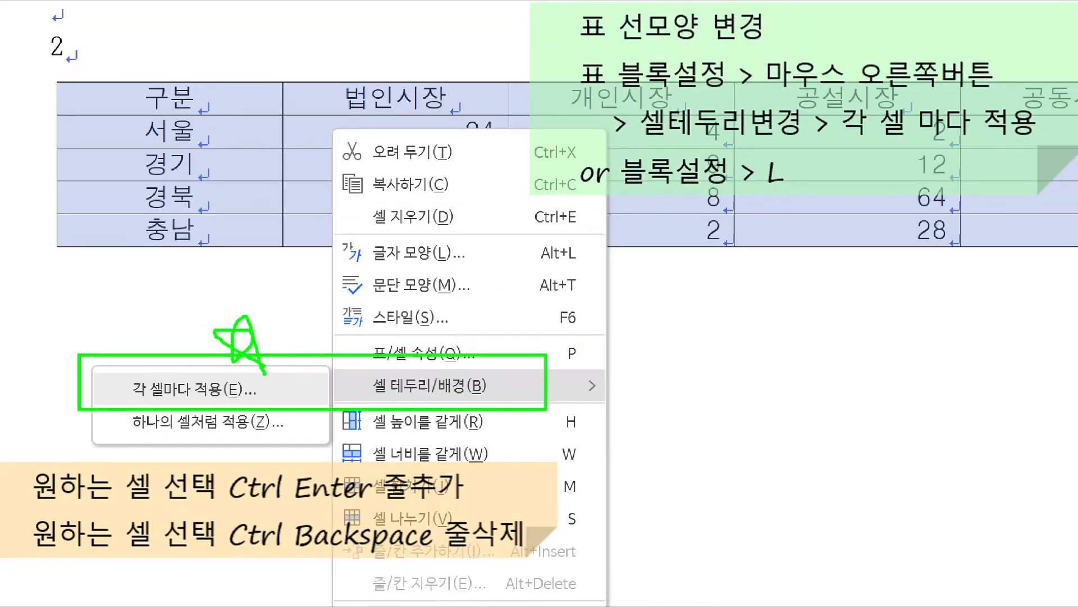
Step: Open the cell border settings for the whole table, applied to each cell (각 셀마다 적용), and check the line styles in the exam sheet
right_click(443, 261)
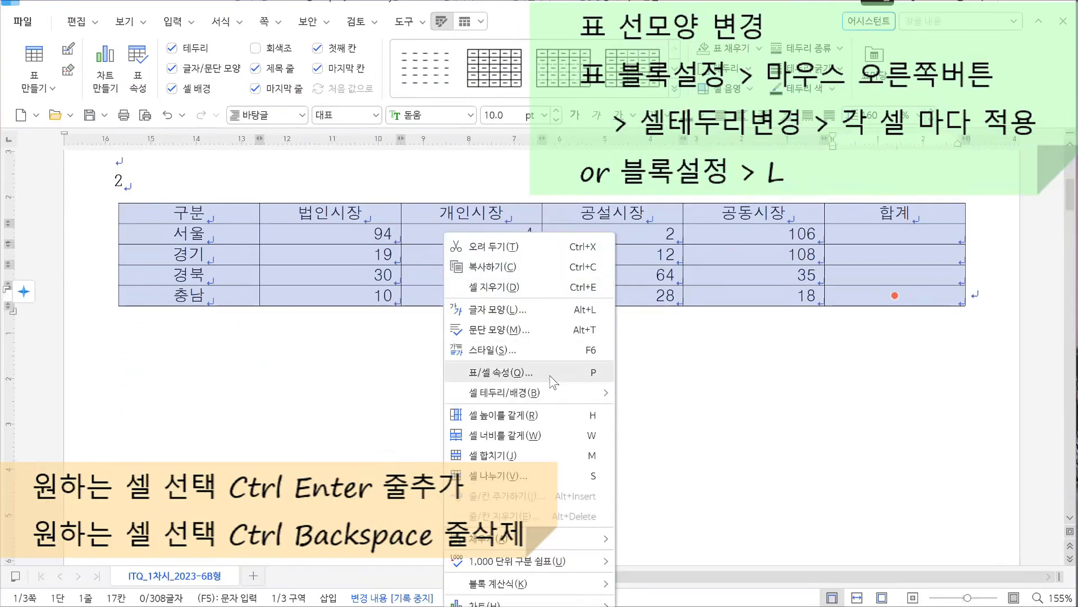
mouse_move(584, 393)
left_click(428, 393)
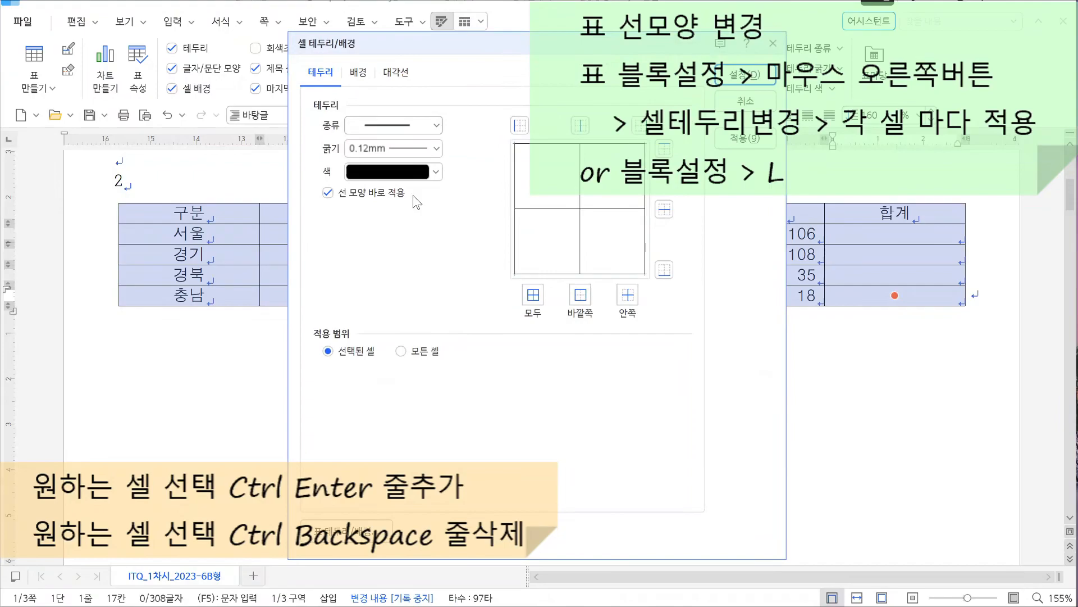
left_click_drag(1077, 360, 574, 16)
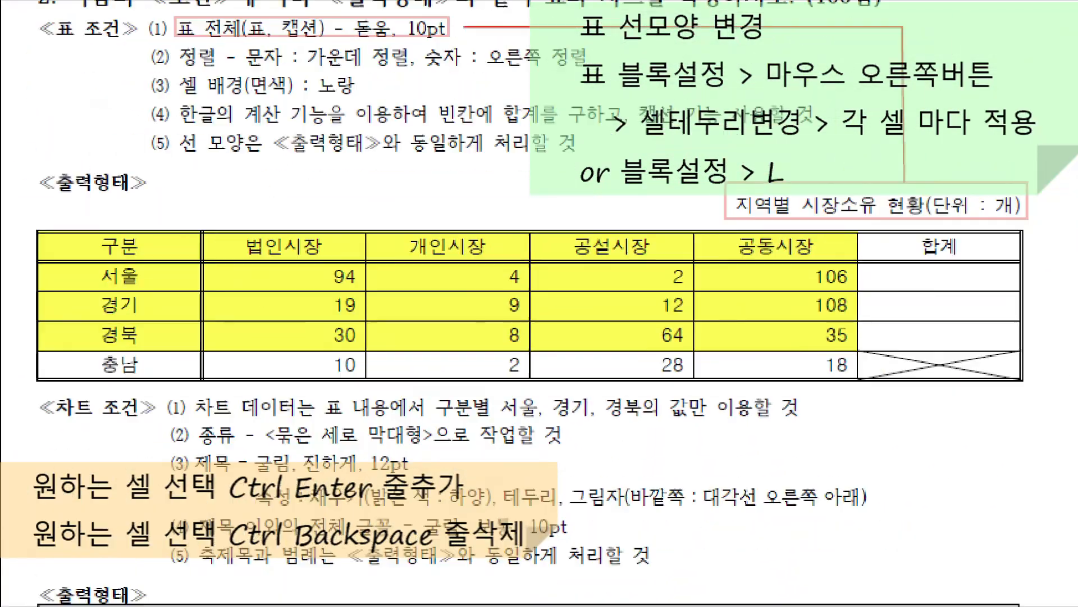
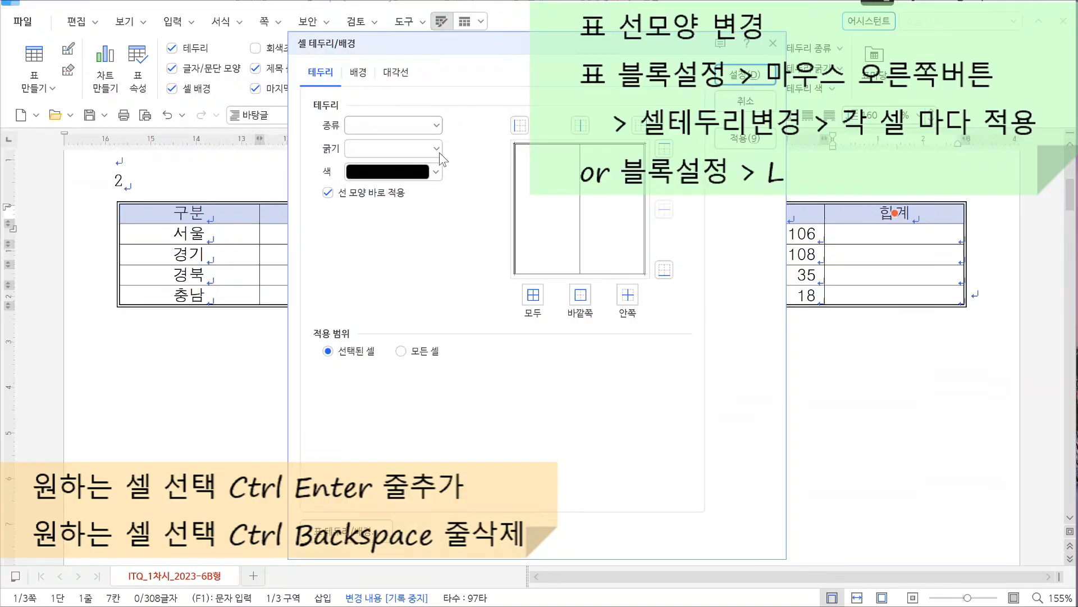
Step: Put a 0.5 mm double line under the selected heading row, from 구분 through 합계
left_click(438, 126)
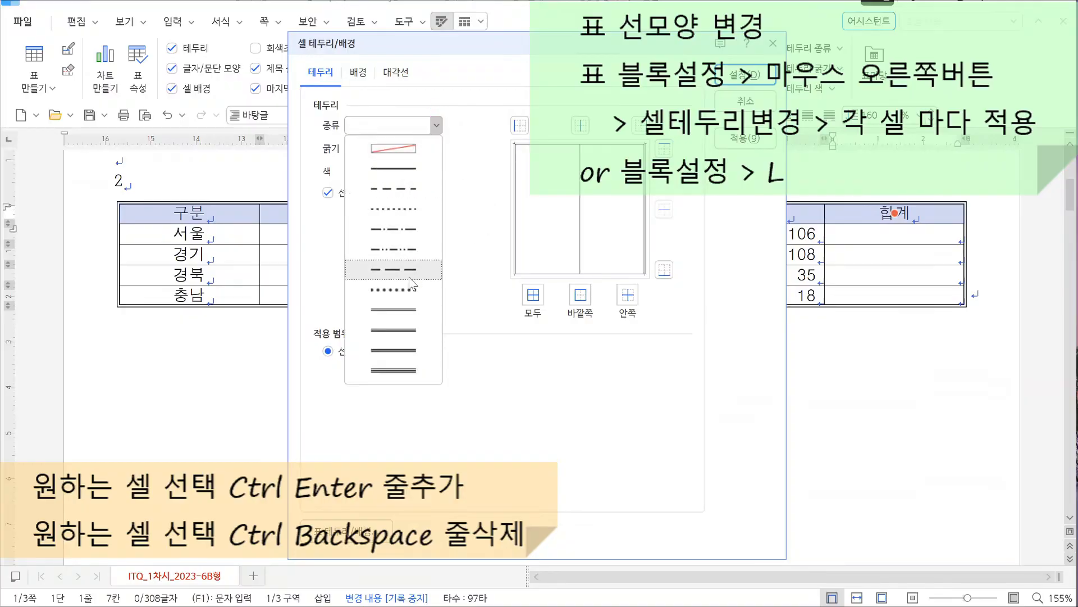
left_click(408, 311)
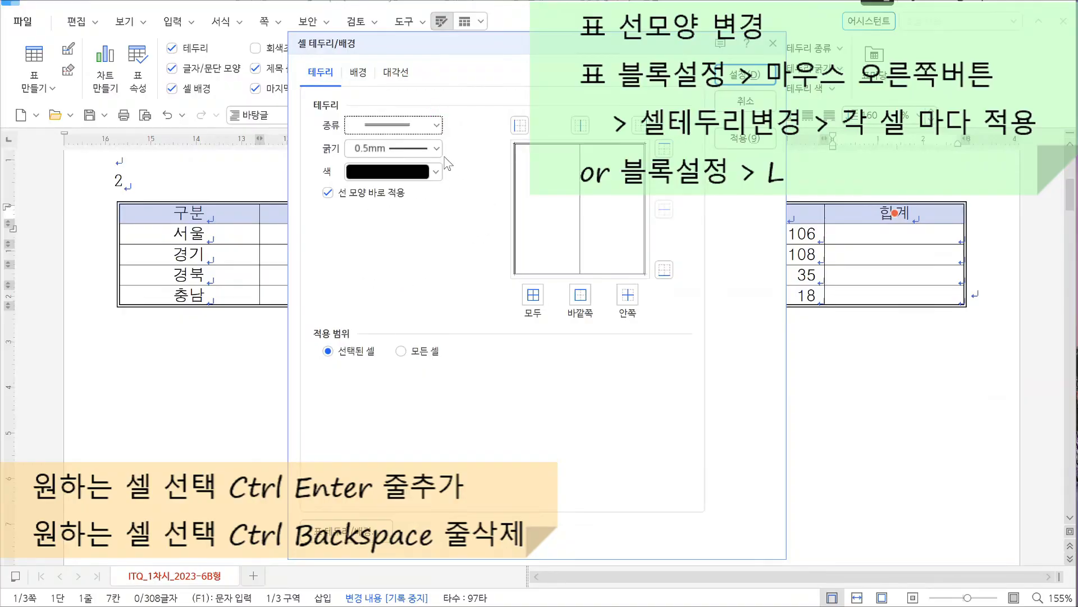
left_click(664, 270)
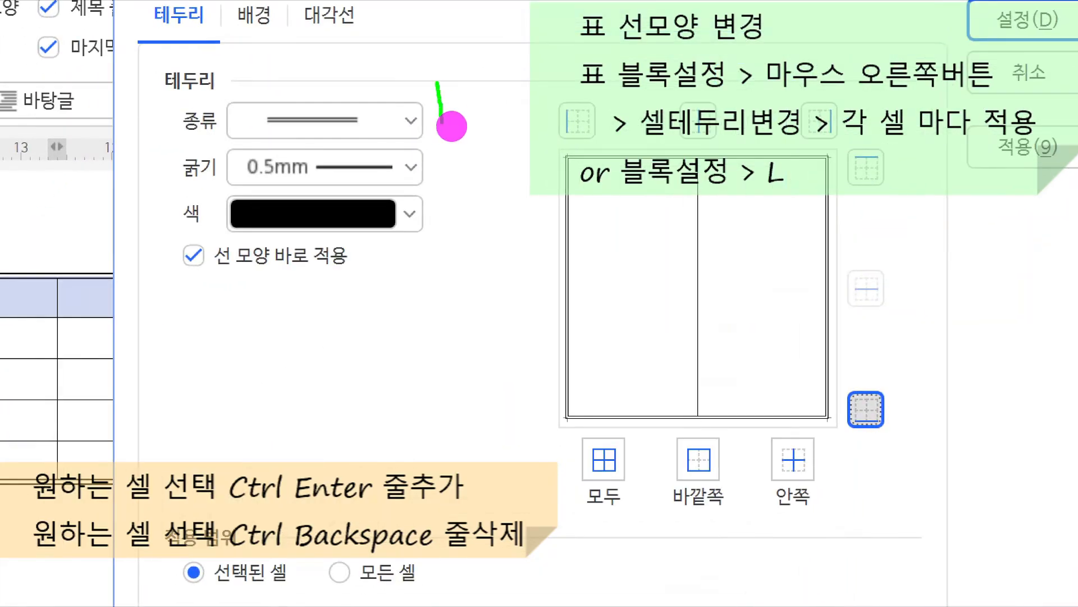
mouse_move(403, 129)
left_mouse_down()
mouse_move(465, 56)
mouse_move(416, 152)
left_mouse_up()
mouse_move(829, 350)
left_mouse_down()
mouse_move(879, 368)
mouse_move(837, 383)
mouse_move(842, 310)
left_mouse_up()
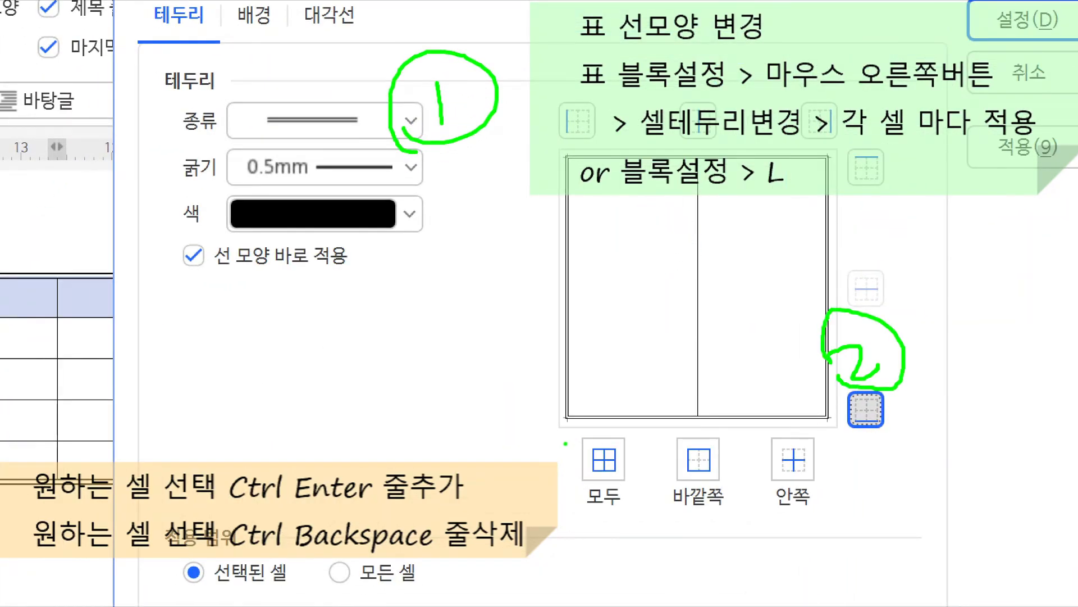
left_click_drag(566, 443, 838, 433)
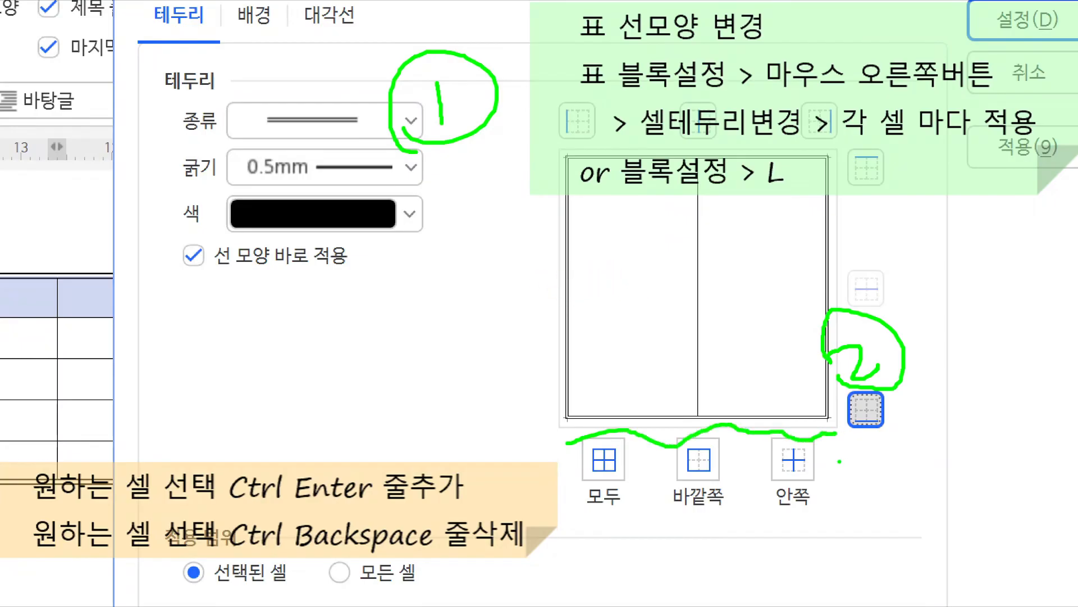
key("Escape")
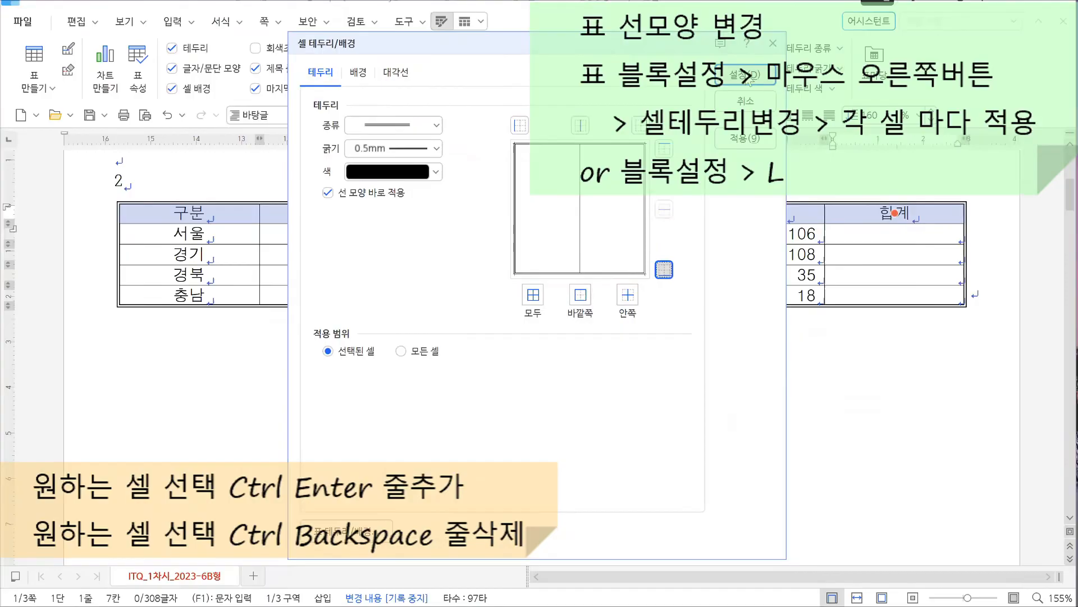
left_click(746, 75)
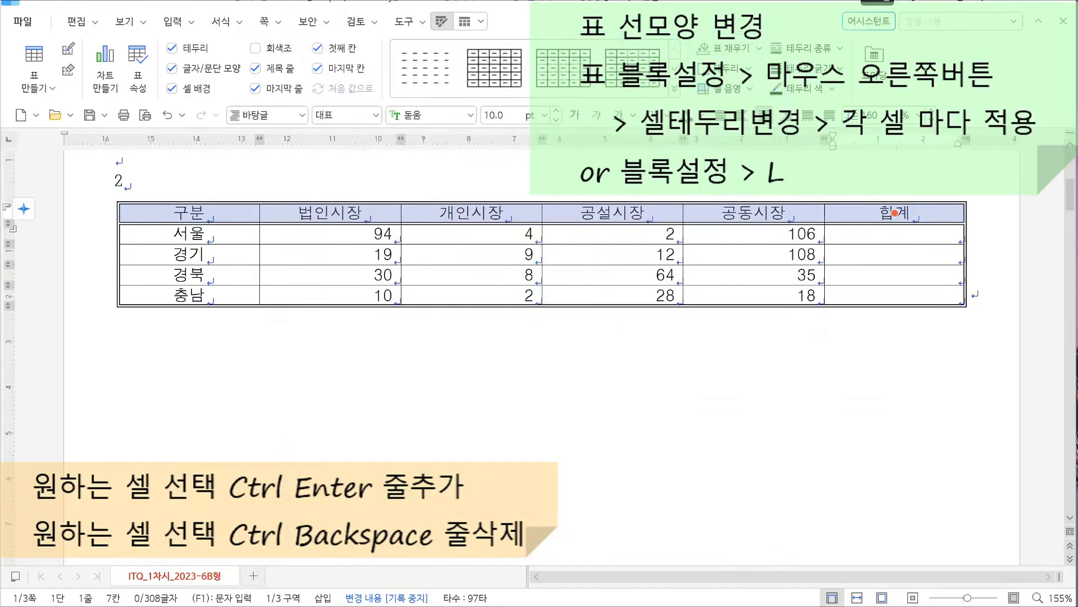
Step: Add a 0.5 mm double line on the right border of the first column, from 구분 through 충남, applied to each cell (각 셀마다 적용)
left_click_drag(231, 212, 227, 295)
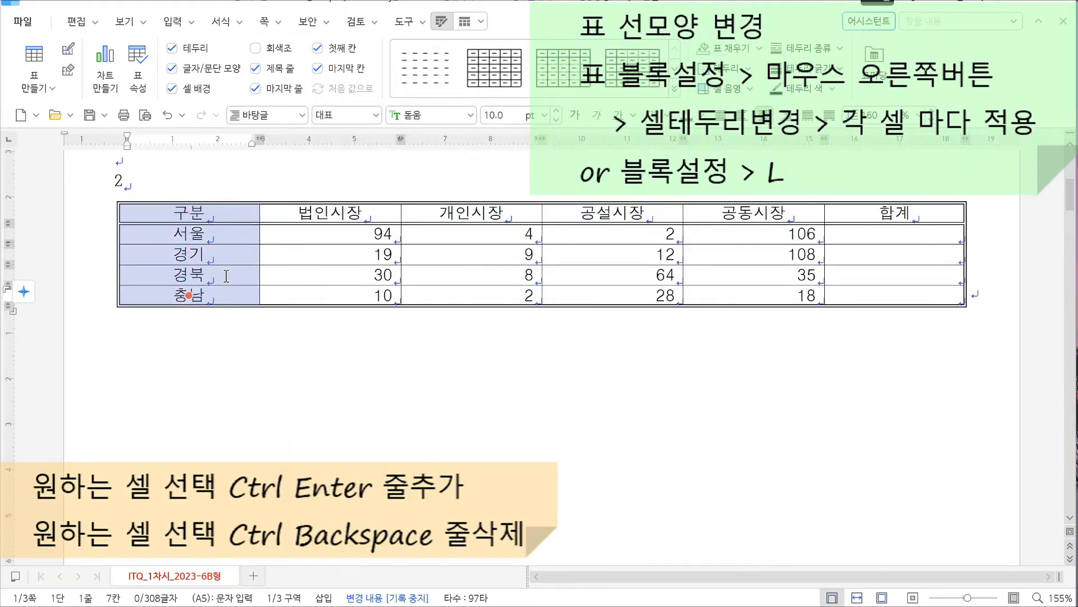
left_click_drag(263, 201, 268, 325)
right_click(233, 252)
mouse_move(347, 392)
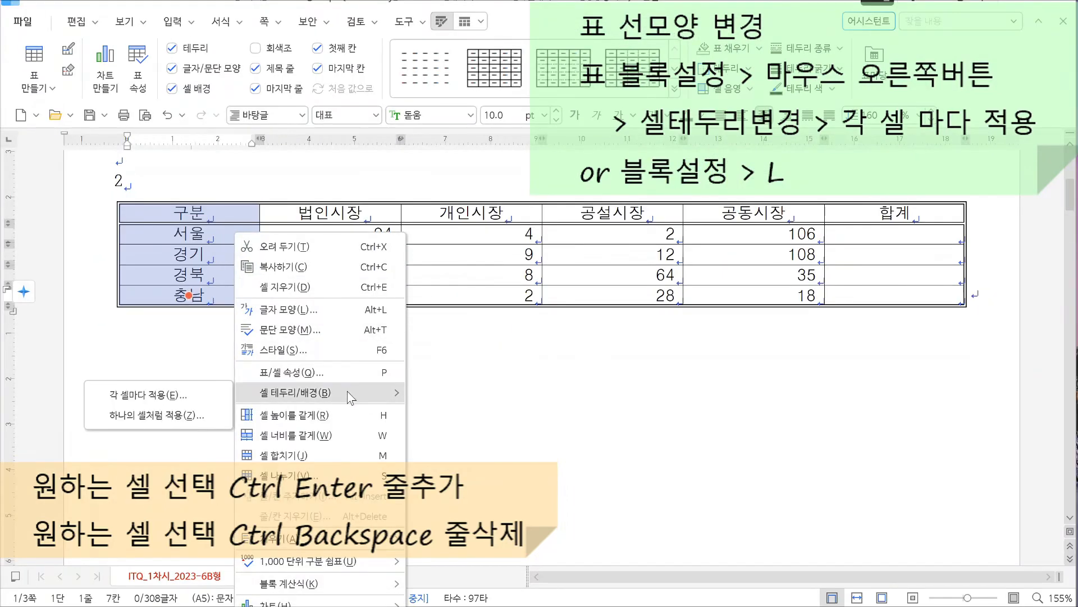
left_click(180, 396)
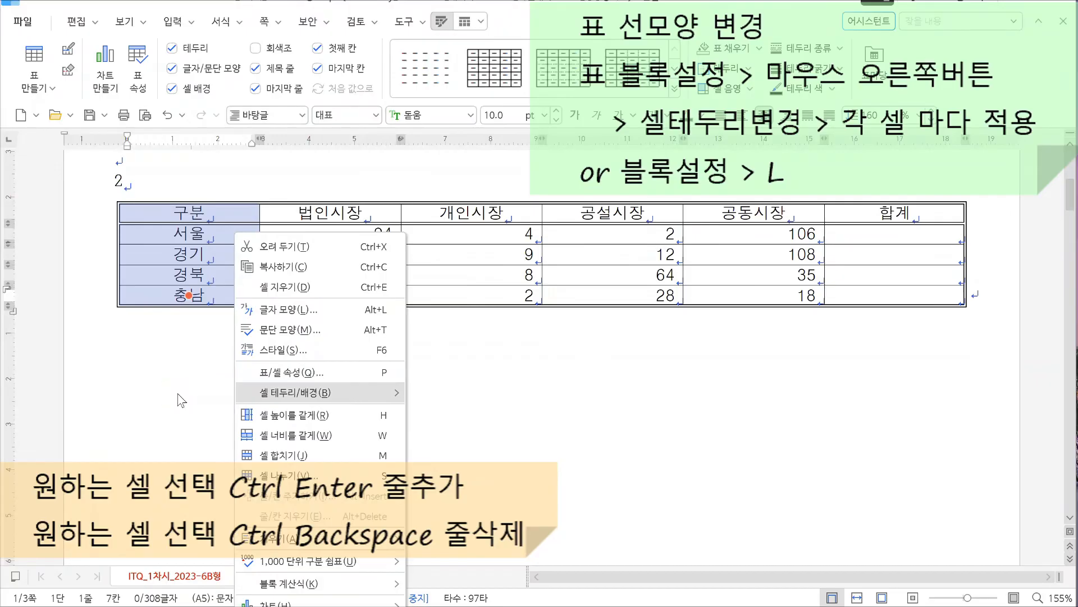
left_click(432, 126)
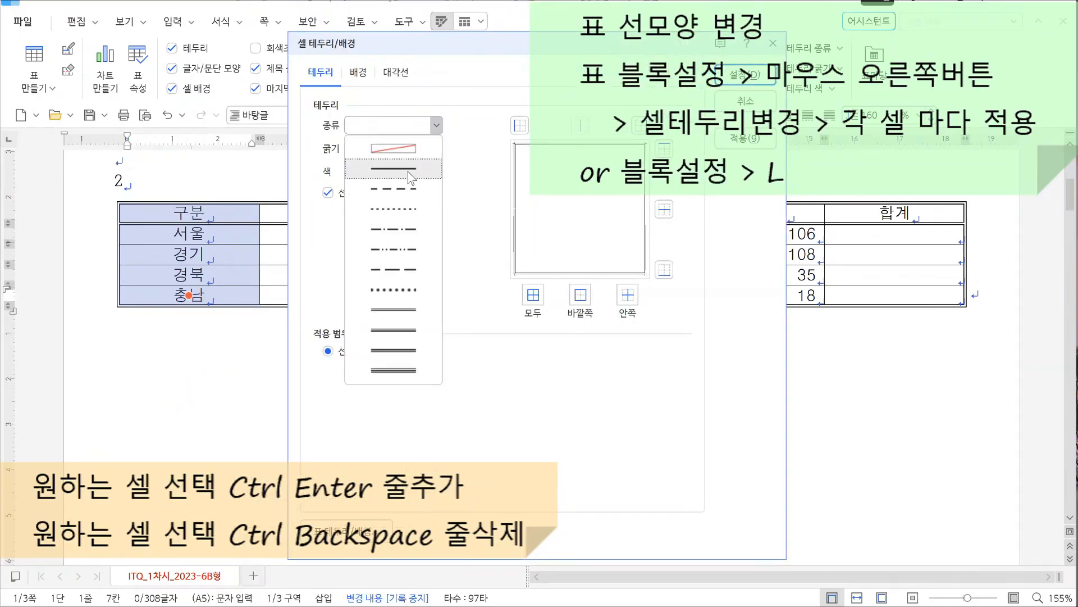
left_click(397, 310)
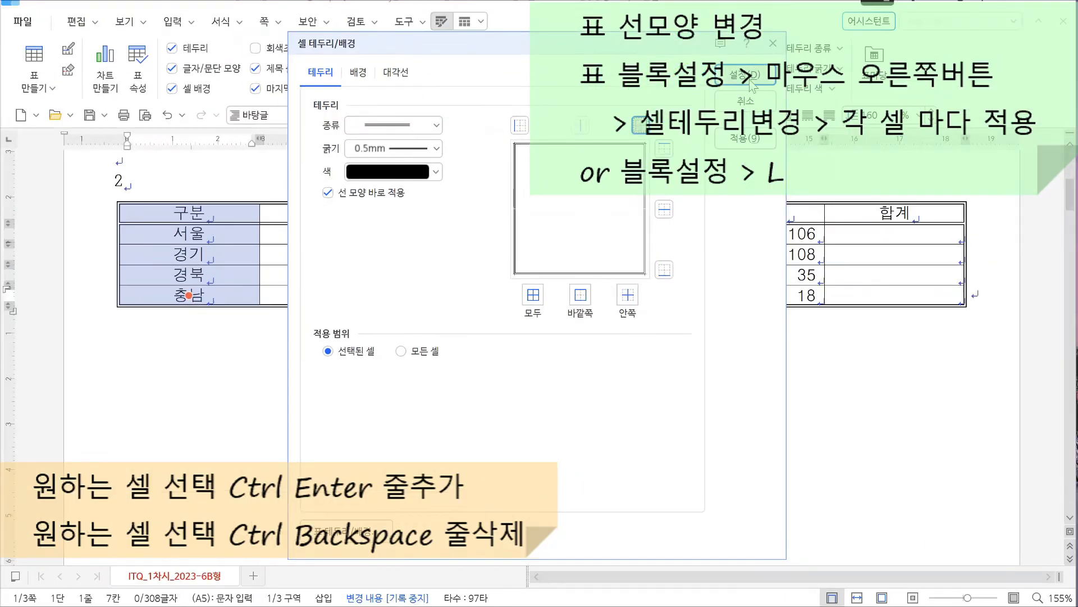
left_click(750, 82)
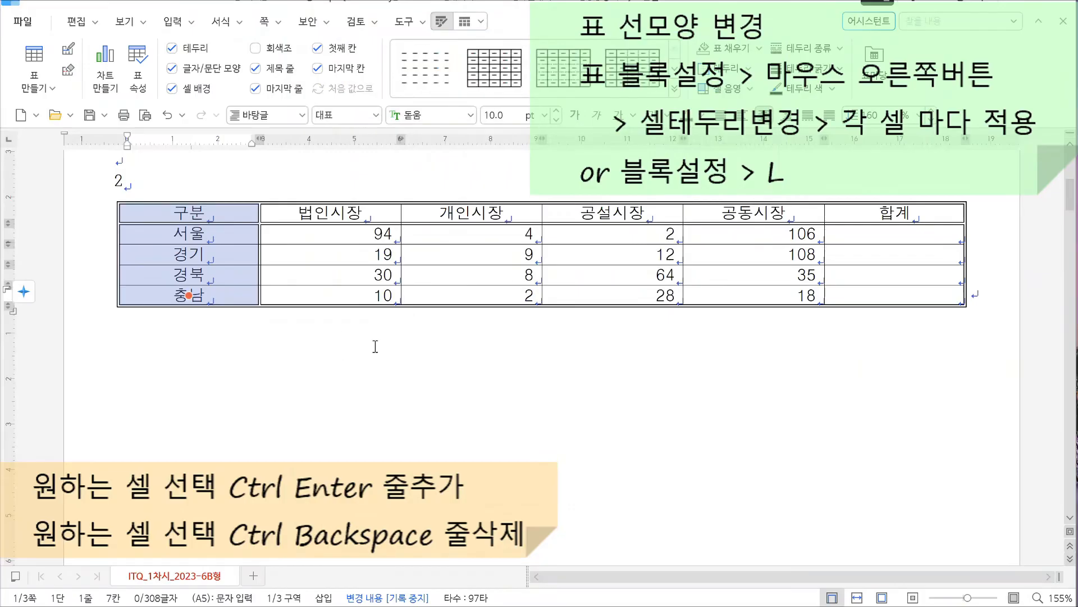
left_click(358, 324)
key("ctrl+1")
left_click(268, 251)
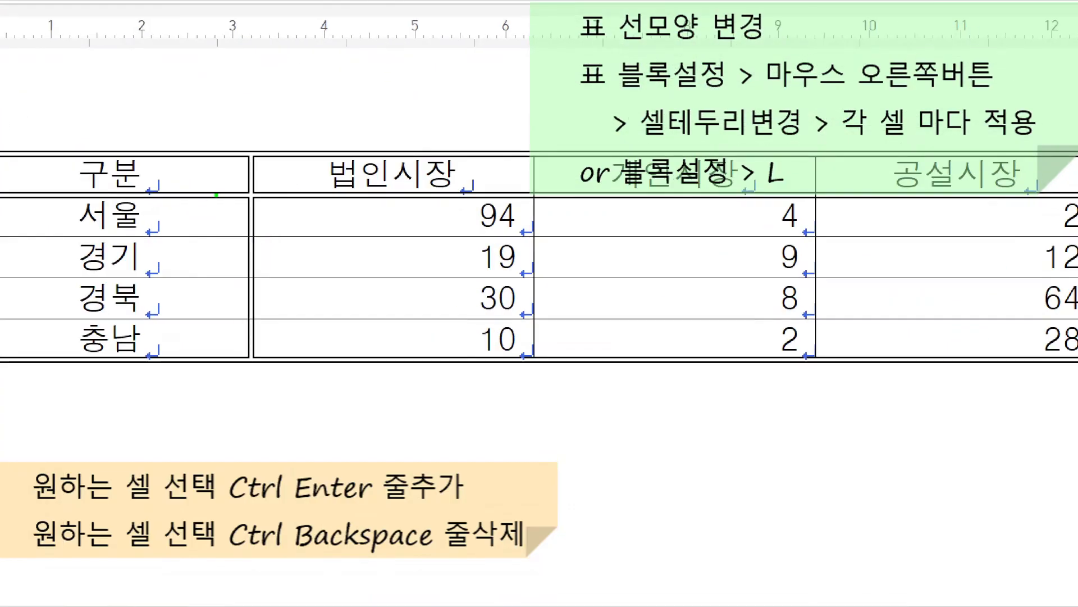
key("Escape")
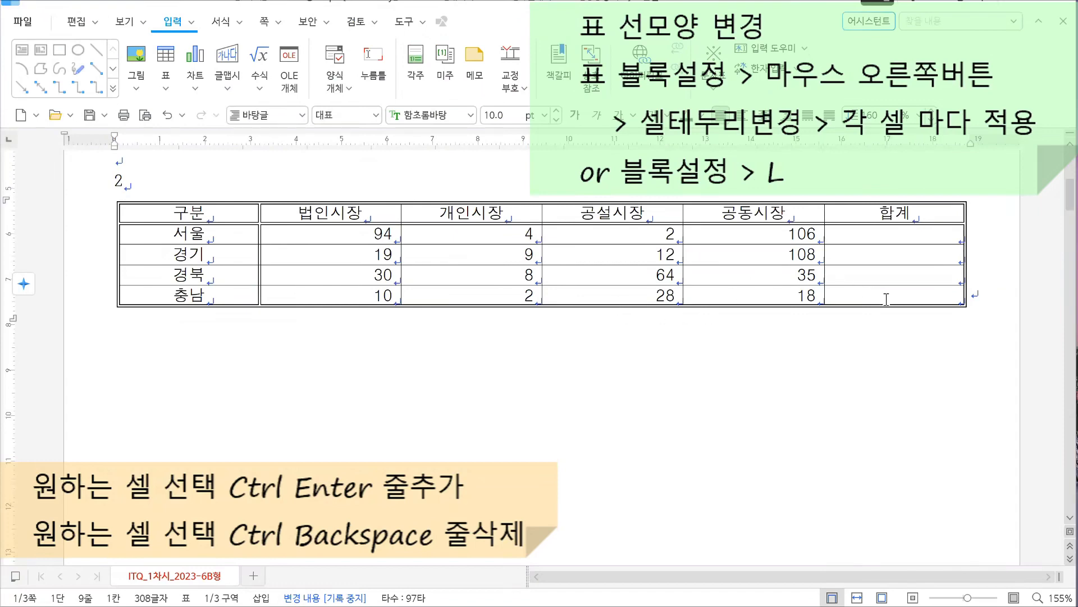
key("ctrl+1")
left_click(916, 308)
left_click_drag(862, 267, 877, 291)
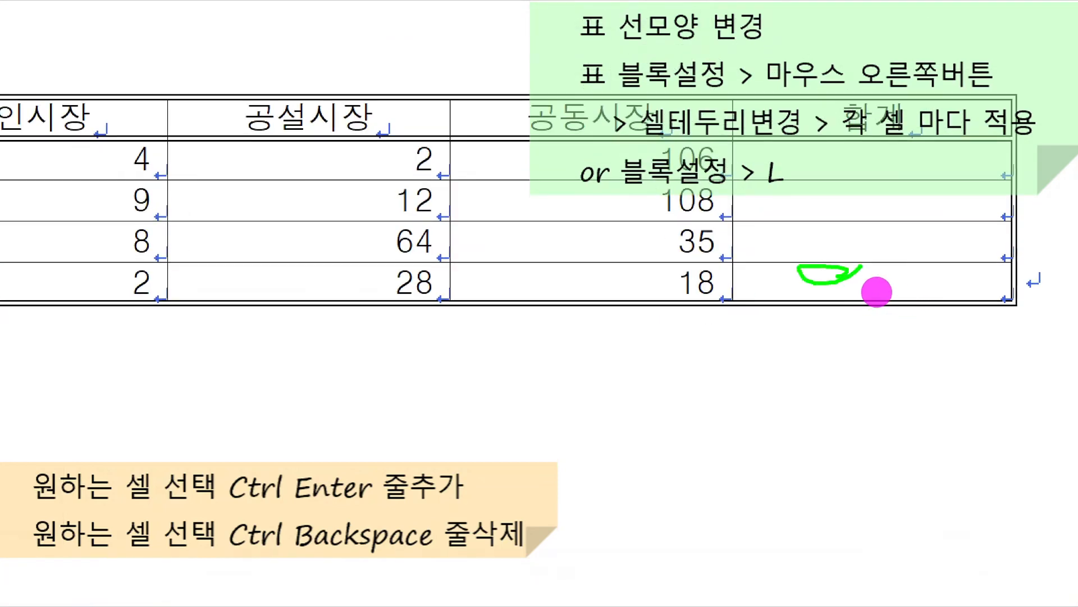
key("Escape")
Step: Cross out the empty 합계 cell in the 충남 row with both the \ and / diagonal lines, solid 0.1 mm
left_click(888, 295)
key("F5")
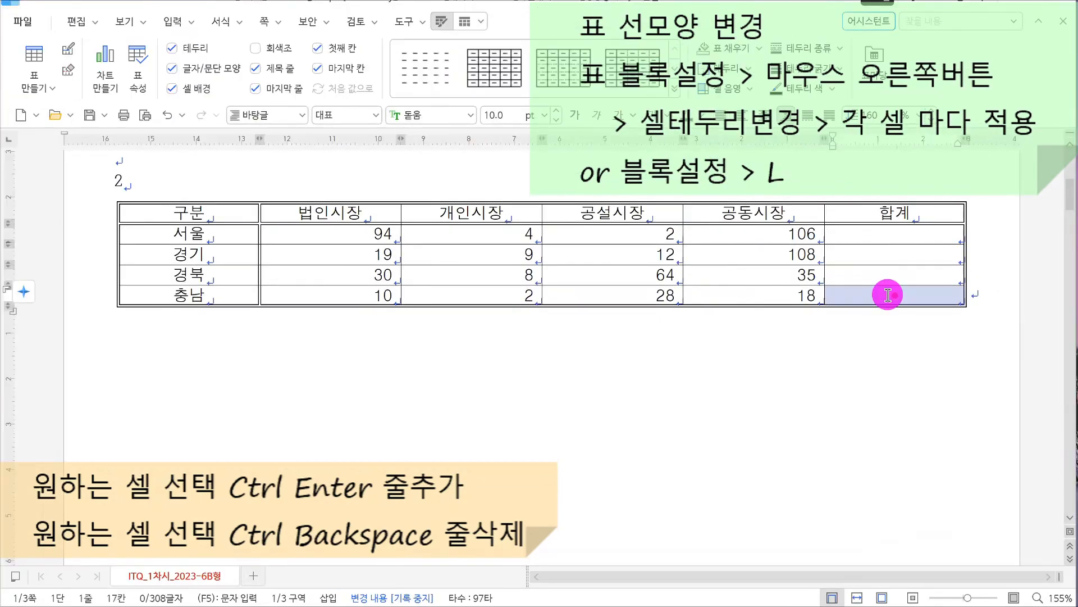
key("Escape")
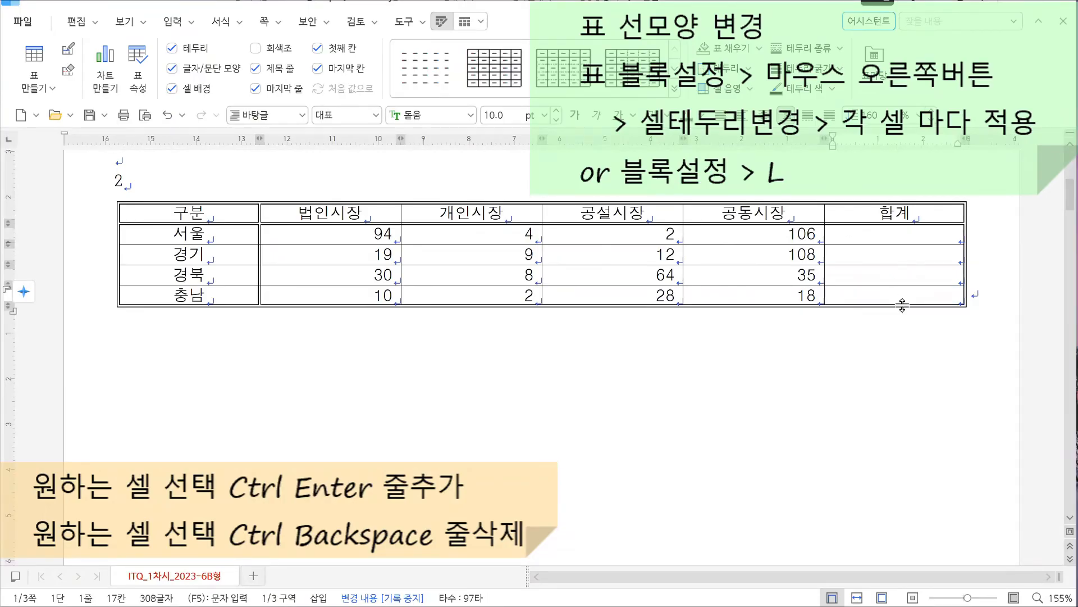
left_click(897, 299)
key("F5")
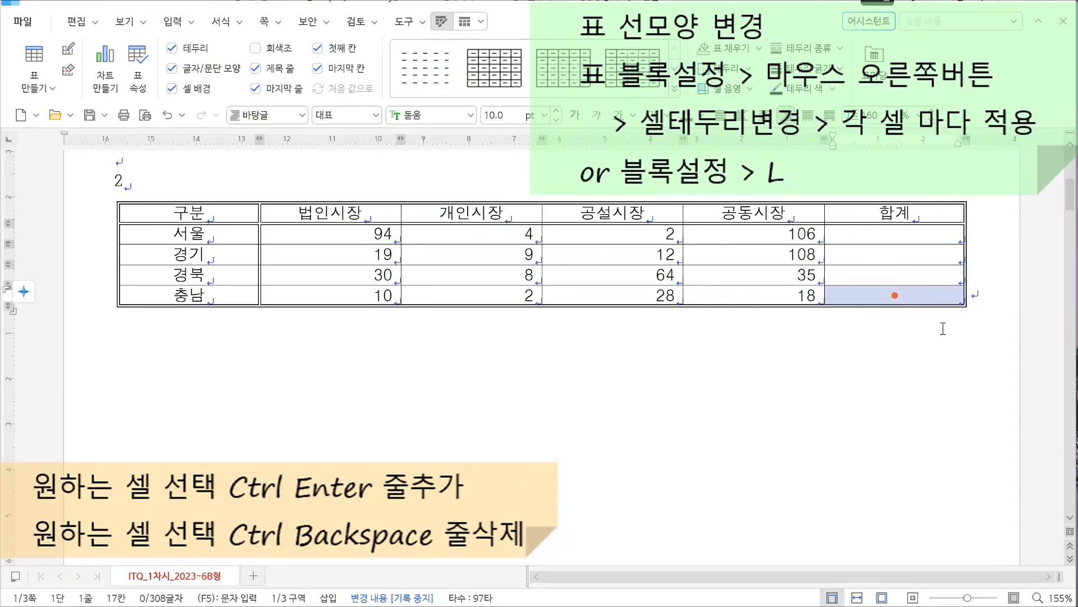
key("ctrl+1")
left_click(948, 344)
mouse_move(928, 257)
left_mouse_down()
mouse_move(754, 251)
mouse_move(813, 277)
left_mouse_up()
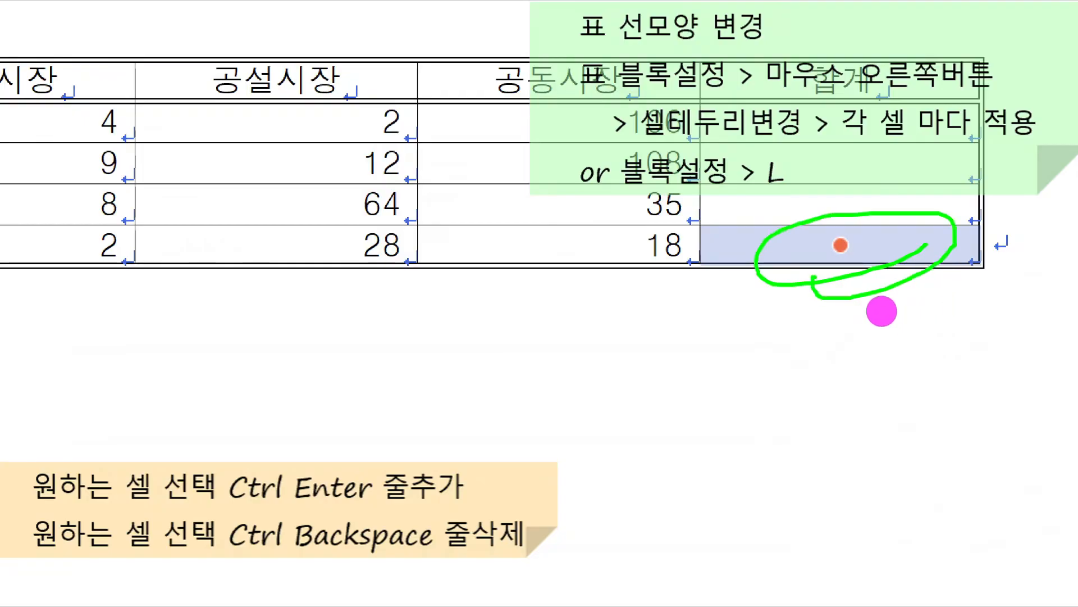
key("Escape")
right_click(866, 293)
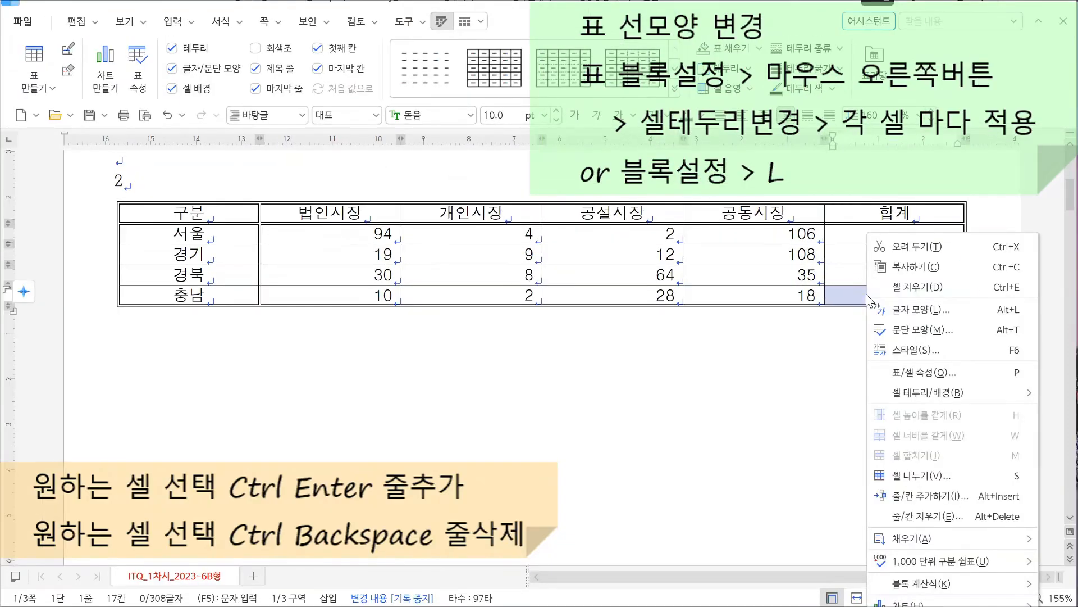
left_click(909, 393)
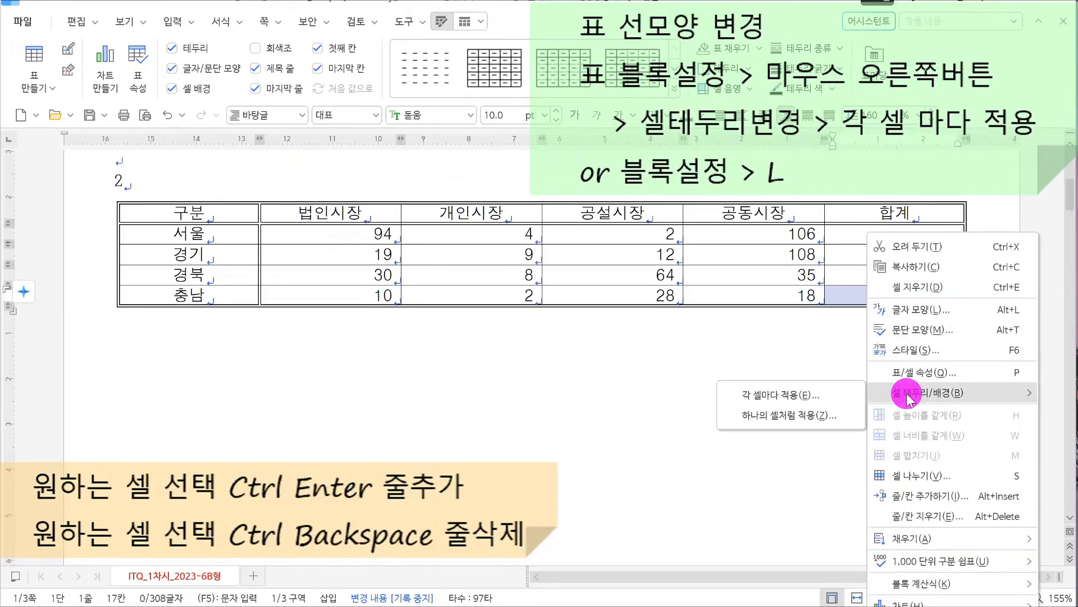
left_click(809, 393)
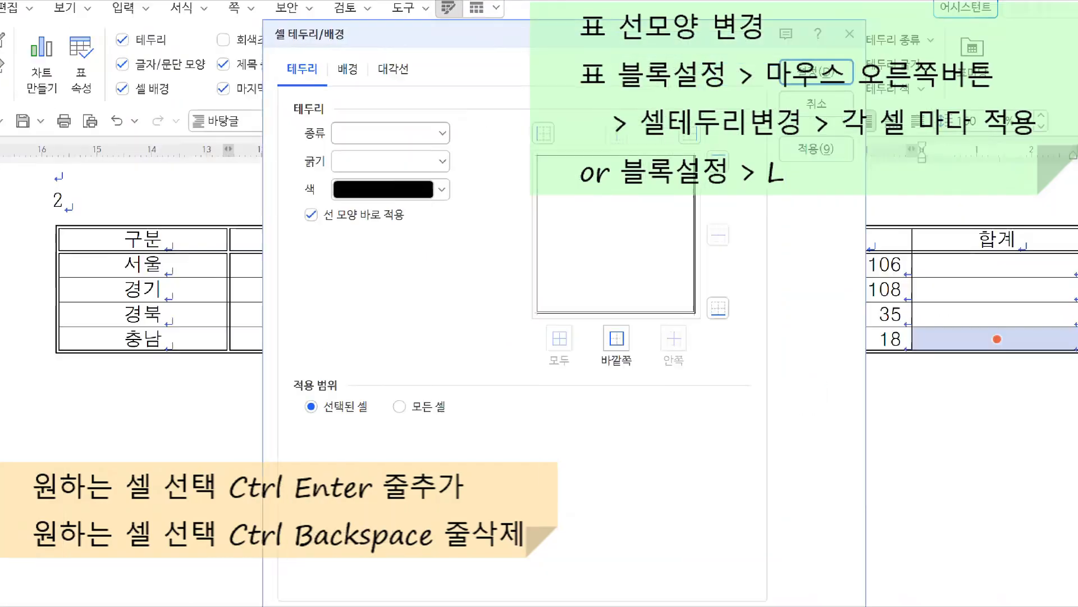
mouse_move(414, 71)
left_mouse_down()
mouse_move(386, 91)
mouse_move(433, 84)
left_mouse_up()
left_click(402, 55)
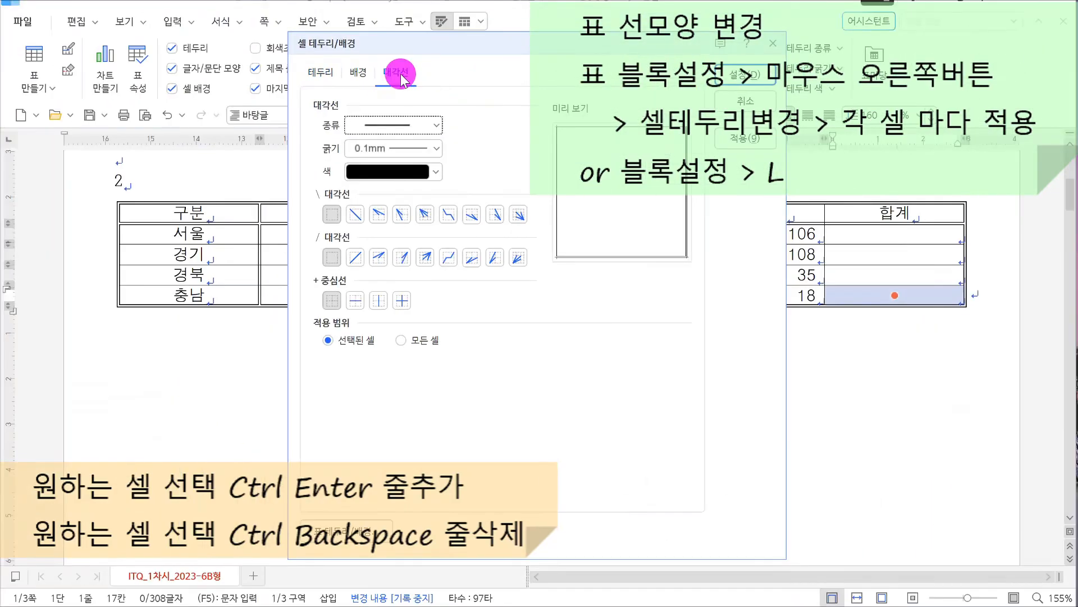
left_click(355, 214)
left_click(355, 257)
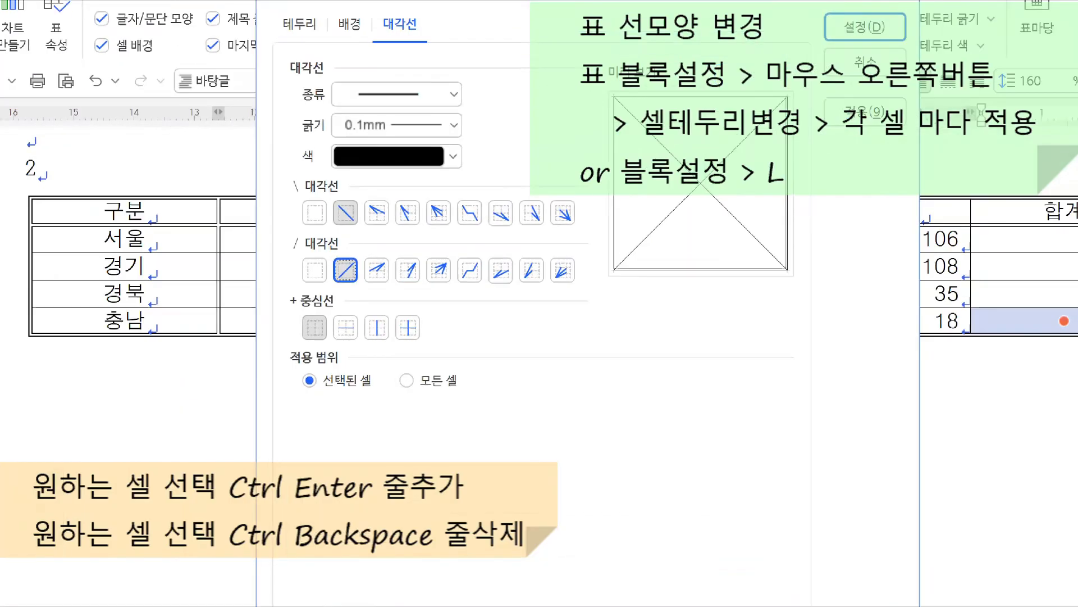
left_click_drag(338, 203, 359, 174)
left_click_drag(343, 275, 370, 314)
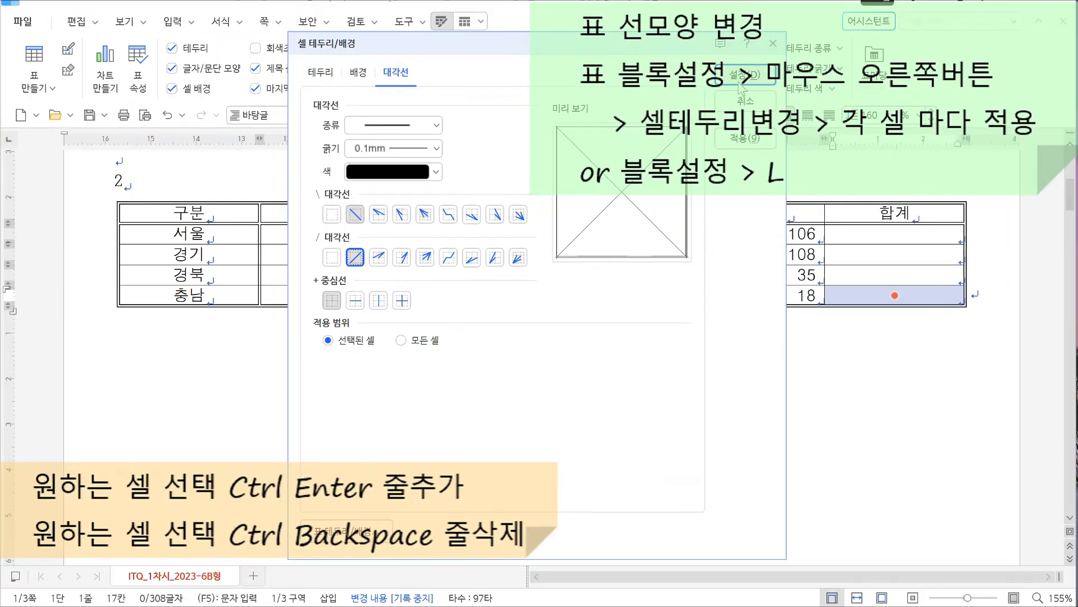
left_click(740, 79)
Step: Remove both diagonal lines from the 합계 cell in the 충남 row by setting the \ and / diagonals to none
right_click(874, 296)
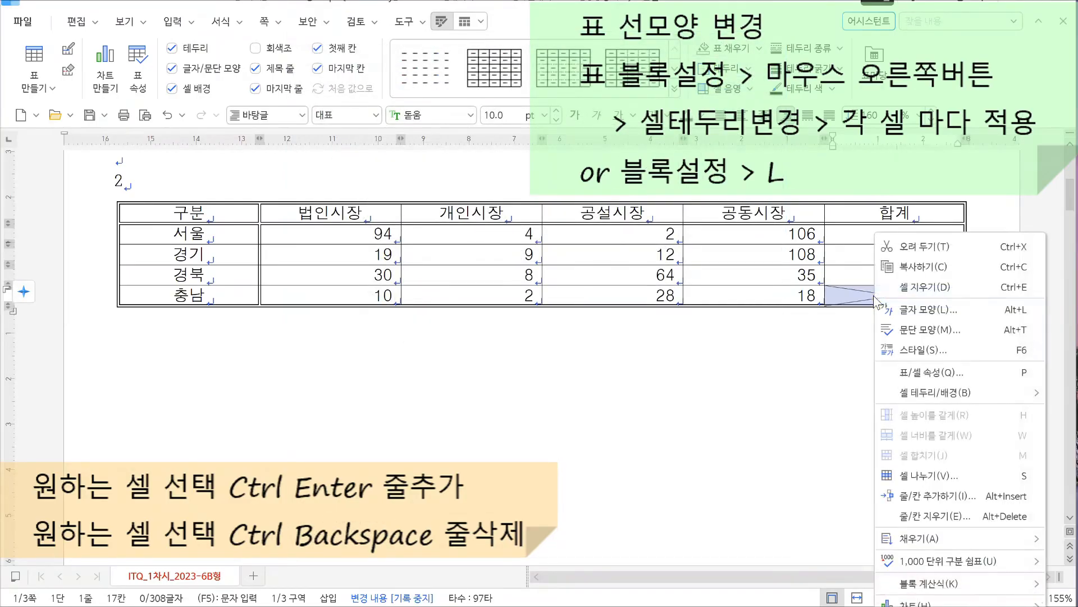
mouse_move(955, 392)
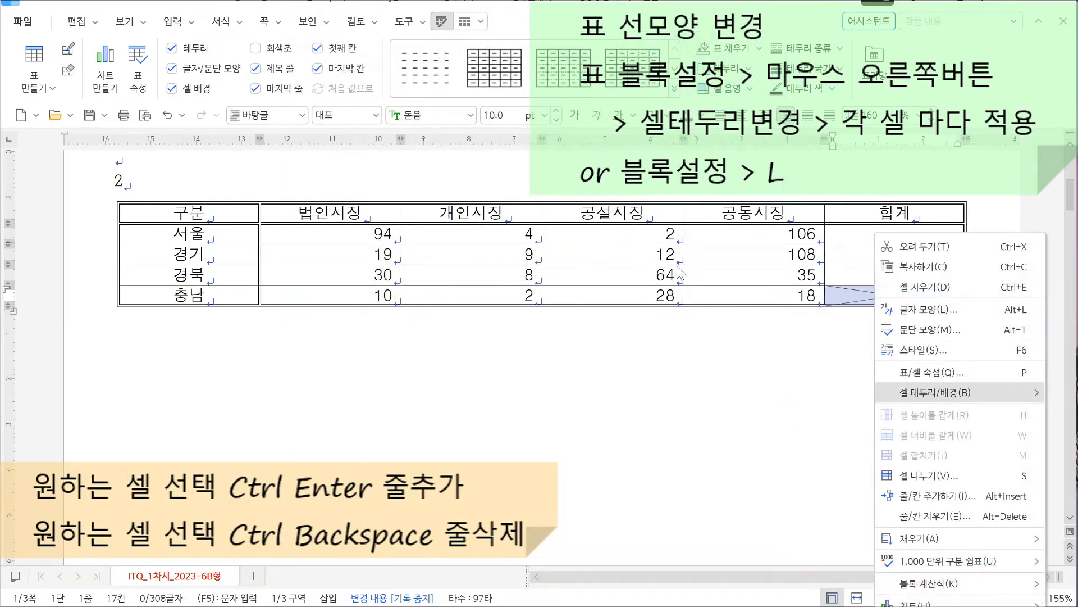
left_click(789, 396)
left_click(355, 214)
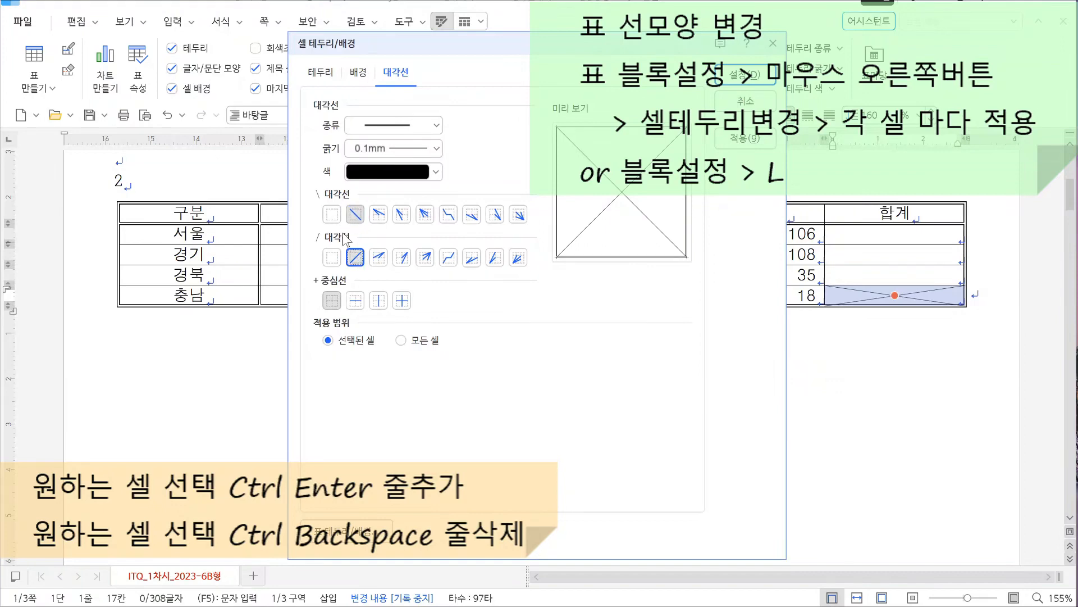
left_click(332, 214)
left_click(330, 259)
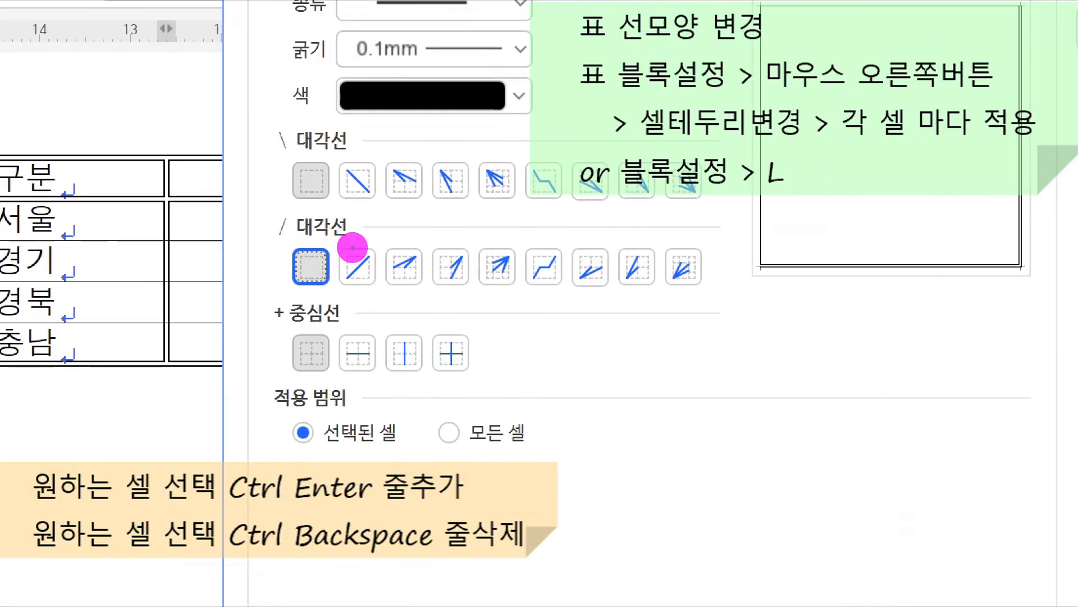
left_click_drag(284, 162, 288, 271)
mouse_move(709, 184)
left_mouse_down()
mouse_move(664, 216)
mouse_move(860, 133)
left_mouse_up()
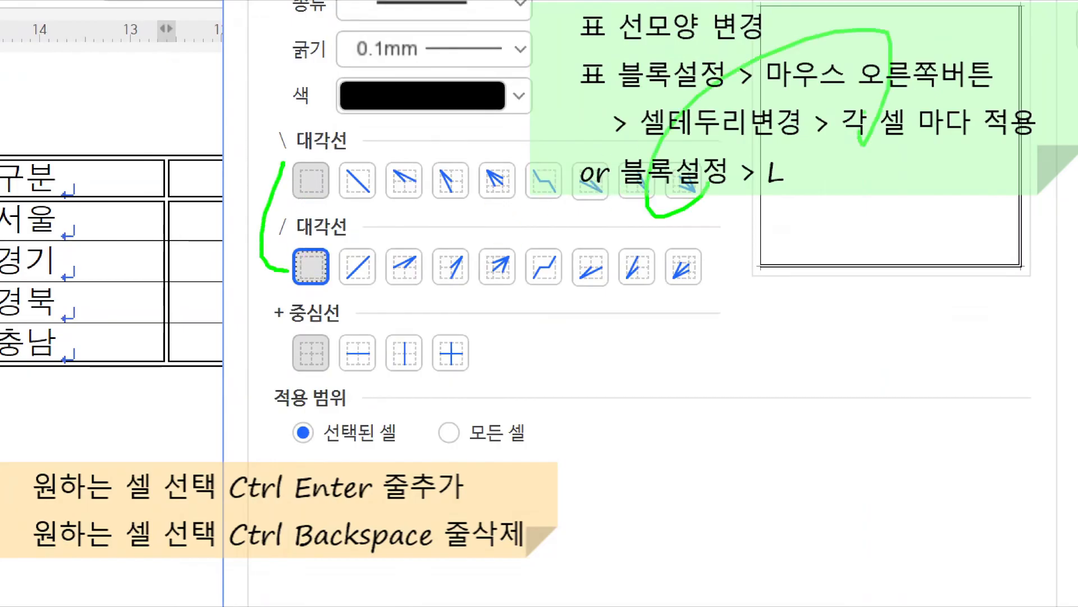
key("Escape")
left_click(758, 74)
left_click(937, 364)
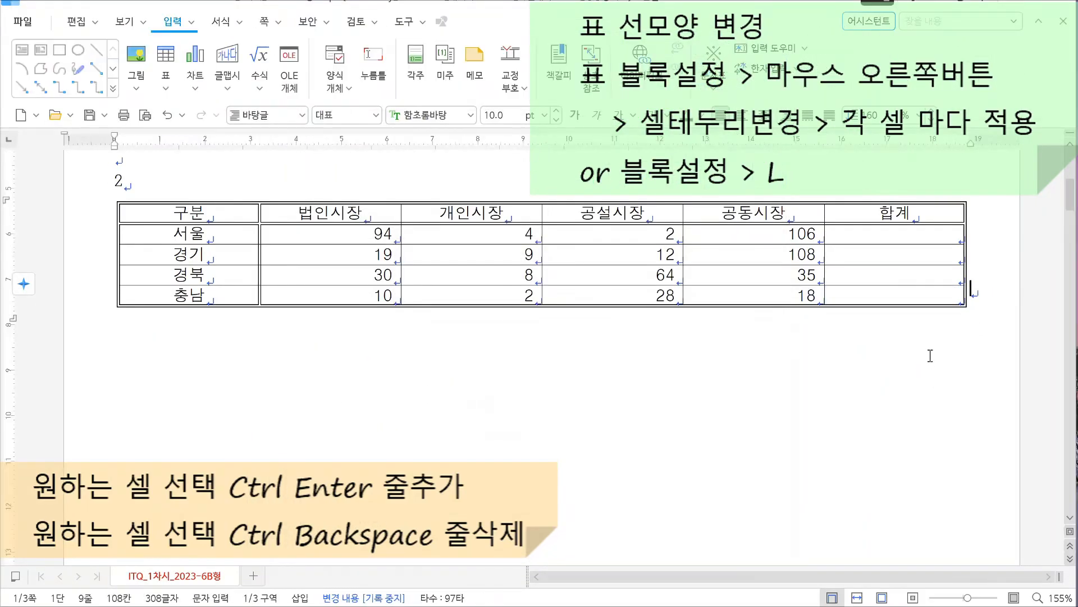
Step: Cross out the empty 합계 cell in the 충남 row with both the \ and / diagonal lines
left_click(900, 301)
key("F5")
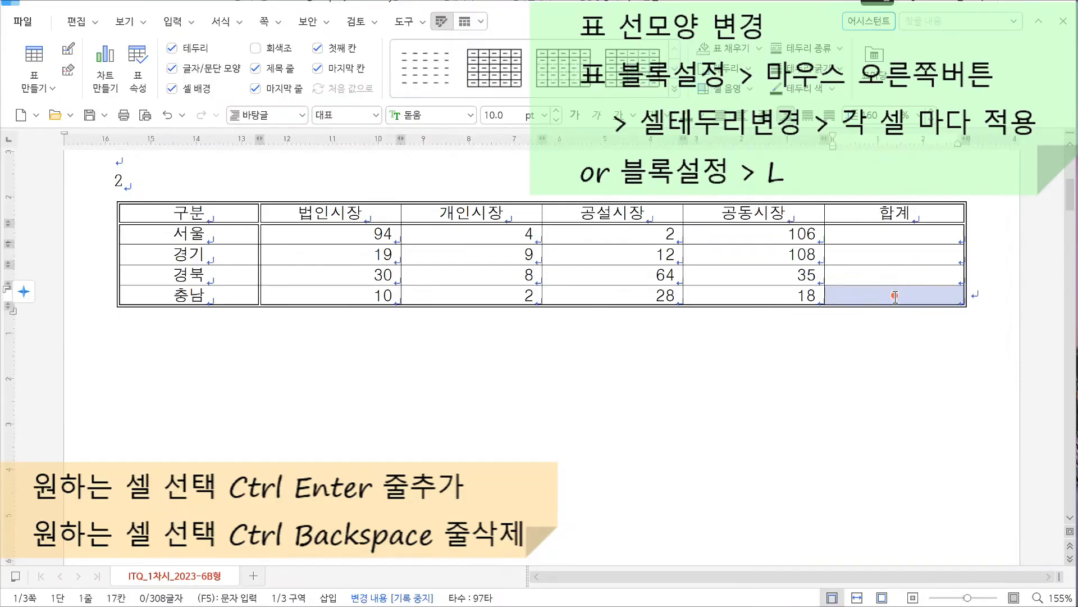
right_click(893, 295)
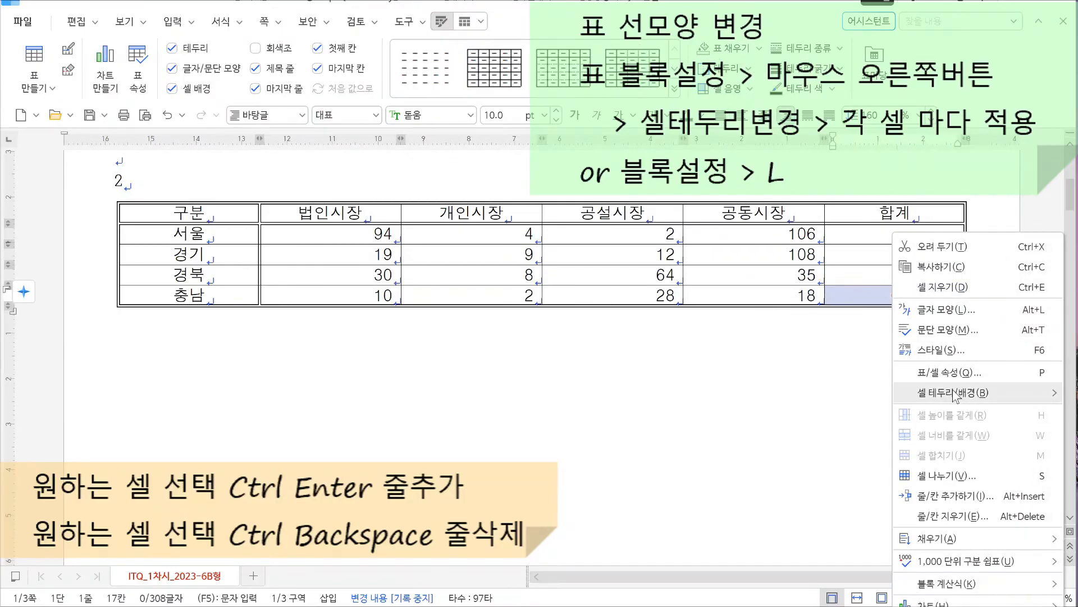
mouse_move(958, 392)
left_click(820, 394)
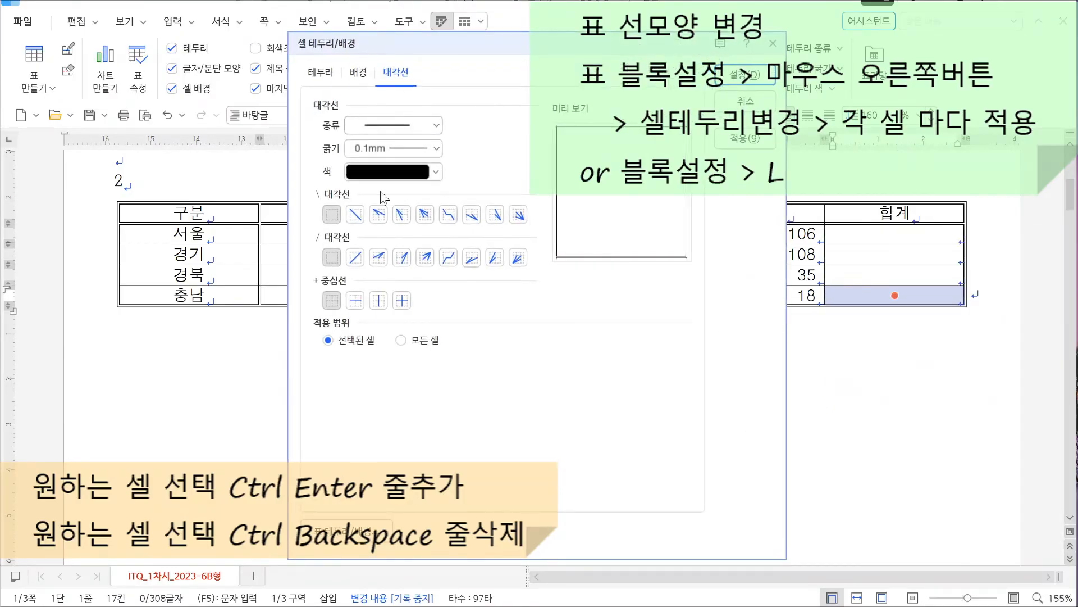
left_click(355, 214)
left_click(355, 257)
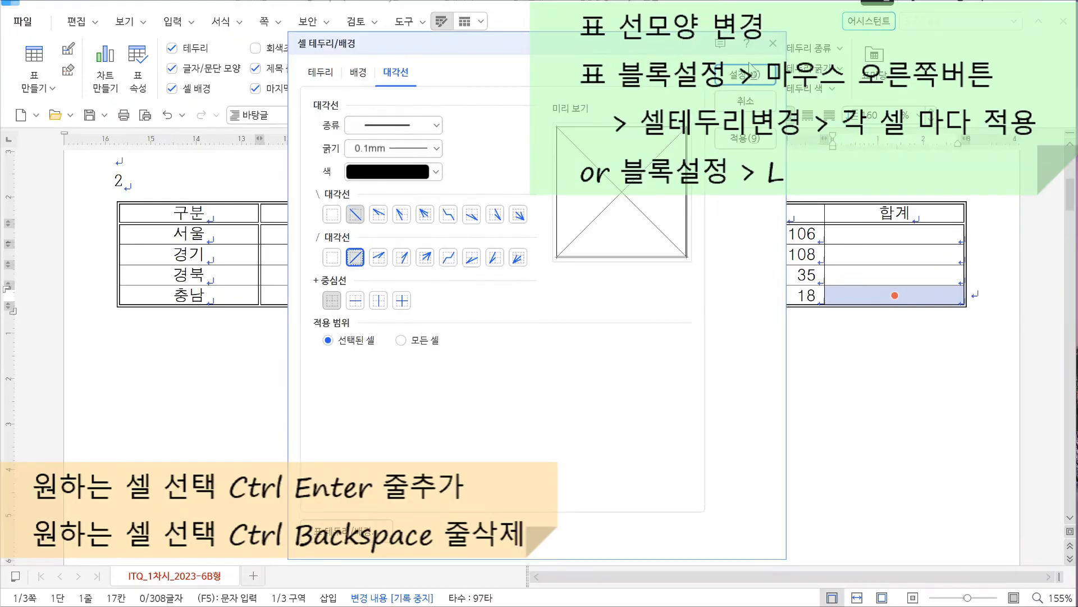
left_click(755, 76)
left_click(629, 344)
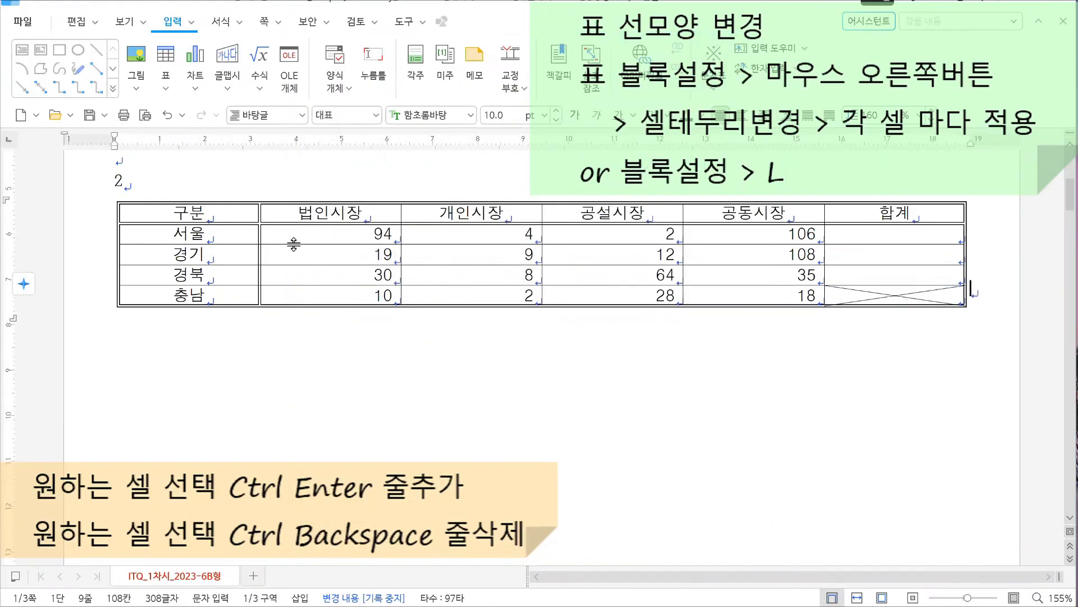
Step: Fill the cells from 구분 through 공동시장, heading row down to the 경북 row, with solid yellow, applied to each cell (각 셀마다 적용)
left_click_drag(193, 211, 721, 283)
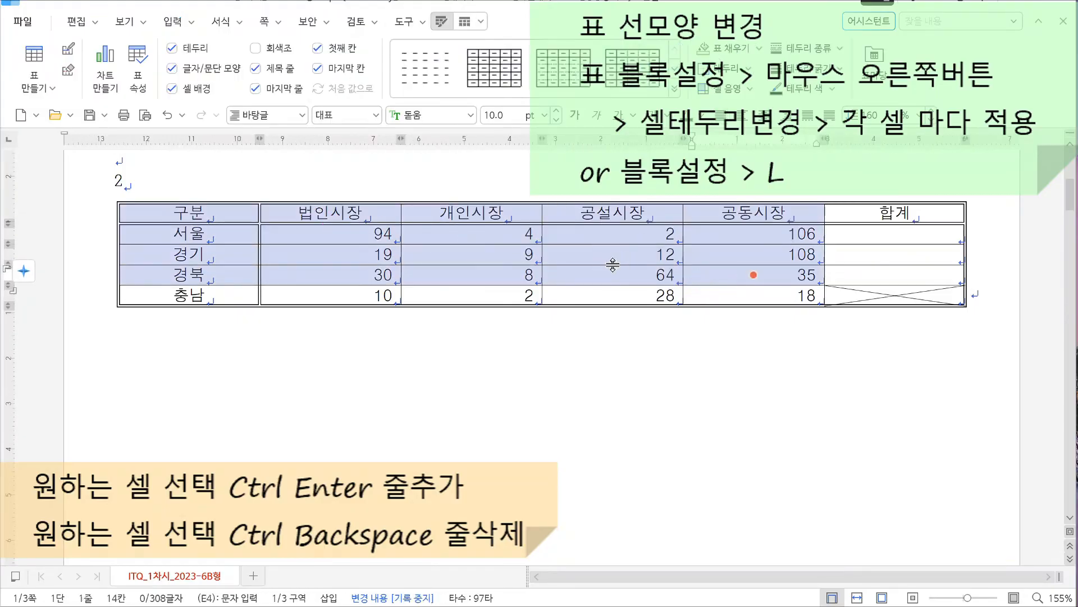
right_click(499, 236)
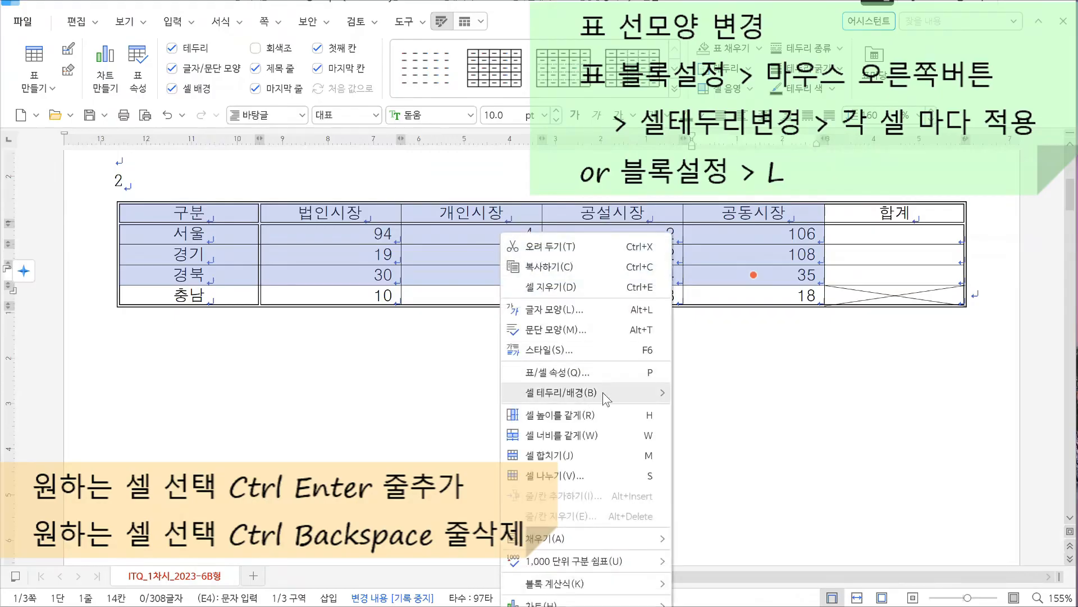
mouse_move(603, 395)
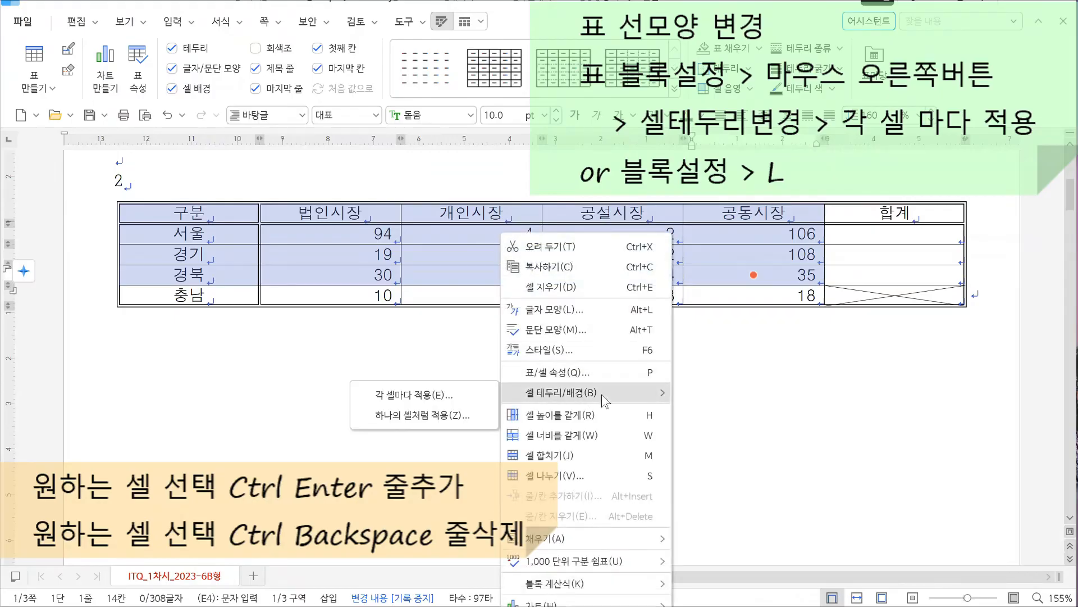
left_click(442, 400)
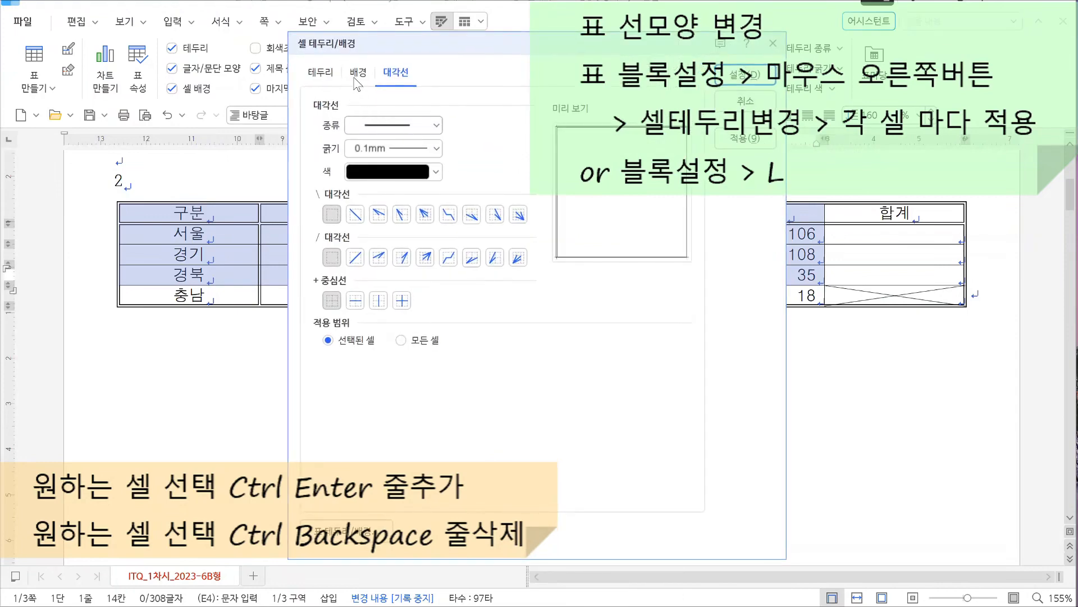
left_click(357, 73)
mouse_move(367, 58)
left_mouse_down()
mouse_move(357, 90)
mouse_move(366, 34)
left_mouse_up()
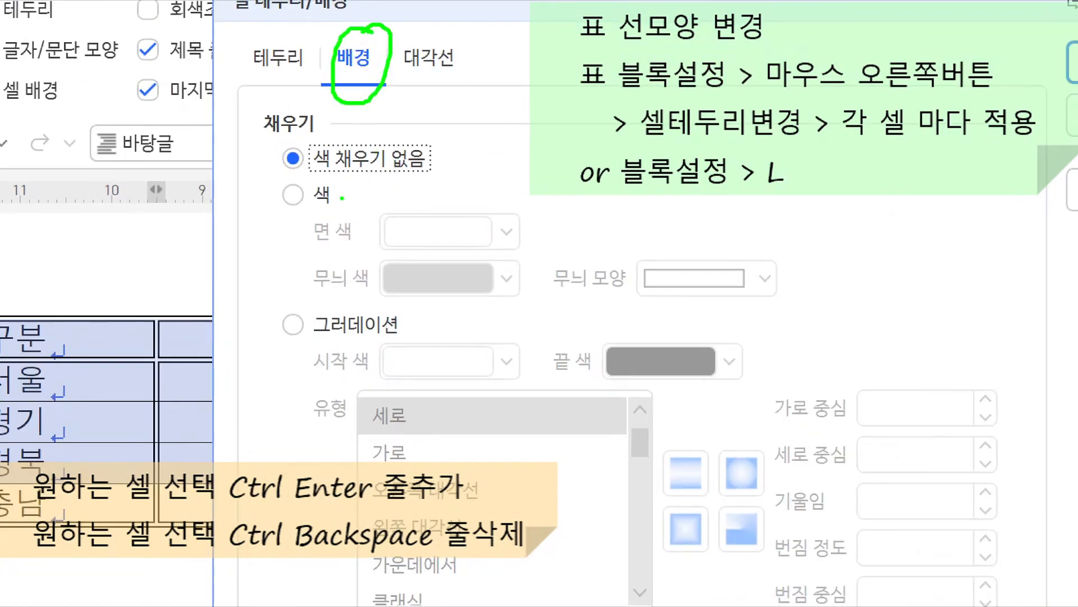
left_click_drag(266, 221, 369, 221)
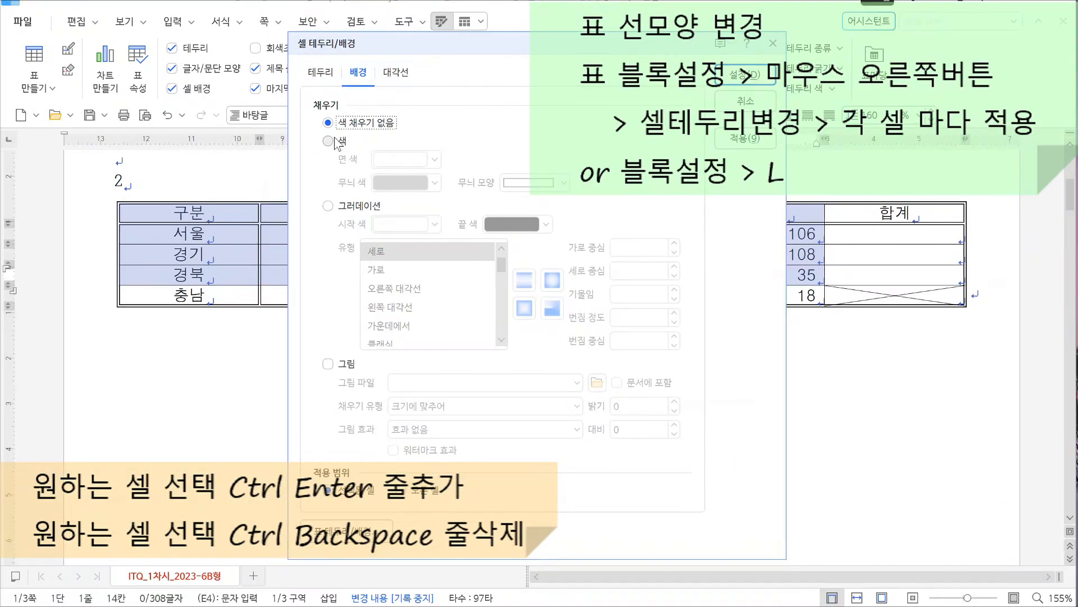
left_click(293, 194)
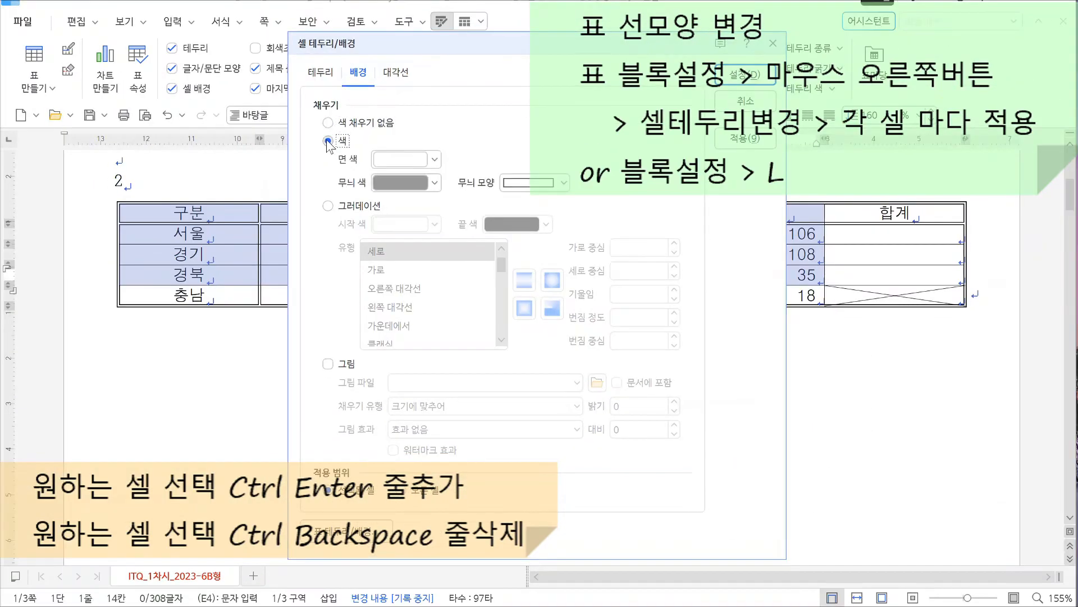
left_click(434, 159)
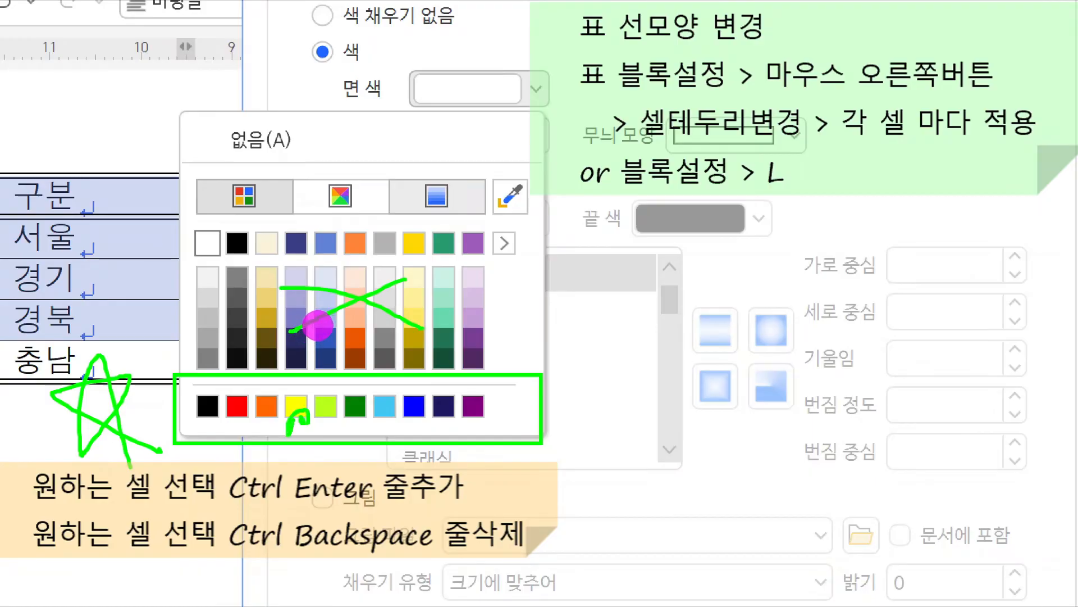
key("Escape")
left_click(435, 159)
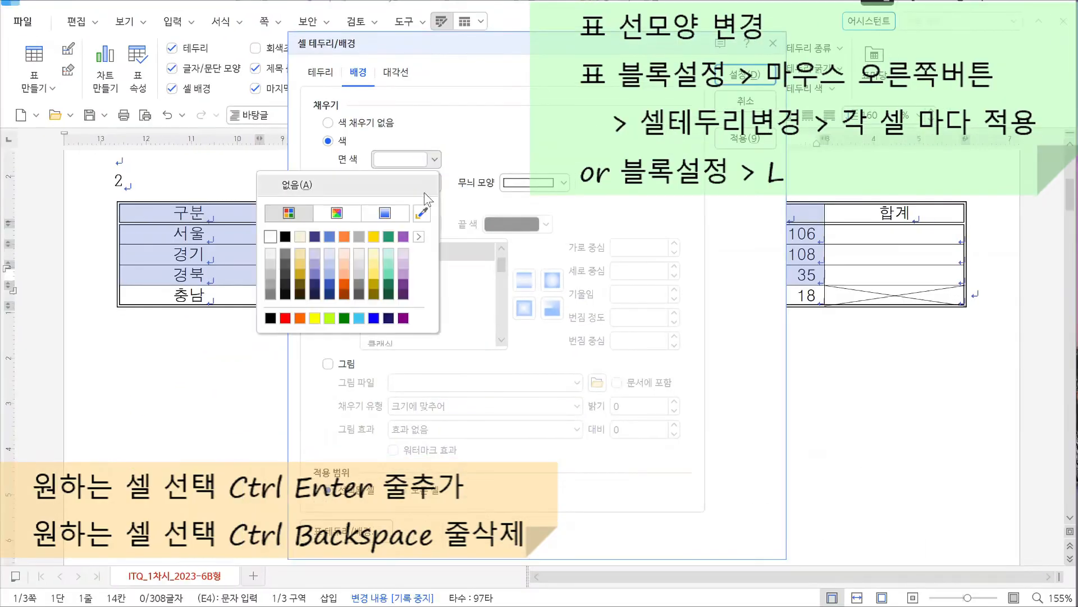
left_click(321, 318)
left_click(750, 81)
left_click(742, 380)
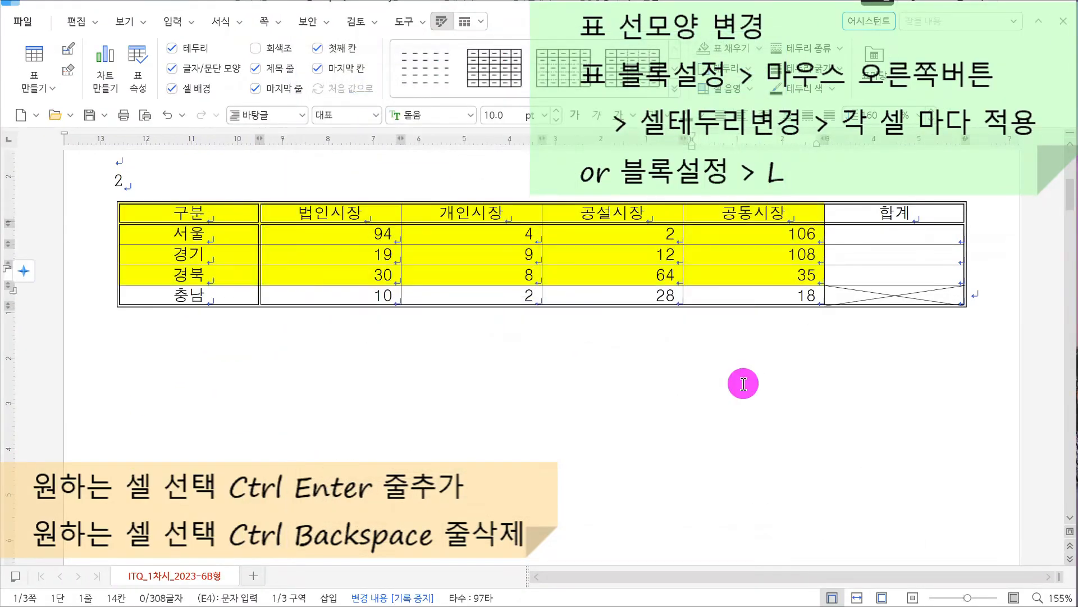
Step: Fill the whole 합계 column, from the heading down to the 충남 row, with a light purple face color
left_click_drag(882, 215, 886, 286)
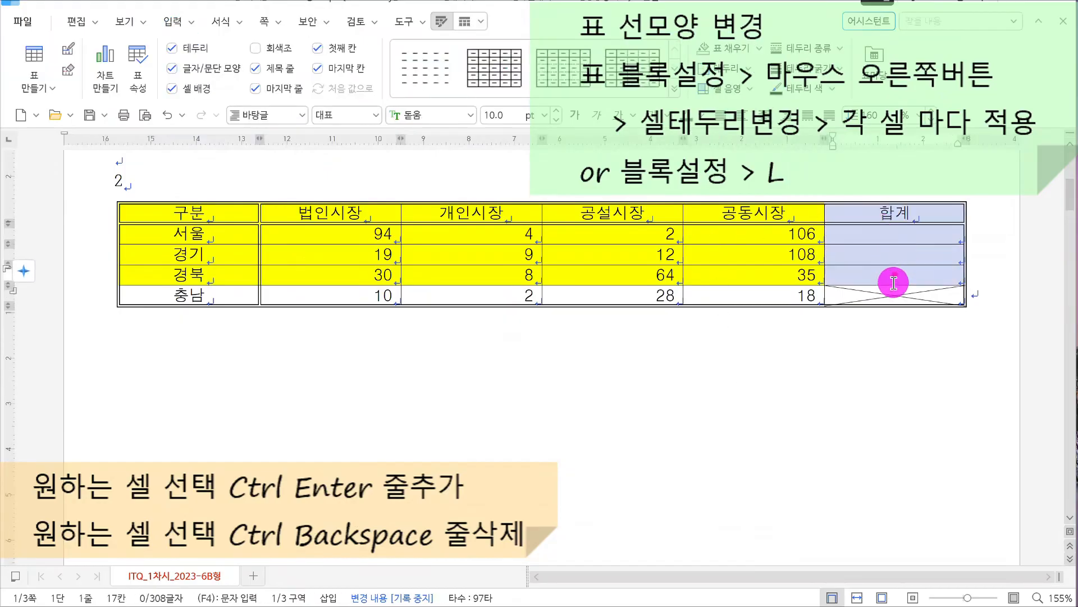
key("l")
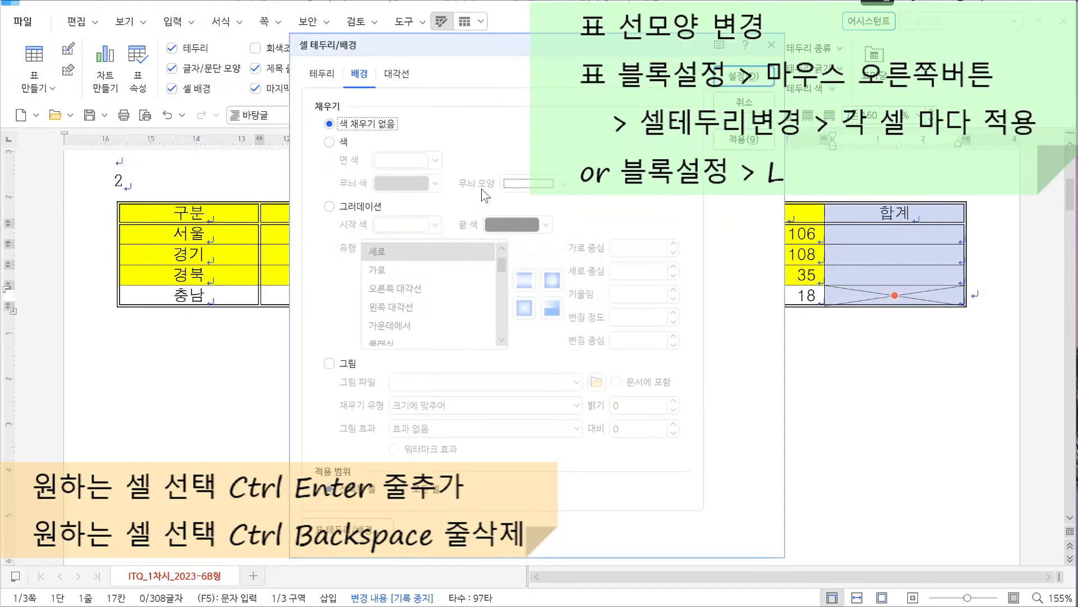
left_click(328, 140)
left_click(414, 159)
left_click(403, 254)
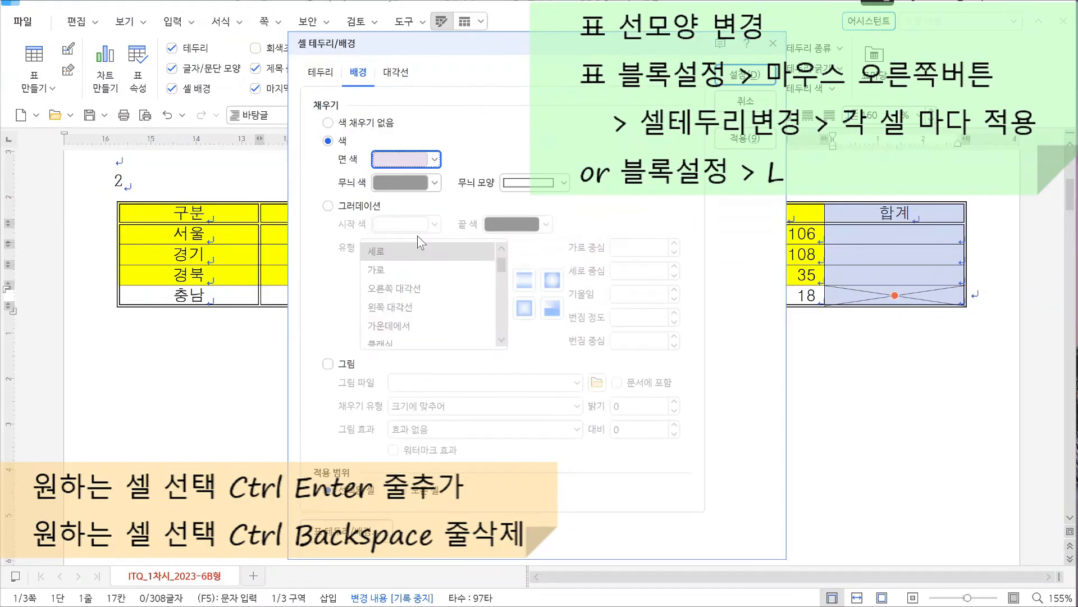
left_click(743, 76)
key("Escape")
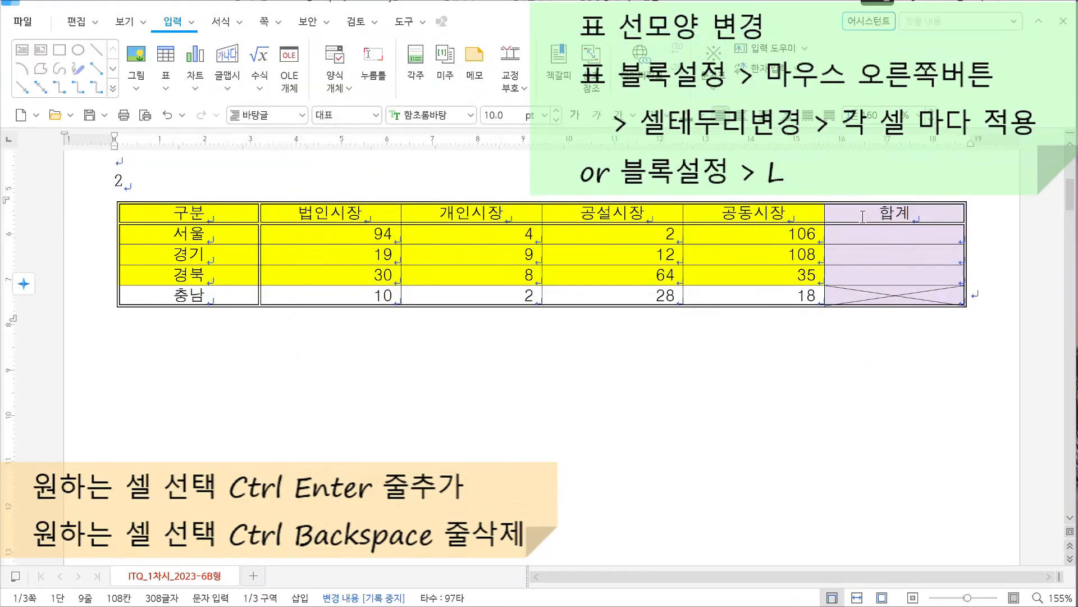
Step: Remove the fill from the whole 합계 column by setting its background to no color (색 채우기 없음)
left_click_drag(863, 217, 877, 292)
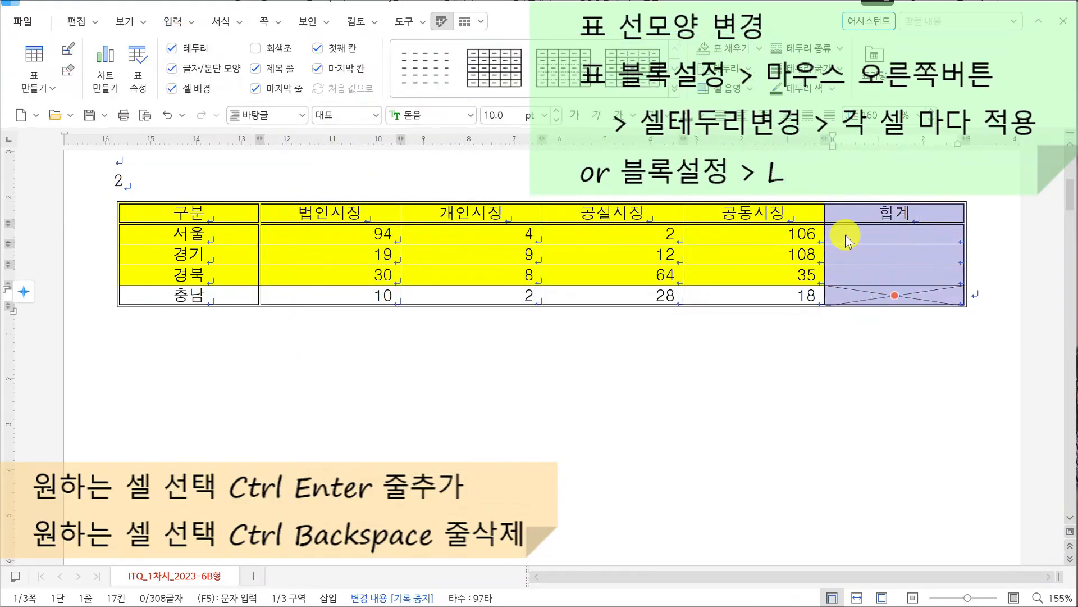
right_click(848, 240)
mouse_move(897, 396)
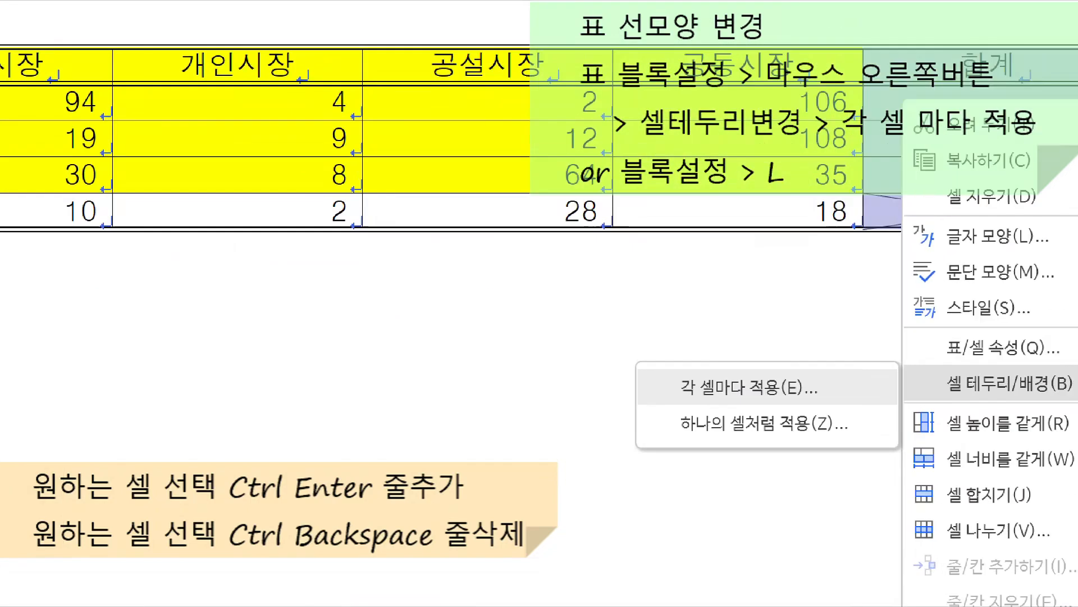
left_click(770, 402)
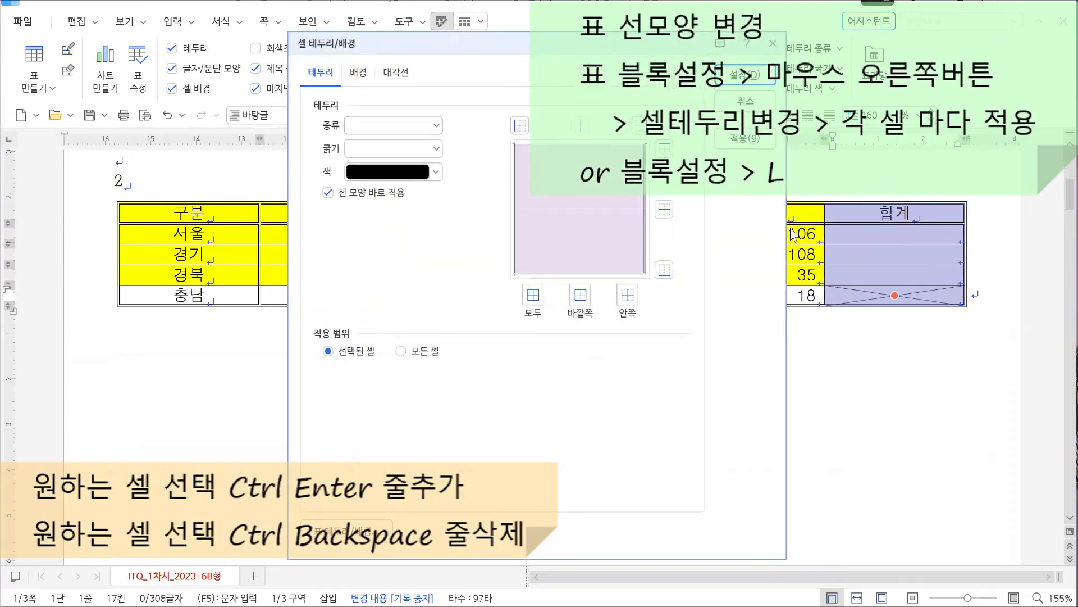
left_click(358, 72)
left_click(349, 122)
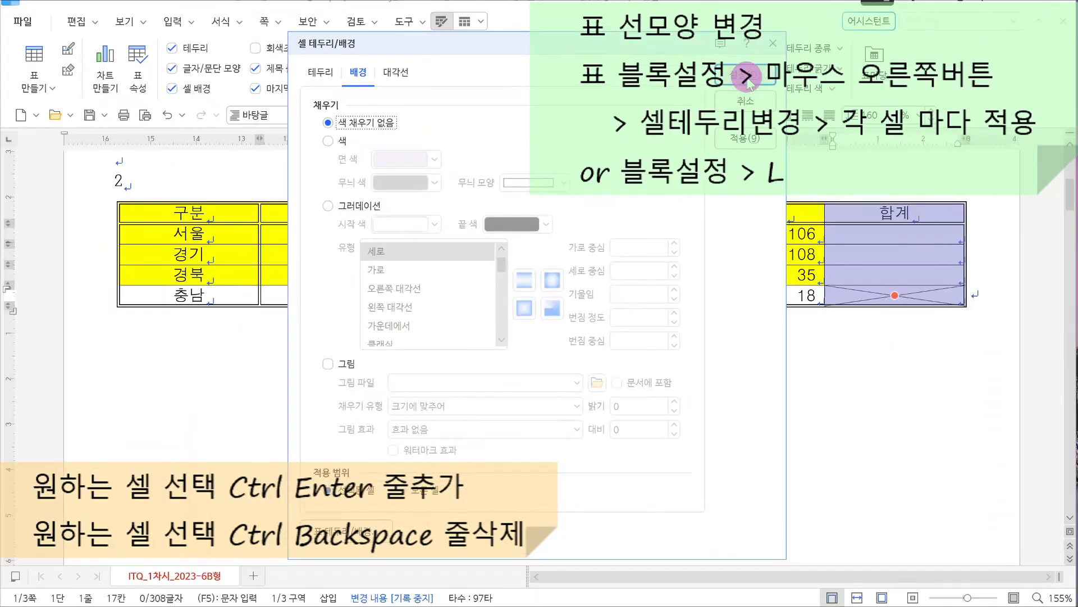
left_click(746, 77)
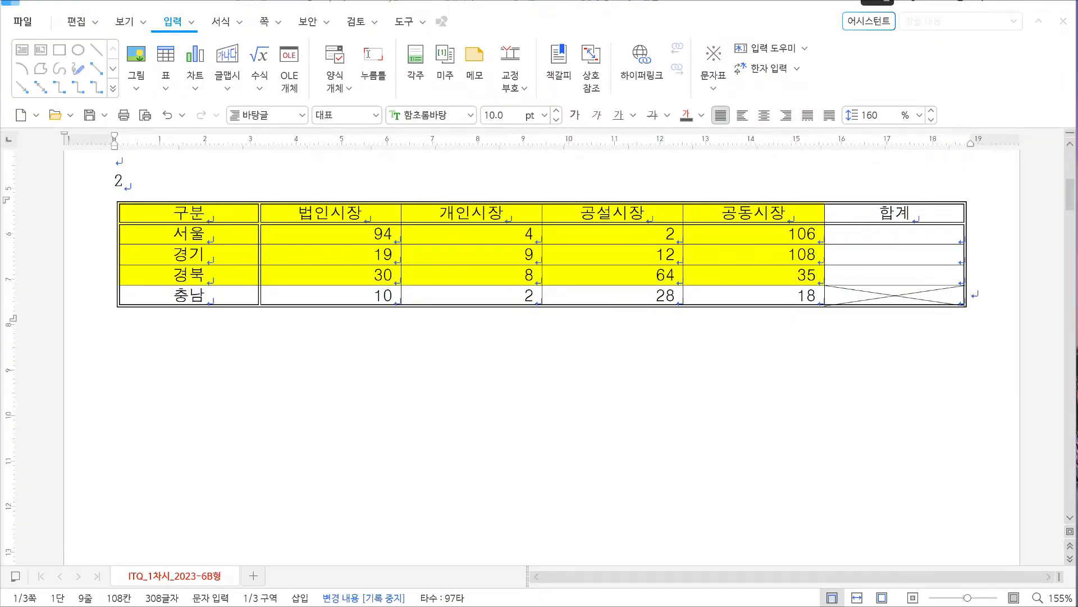
left_click_drag(1077, 348, 326, 29)
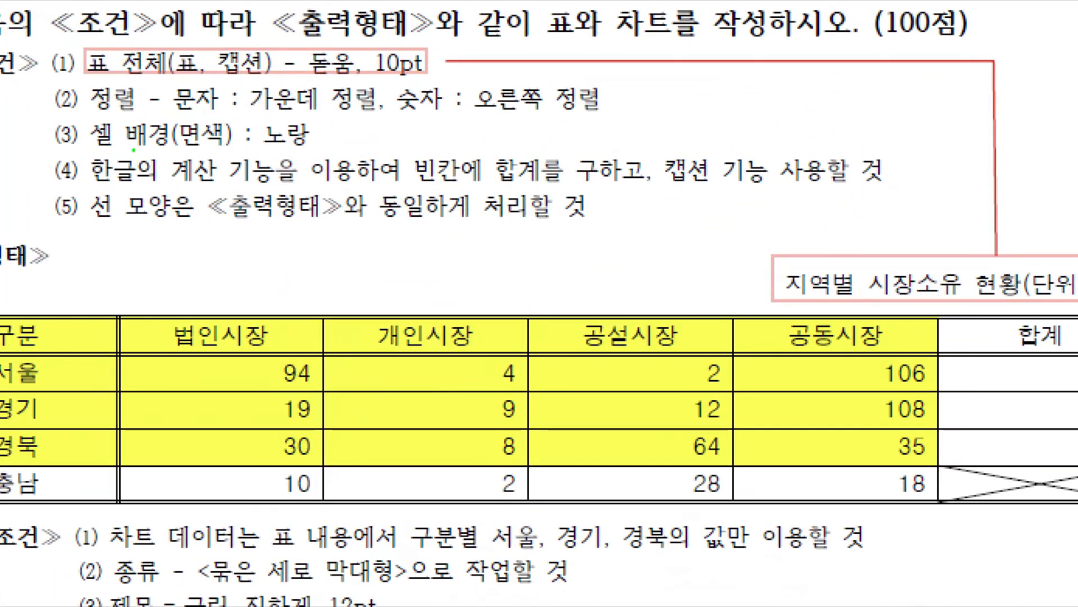
mouse_move(152, 148)
left_mouse_down()
mouse_move(294, 153)
mouse_move(160, 158)
left_mouse_up()
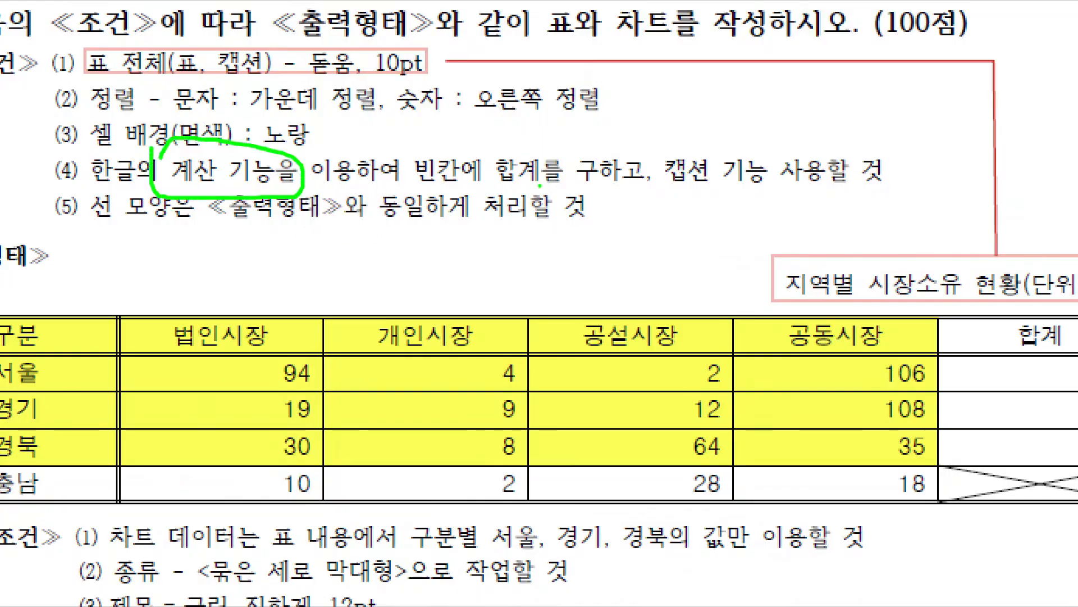
left_click_drag(539, 185, 713, 189)
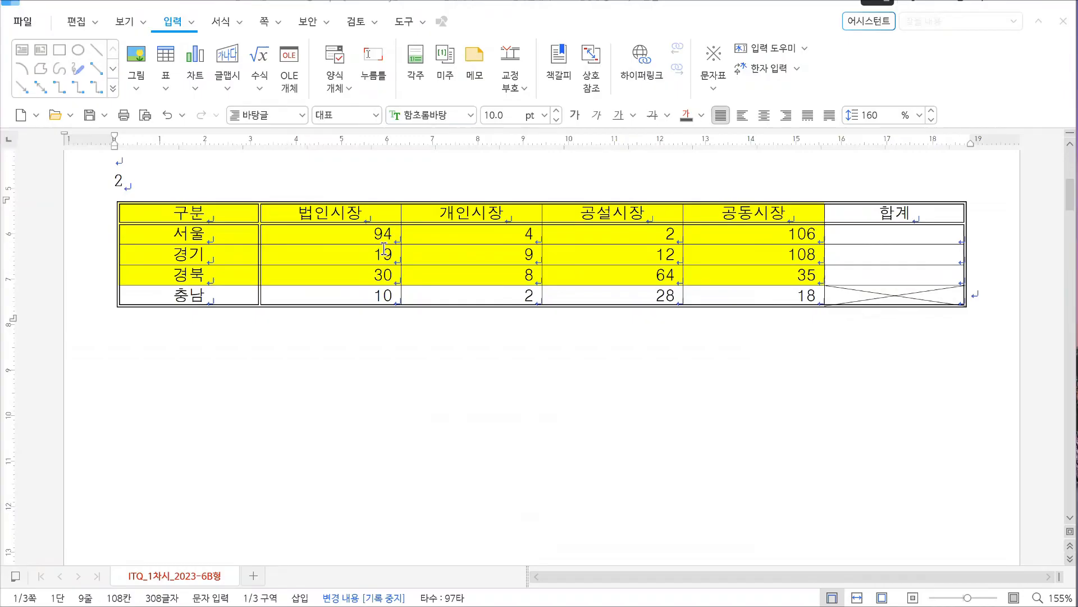
Step: Calculate the 합계 values for the 서울, 경기 and 경북 rows with the block sum (블록 합계) of the four market columns
left_click_drag(334, 236, 895, 274)
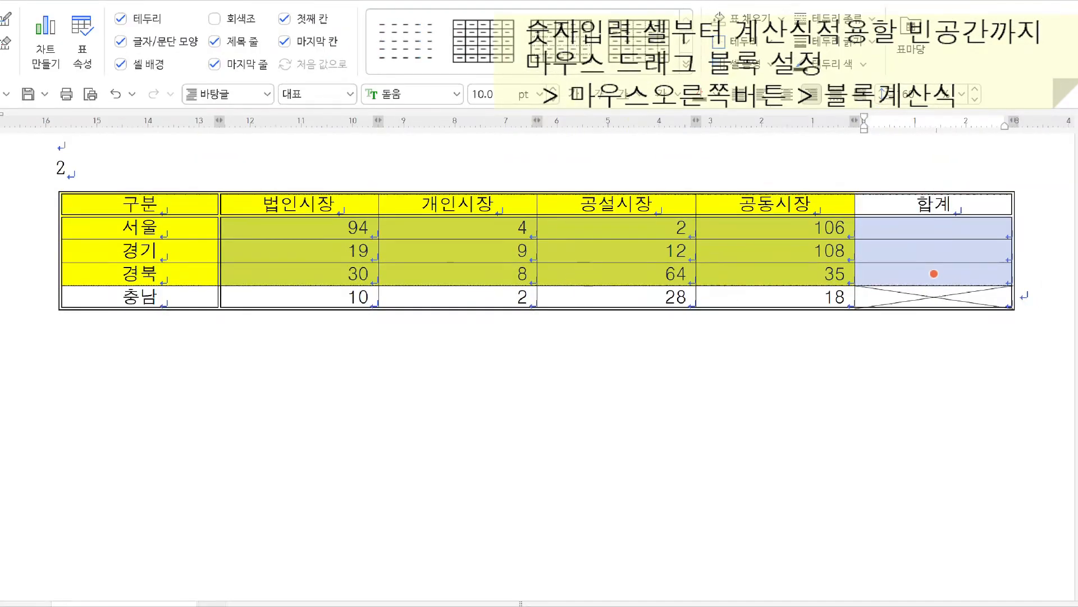
mouse_move(232, 220)
left_mouse_down()
mouse_move(626, 277)
mouse_move(967, 288)
mouse_move(934, 273)
left_mouse_up()
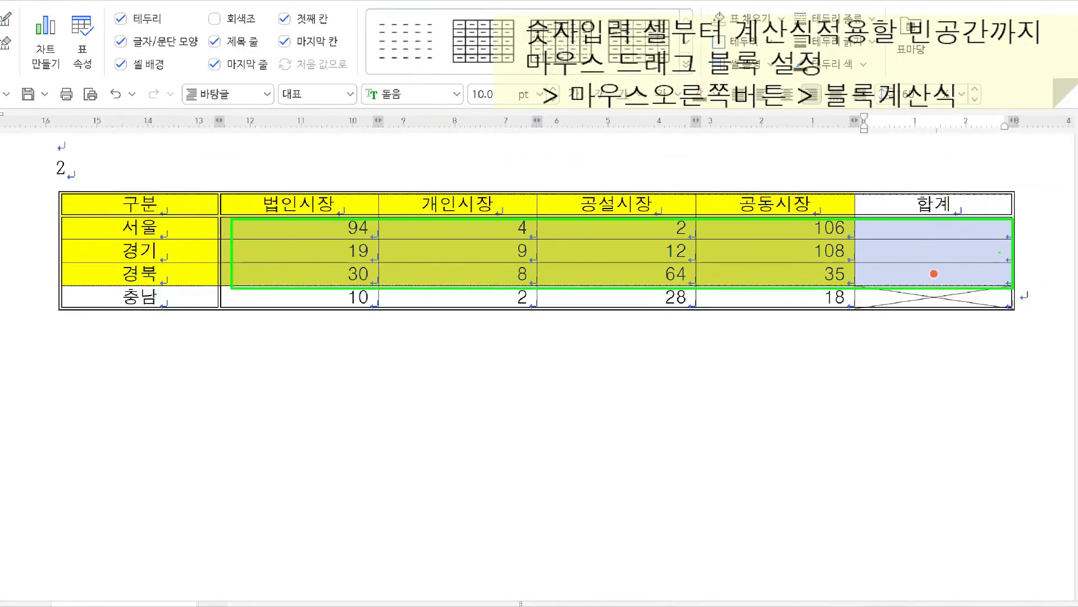
left_click_drag(1001, 259, 1036, 255)
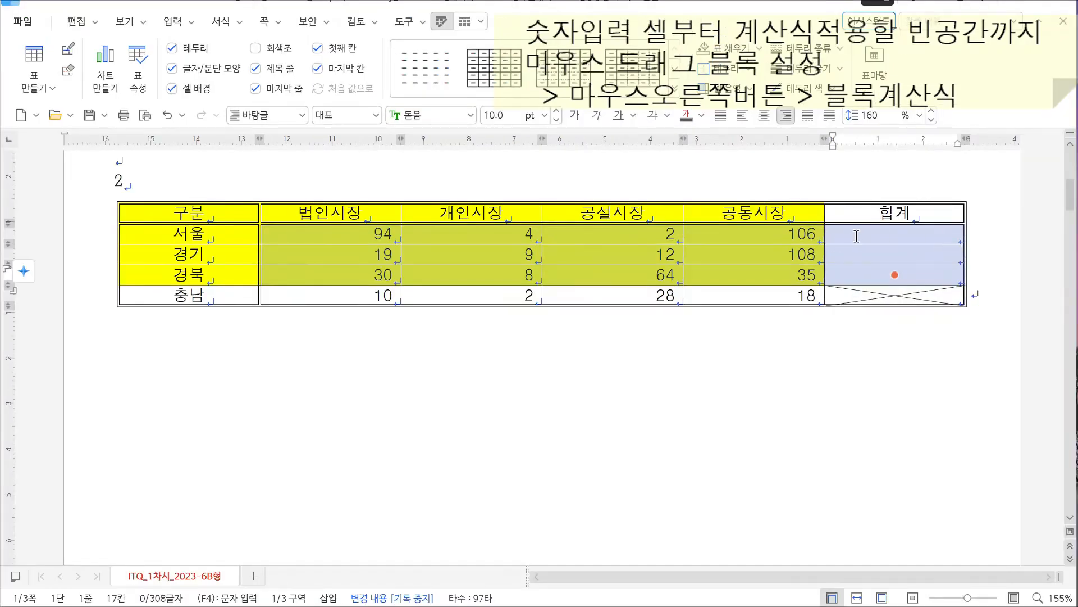
right_click(856, 236)
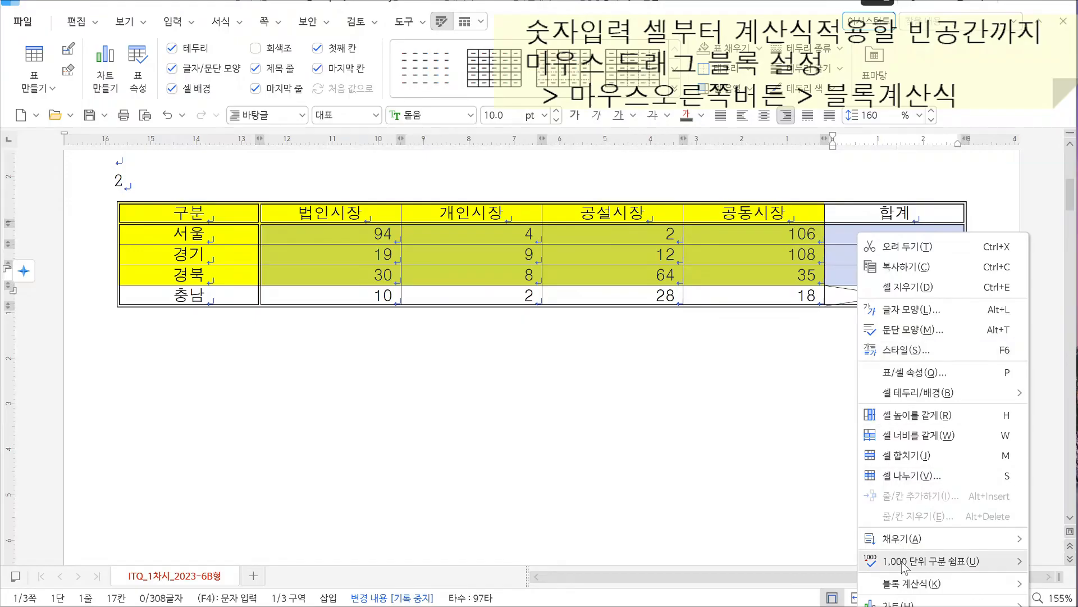
left_click(902, 587)
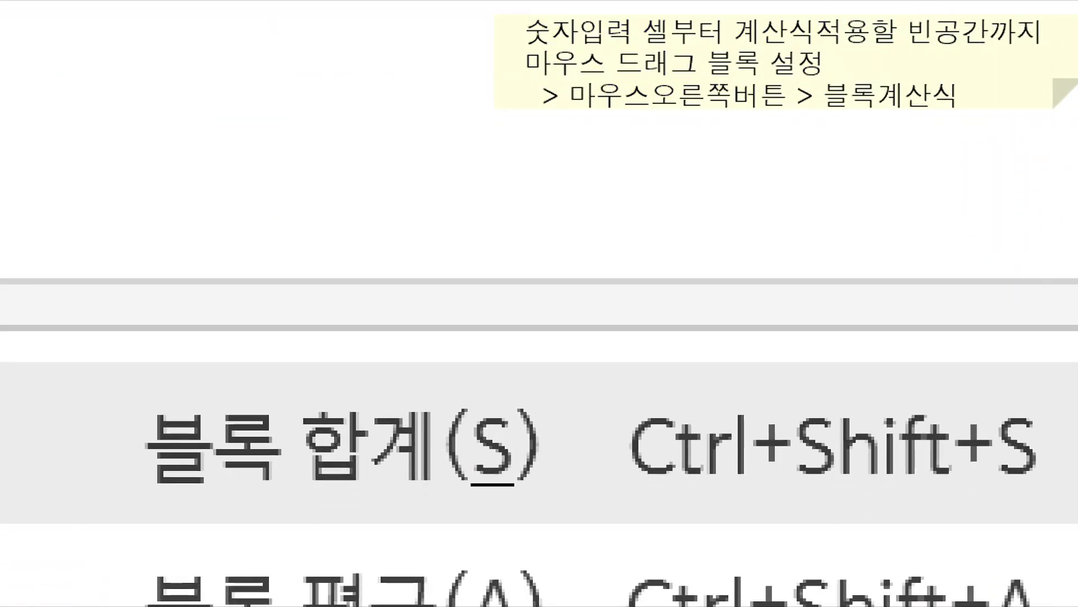
key("Escape")
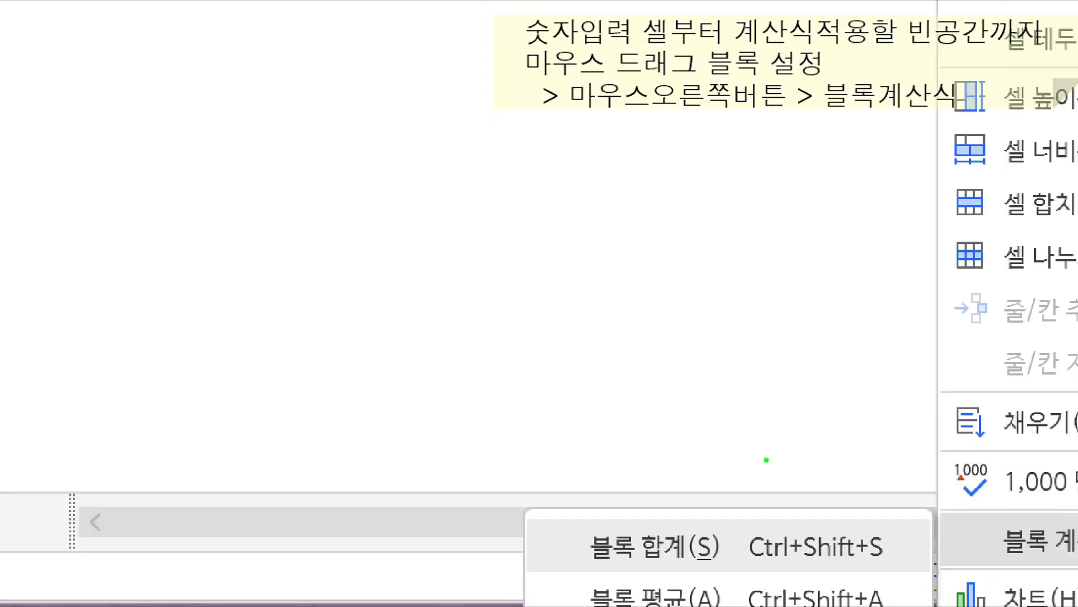
scroll(829, 326, "up", 3)
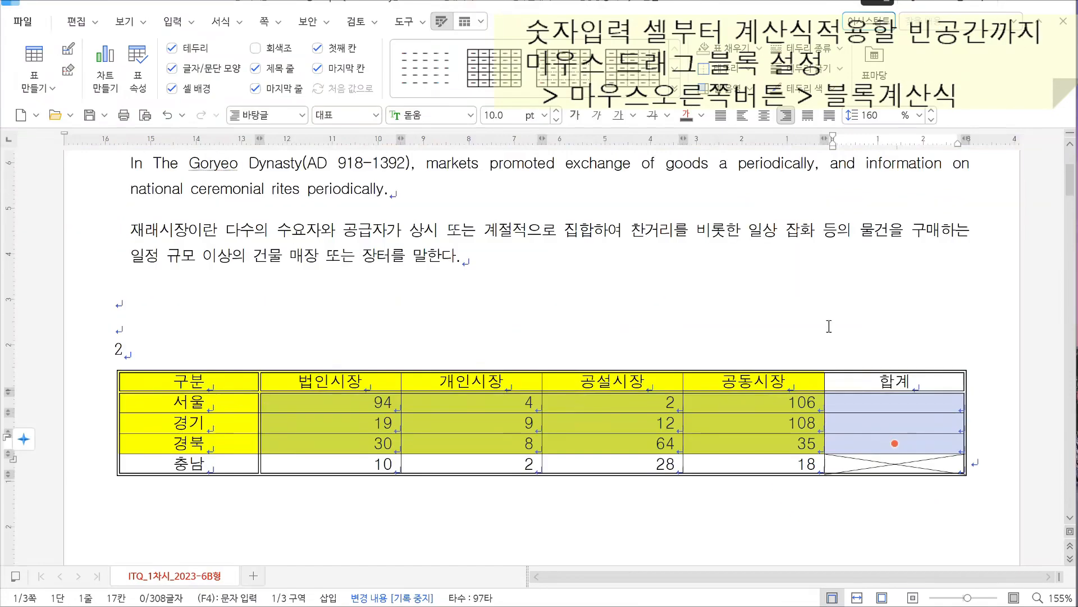
right_click(833, 402)
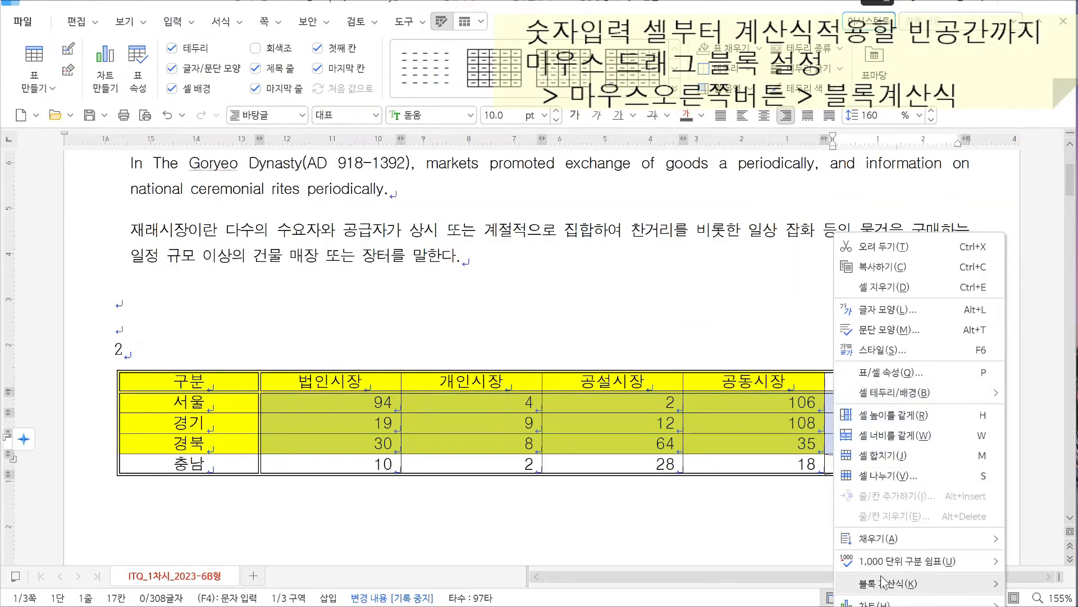
mouse_move(868, 579)
left_click(731, 585)
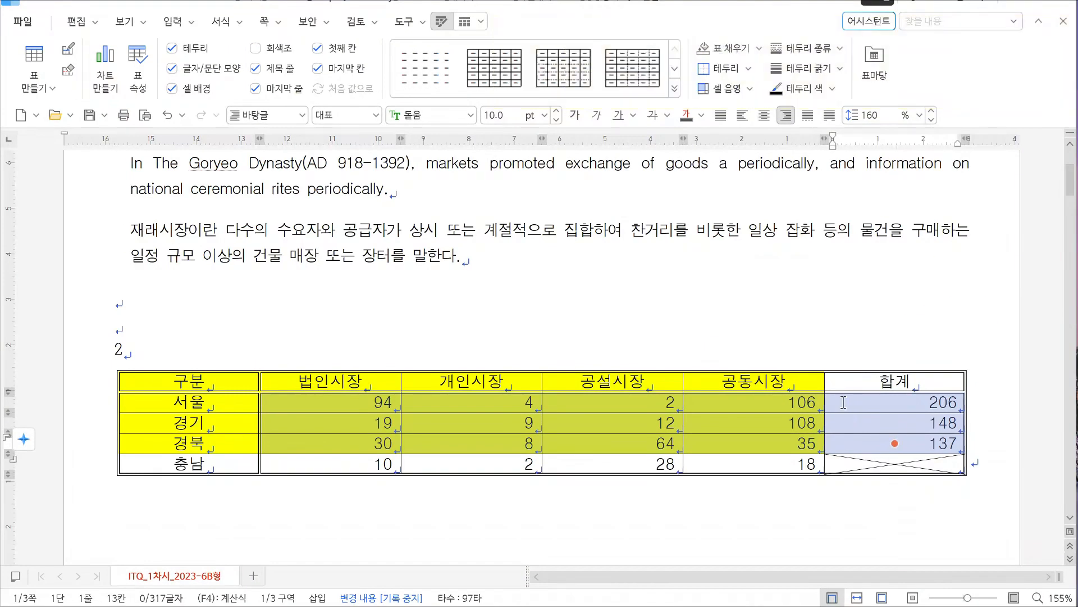
scroll(828, 373, "down", 4)
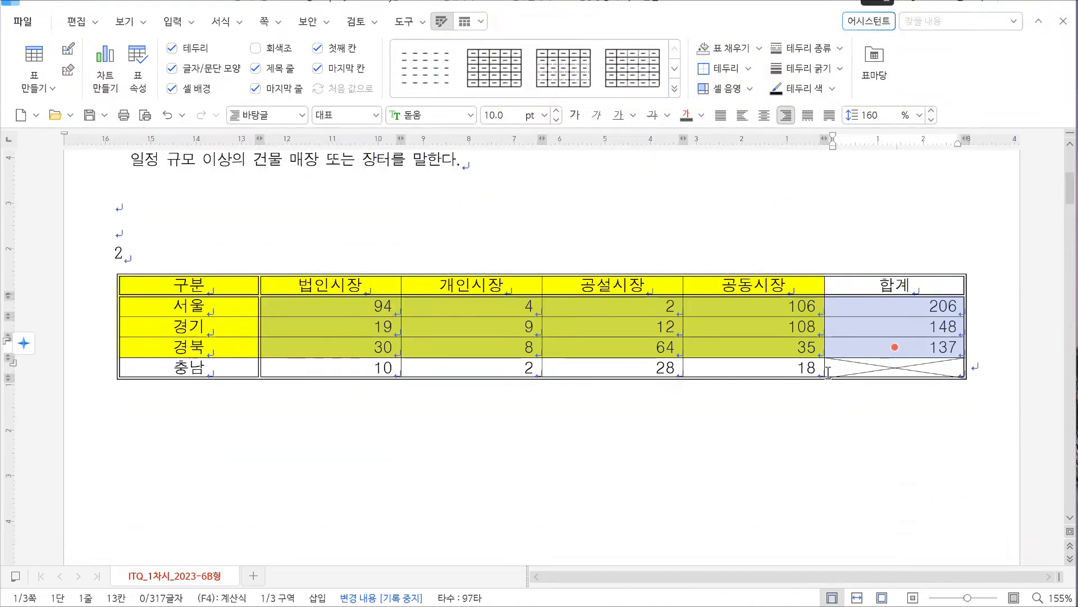
scroll(828, 373, "down", 3)
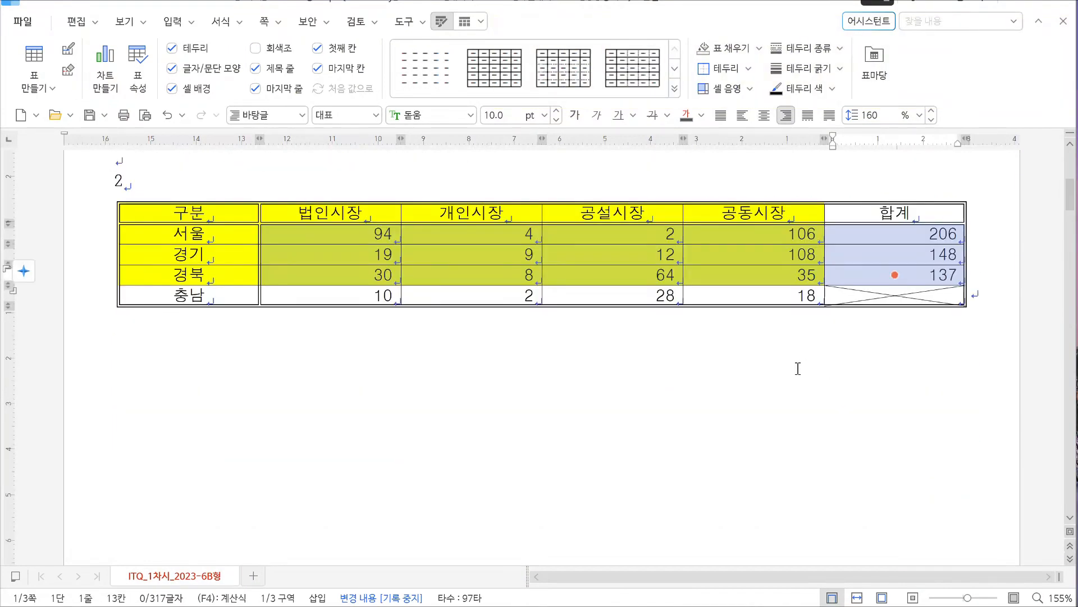
left_click(767, 380)
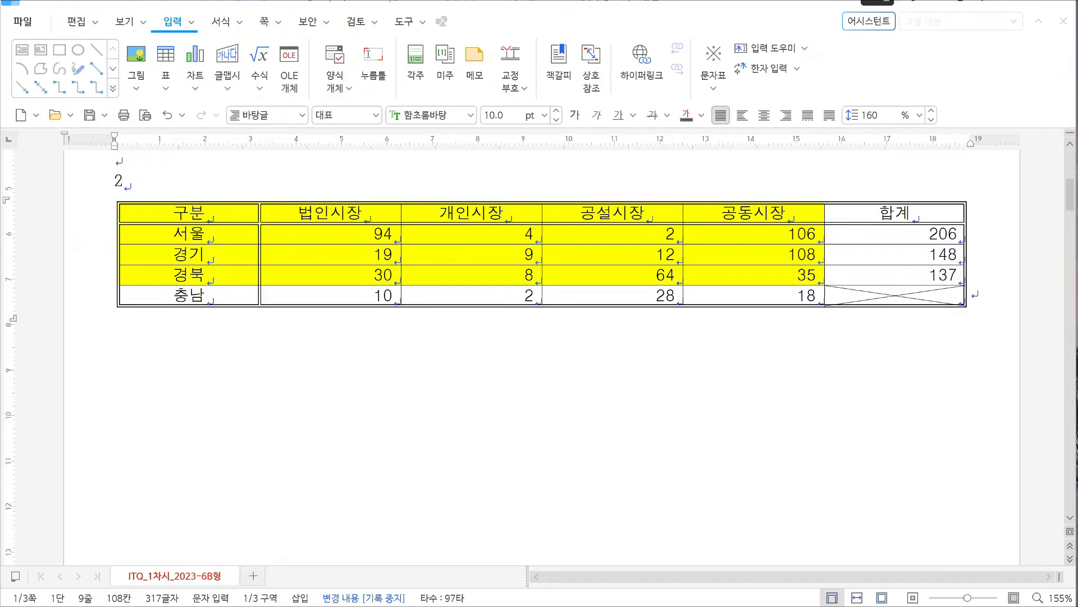
Step: Select the whole question 2 table and insert a caption for it (캡션 넣기)
left_click_drag(1075, 96, 402, 85)
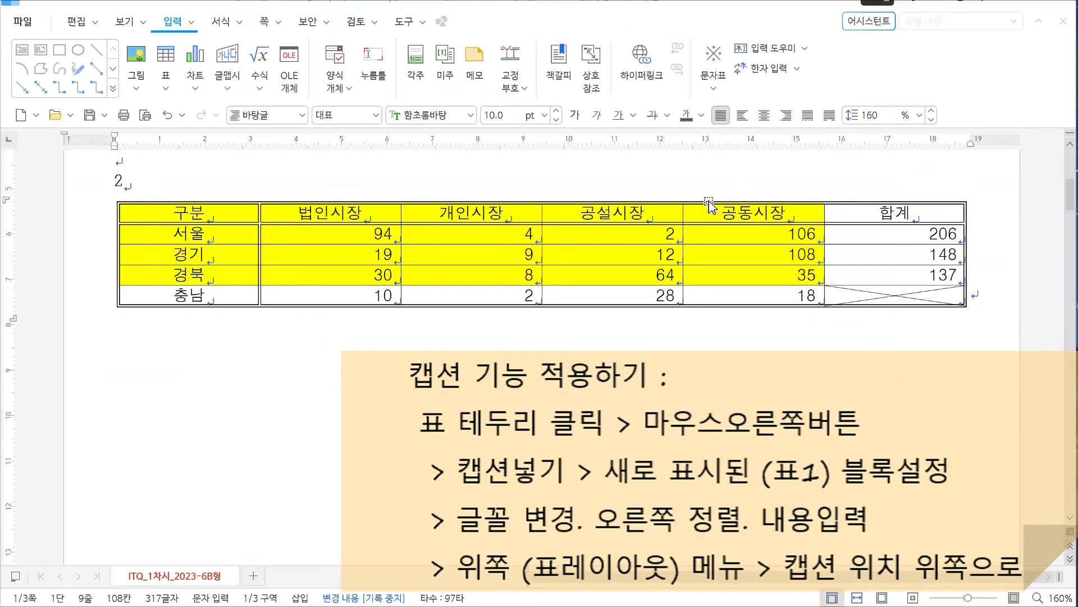
scroll(709, 205, "up", 1)
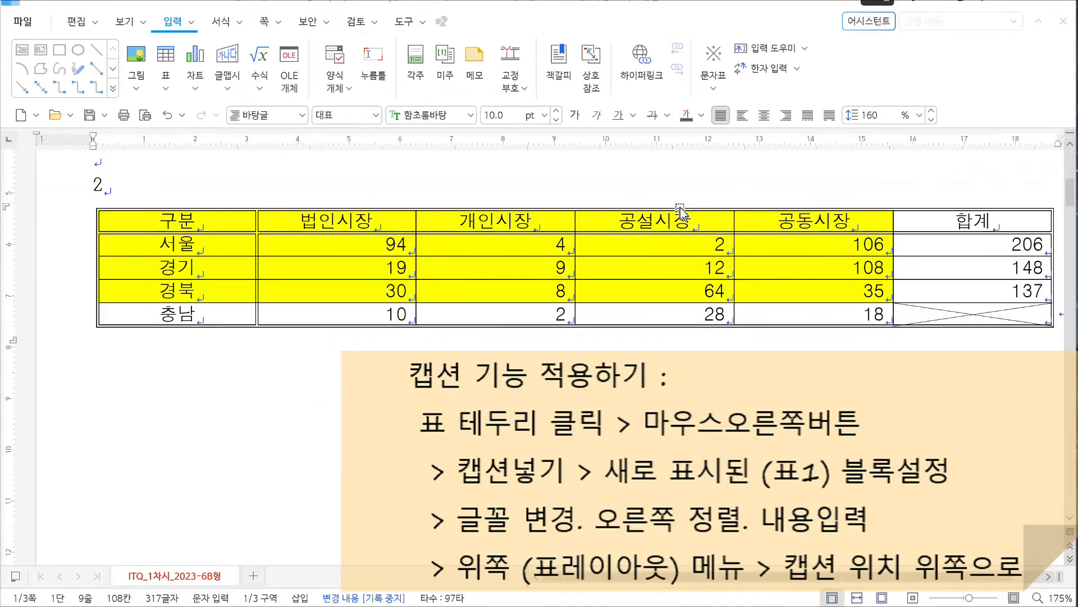
left_click(681, 212)
right_click(682, 211)
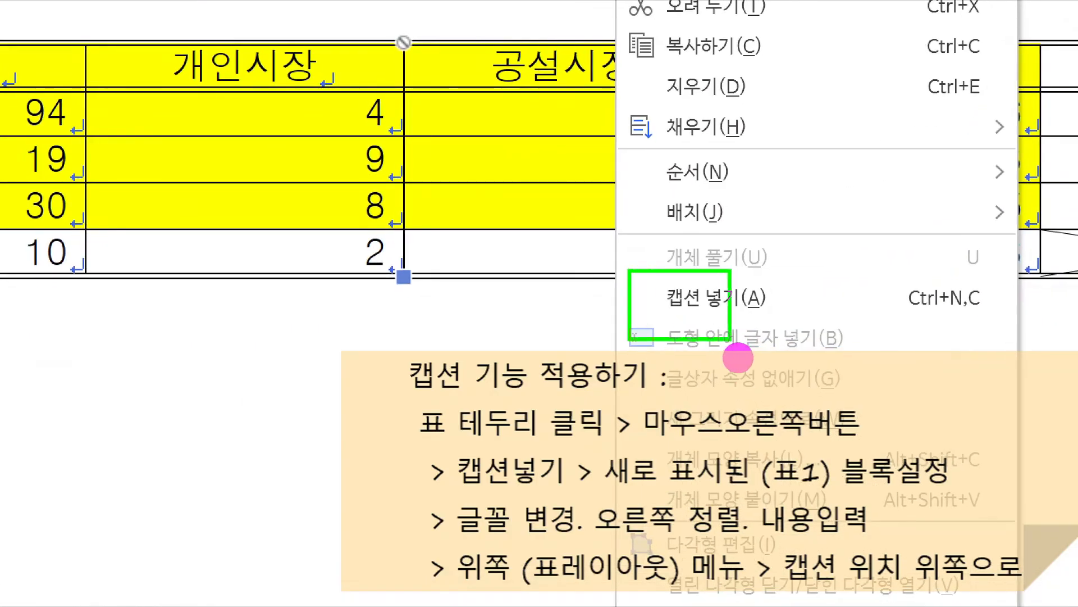
left_click_drag(738, 358, 777, 351)
left_click_drag(689, 329, 661, 323)
key("Escape")
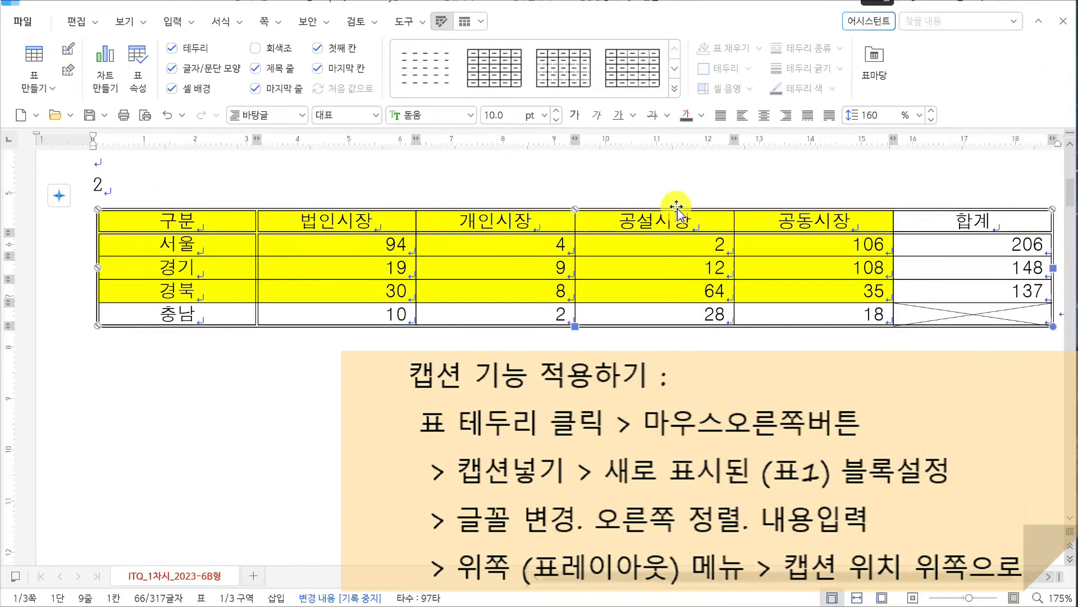
right_click(677, 210)
left_click(707, 337)
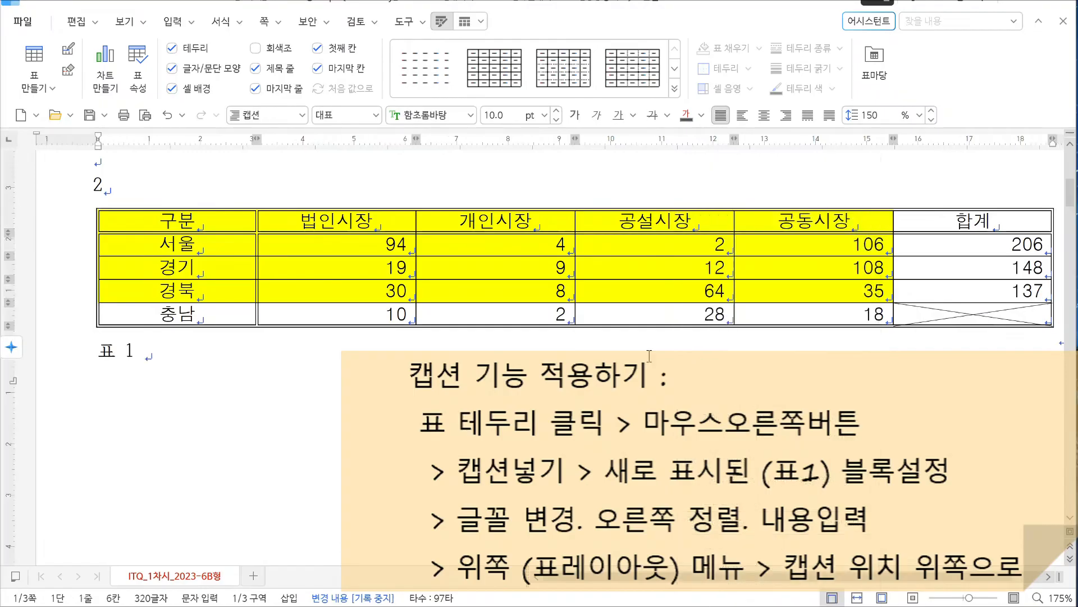
Step: Set the default 표 1 caption text to the 돋움 font and align it to the right
key("ctrl+1")
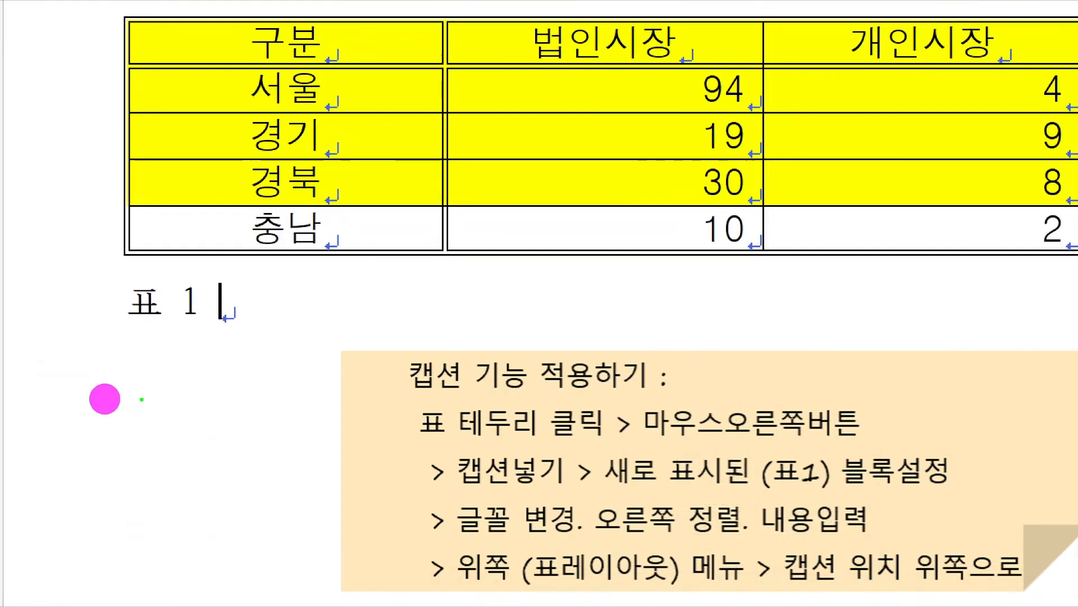
mouse_move(158, 366)
left_mouse_down()
mouse_move(122, 373)
mouse_move(149, 383)
mouse_move(168, 347)
mouse_move(36, 354)
left_mouse_up()
key("Escape")
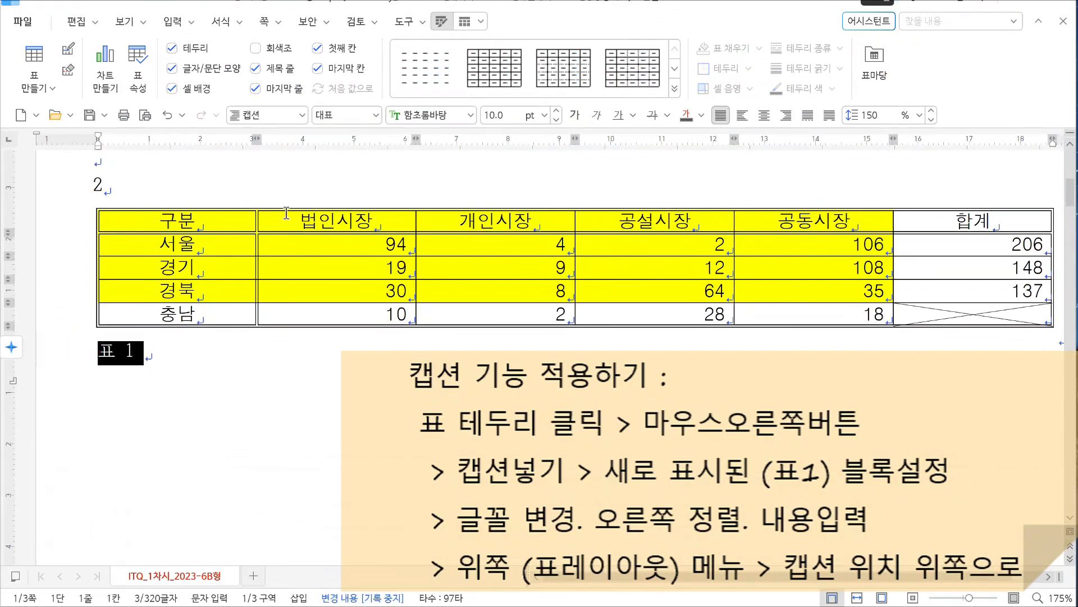
left_click(470, 115)
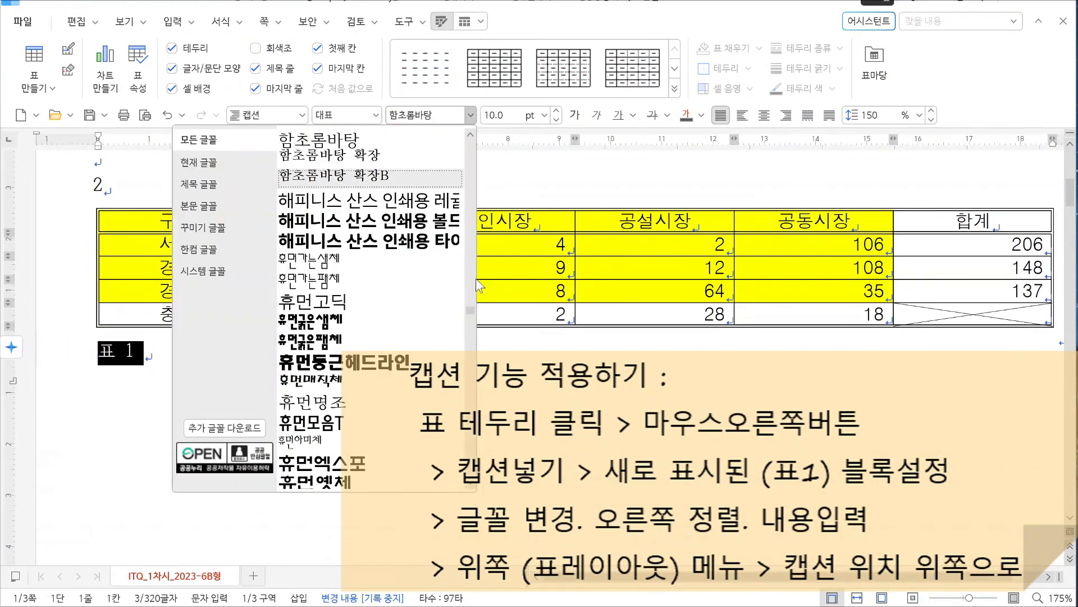
left_click_drag(465, 311, 469, 110)
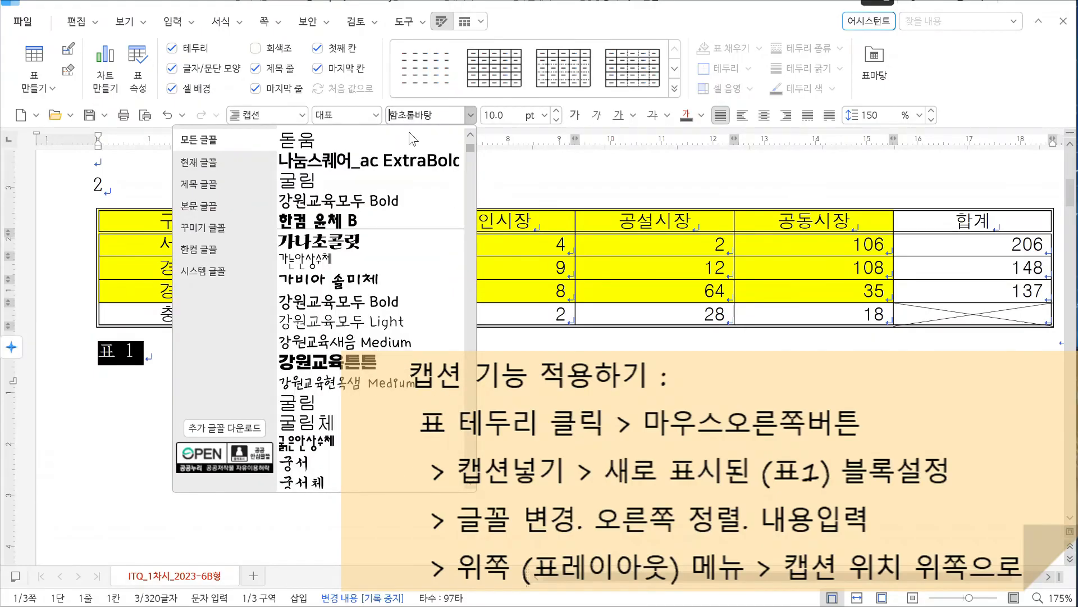
left_click(315, 145)
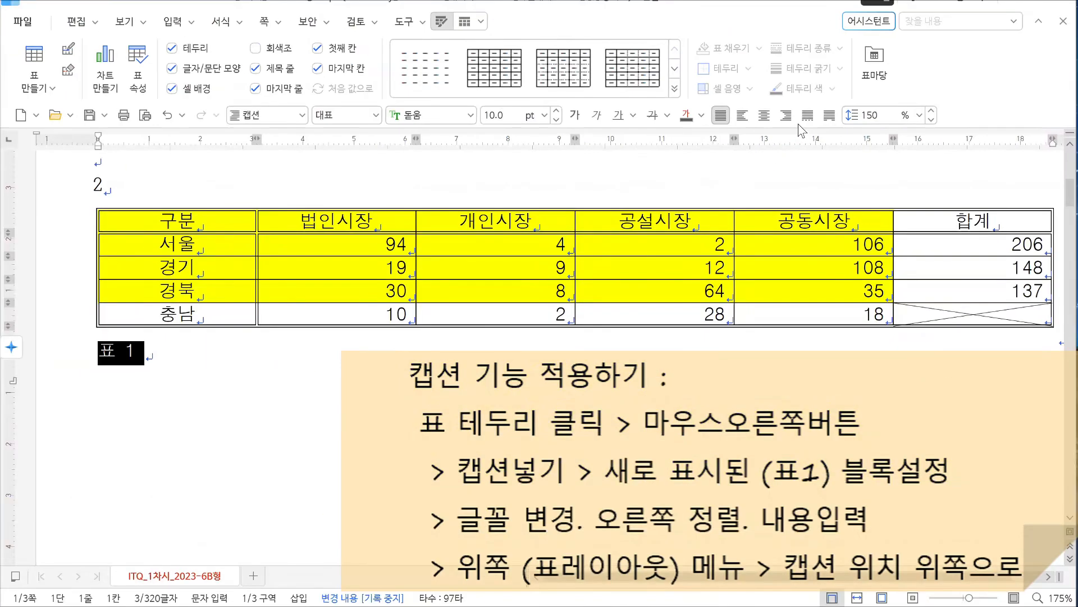
left_click(784, 107)
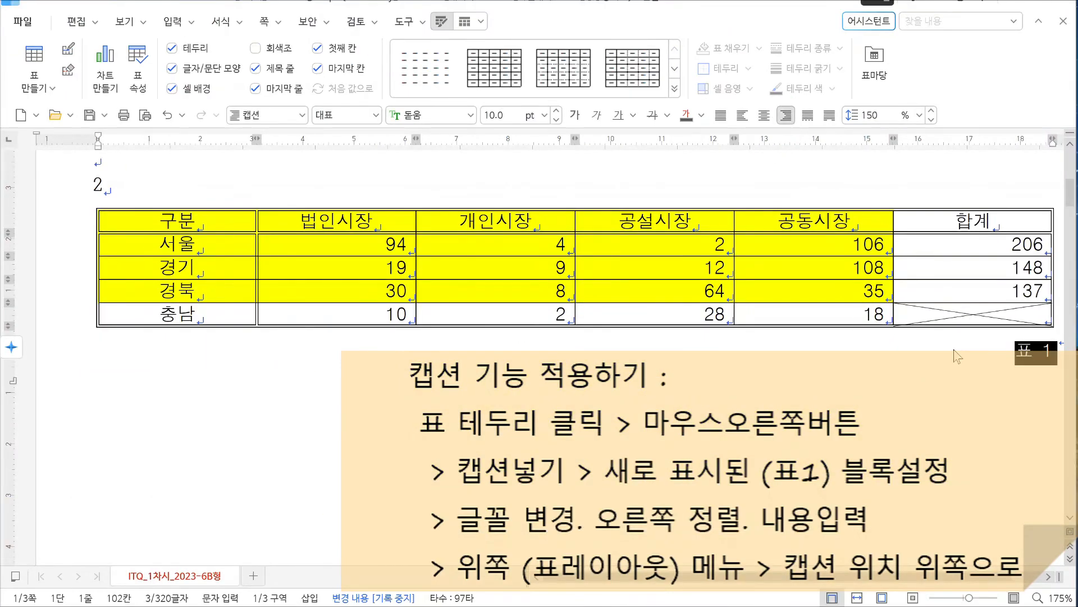
Step: Replace the default caption text with "지역별 시장소유 현황(단위 : 개)"
type("지역")
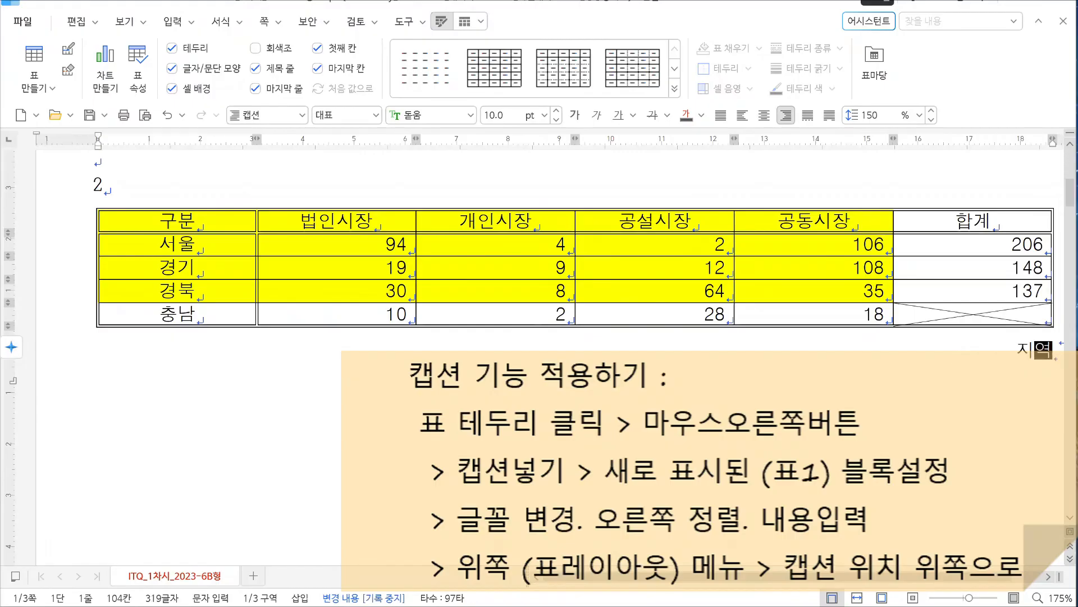
type("벼")
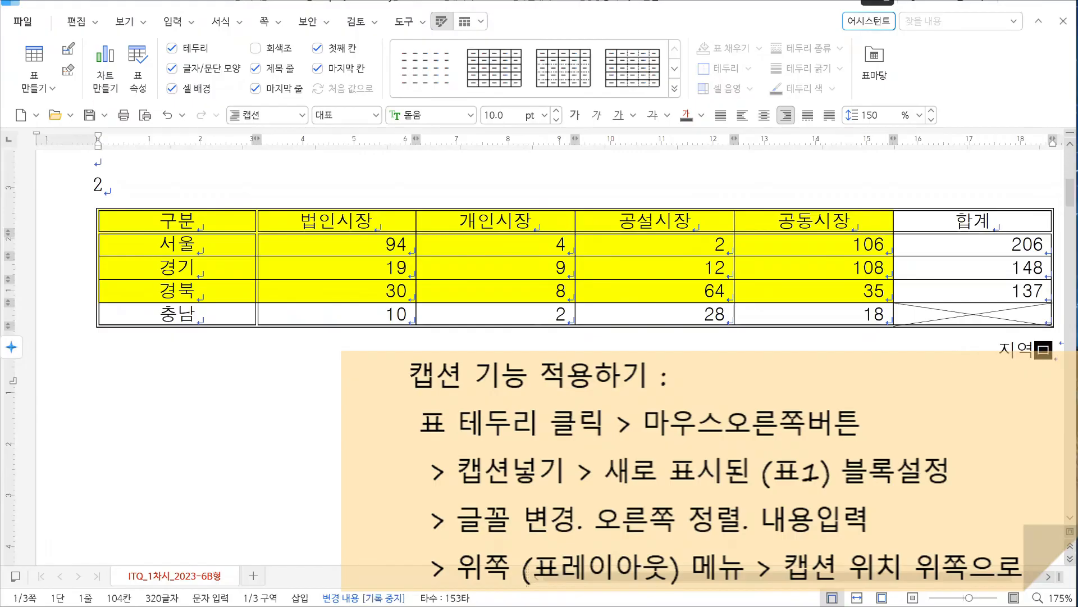
key("BackSpace")
key("BackSpace")
type("별 시")
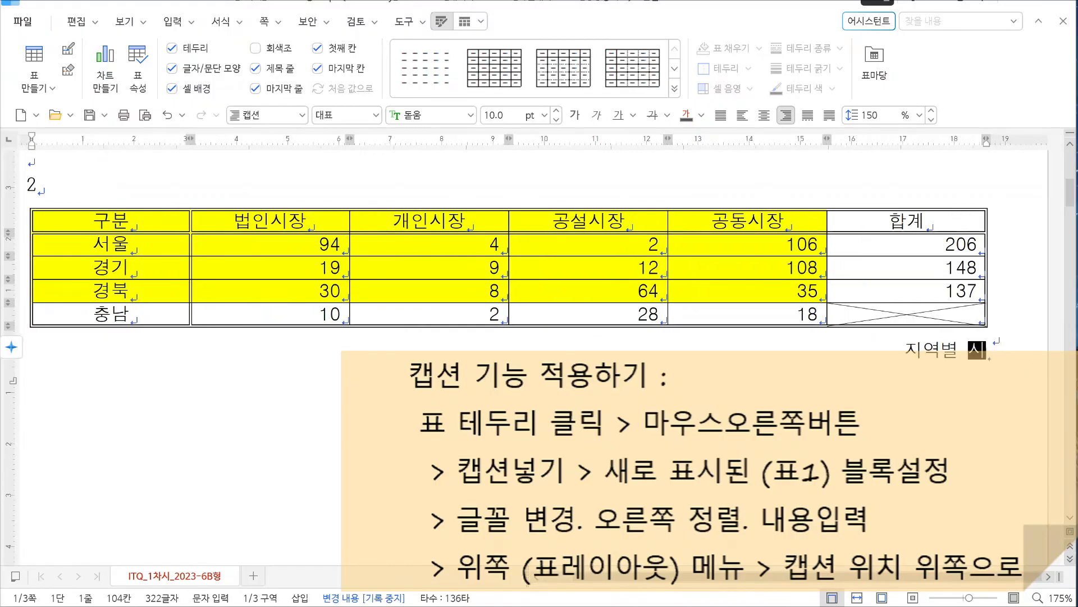
type("장송유 현황")
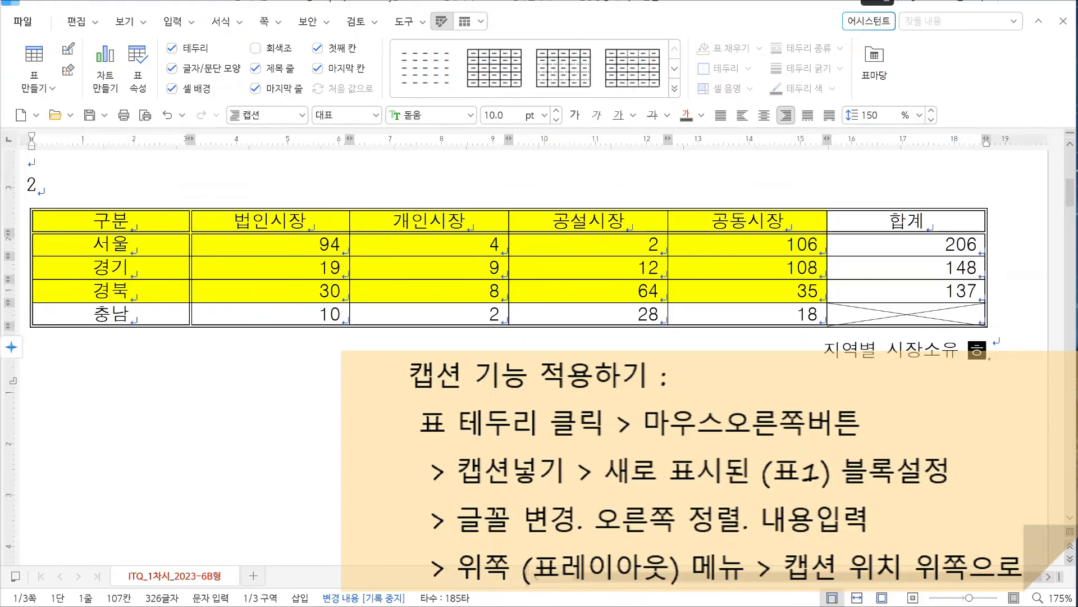
type("(단")
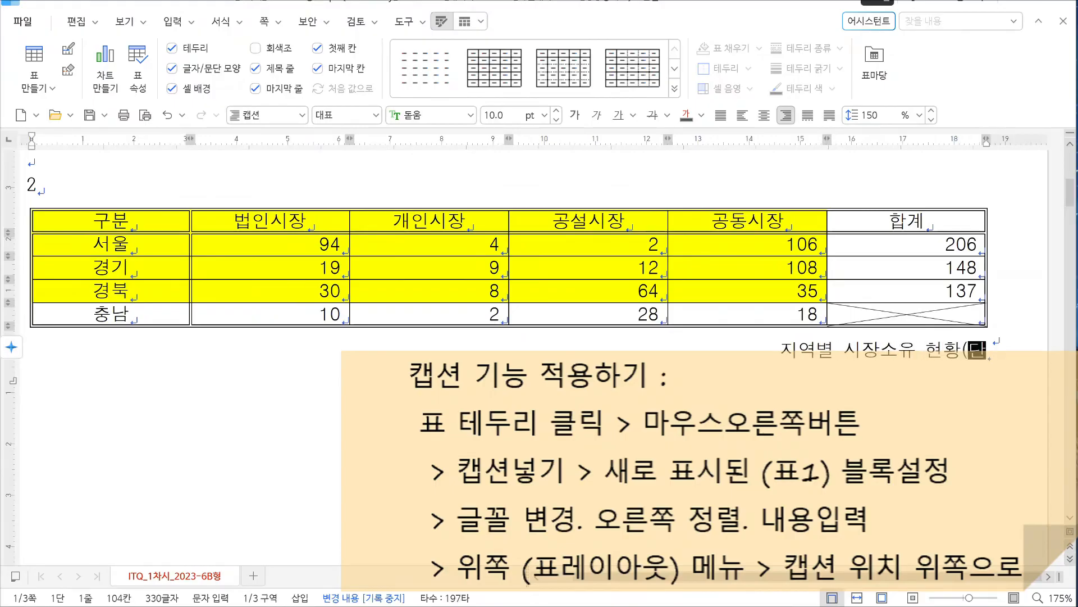
type("위 : 개)")
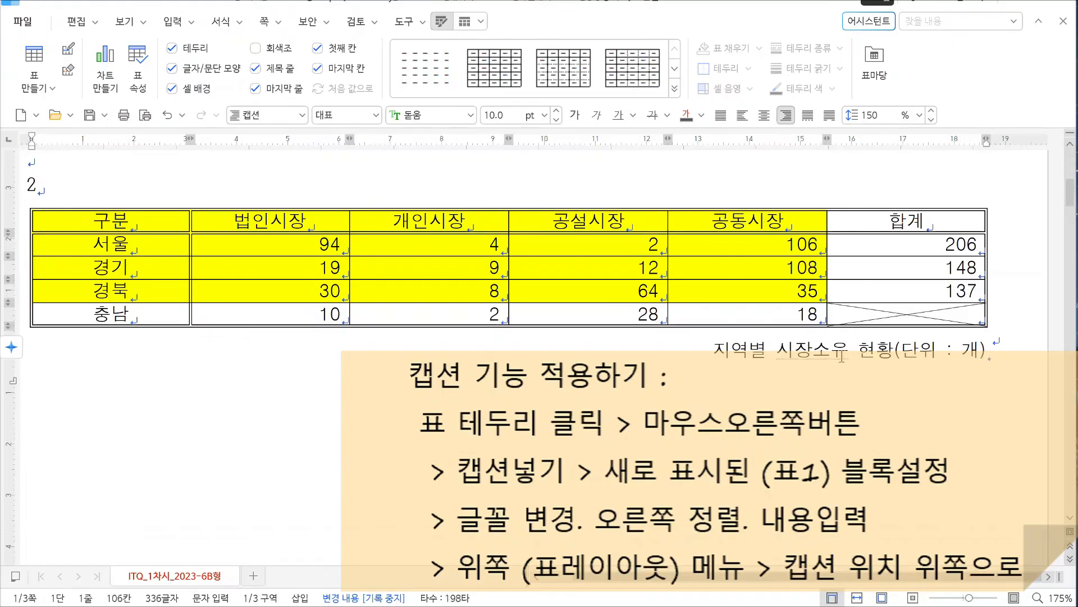
Step: Set the table caption's position to above the table (위)
scroll(841, 357, "down", 2)
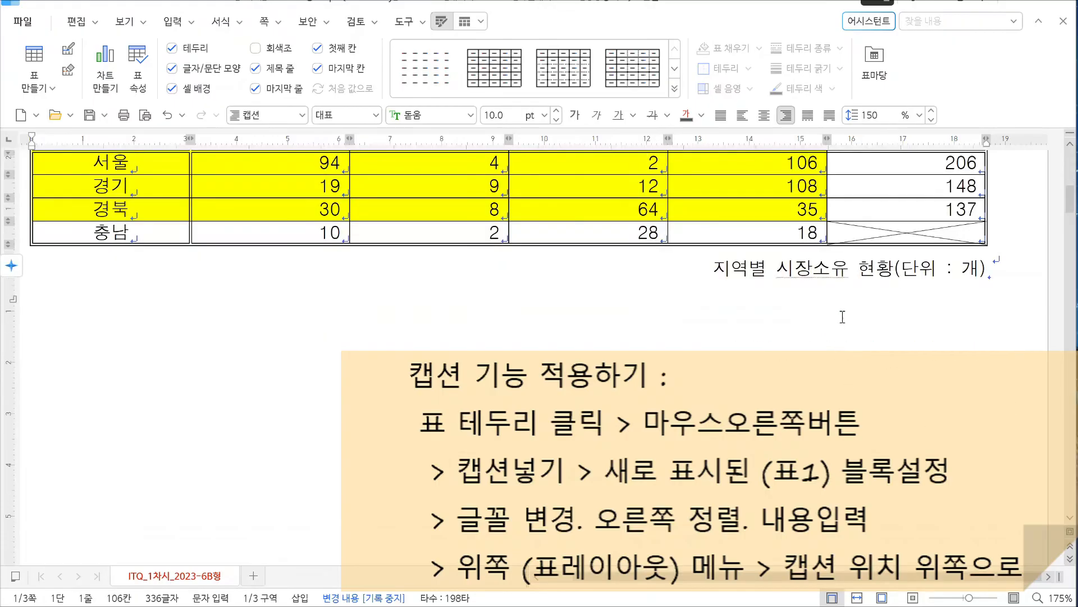
left_click(859, 261)
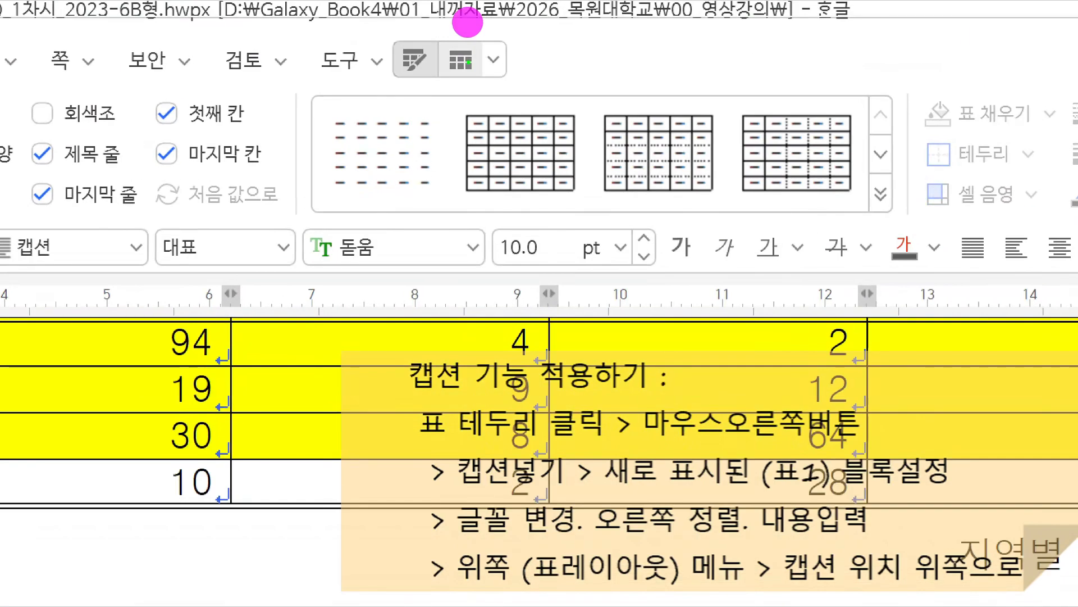
mouse_move(403, 66)
left_mouse_down()
mouse_move(477, 40)
mouse_move(440, 44)
mouse_move(476, 44)
mouse_move(456, 51)
left_mouse_up()
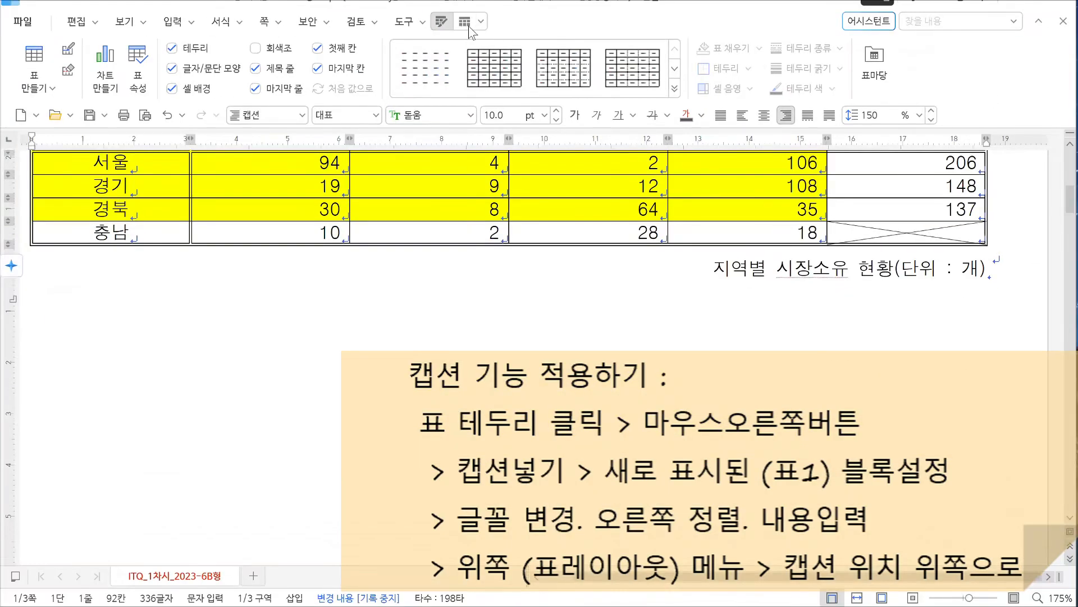
left_click(464, 23)
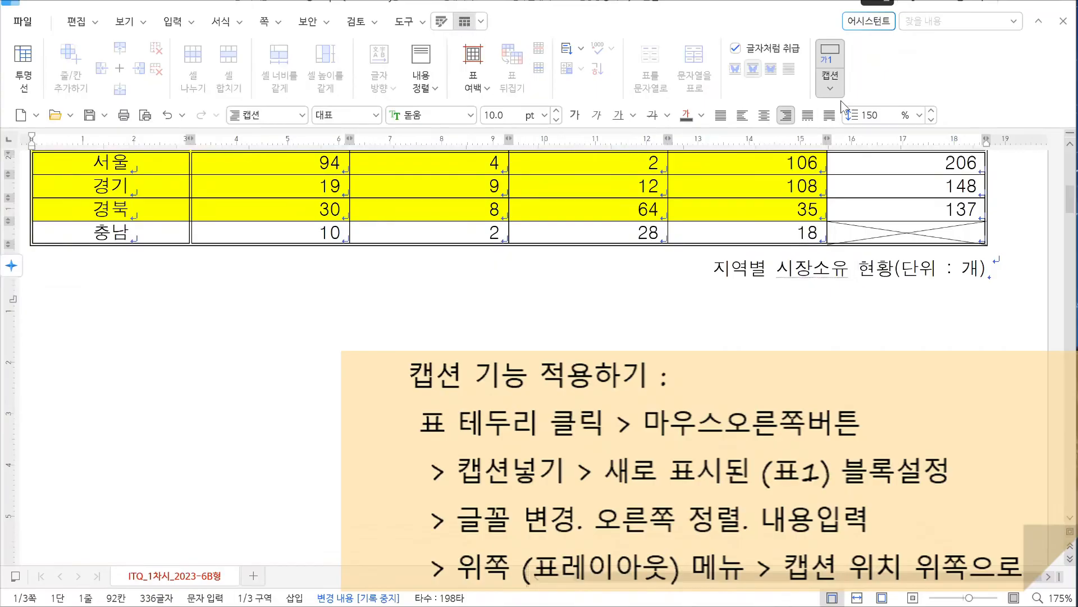
left_click(829, 86)
left_click(801, 111)
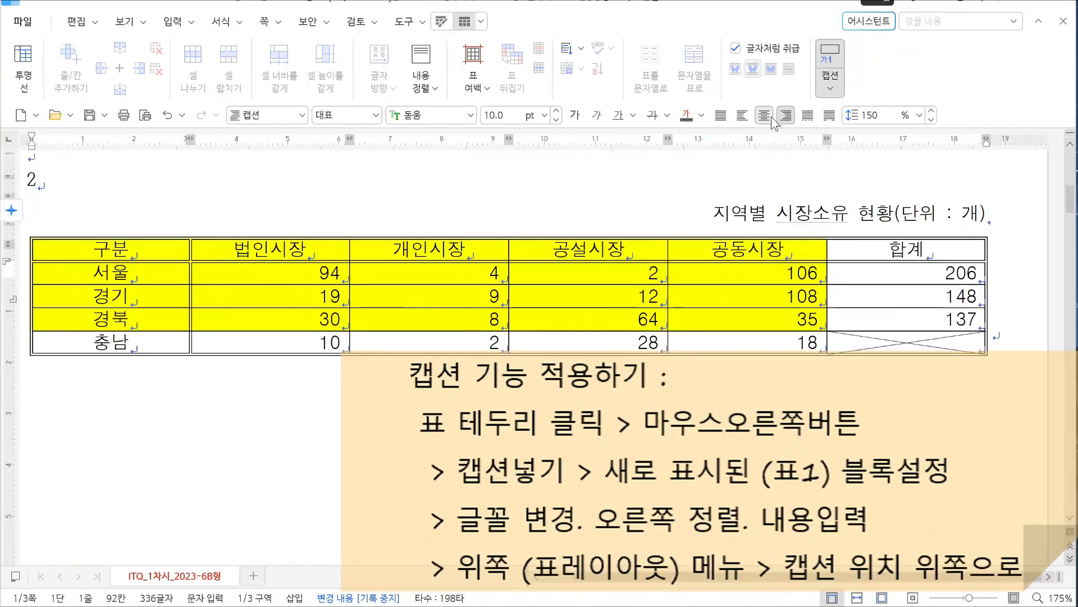
Step: Try the caption below the table (아래) and restore its position to above (위)
left_click(830, 85)
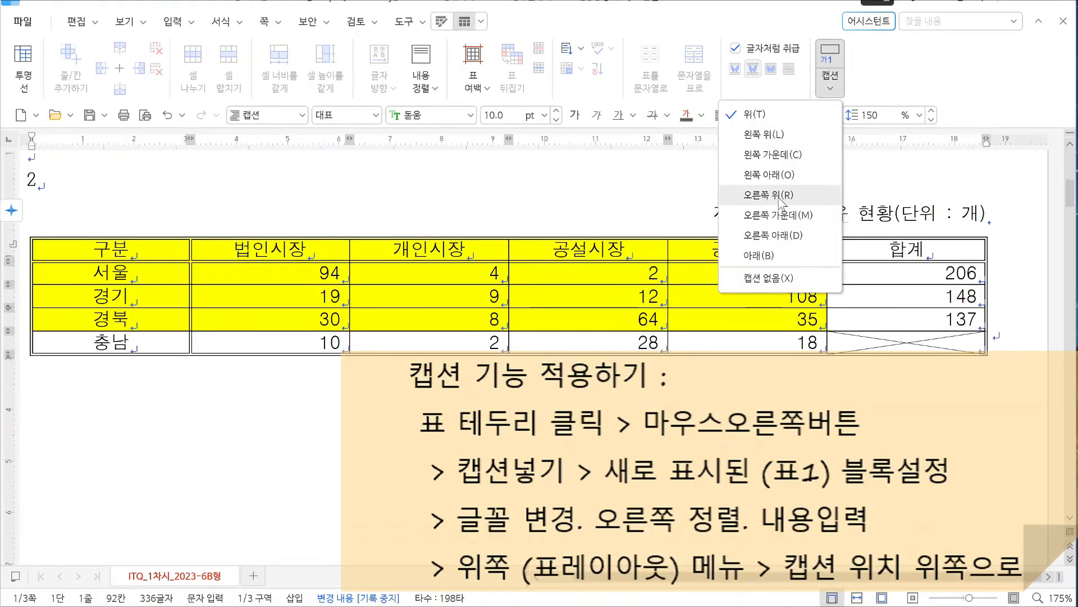
left_click(774, 234)
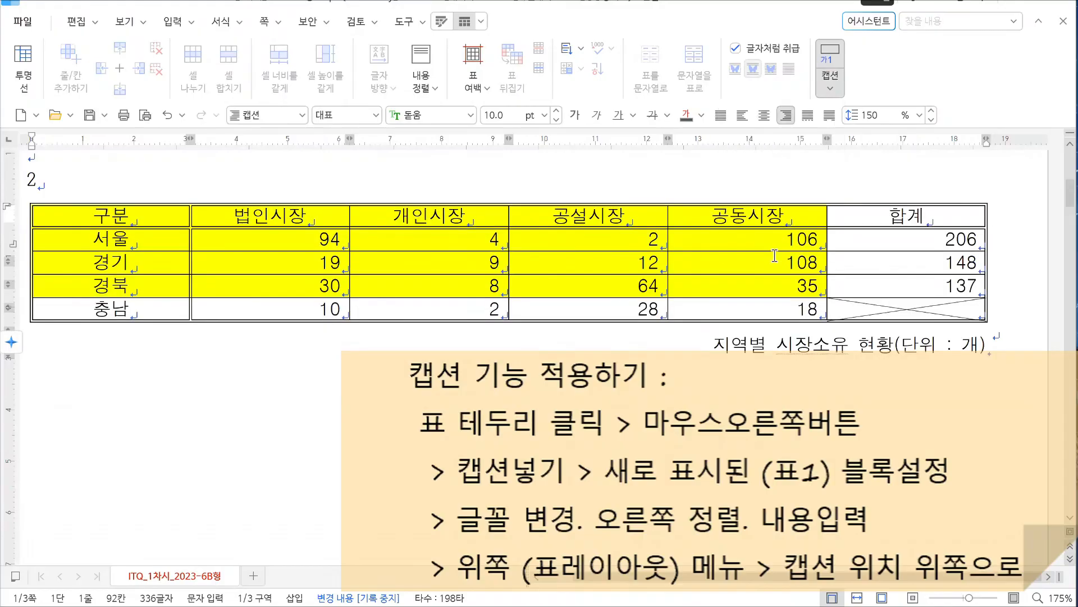
left_click(831, 84)
left_click(789, 111)
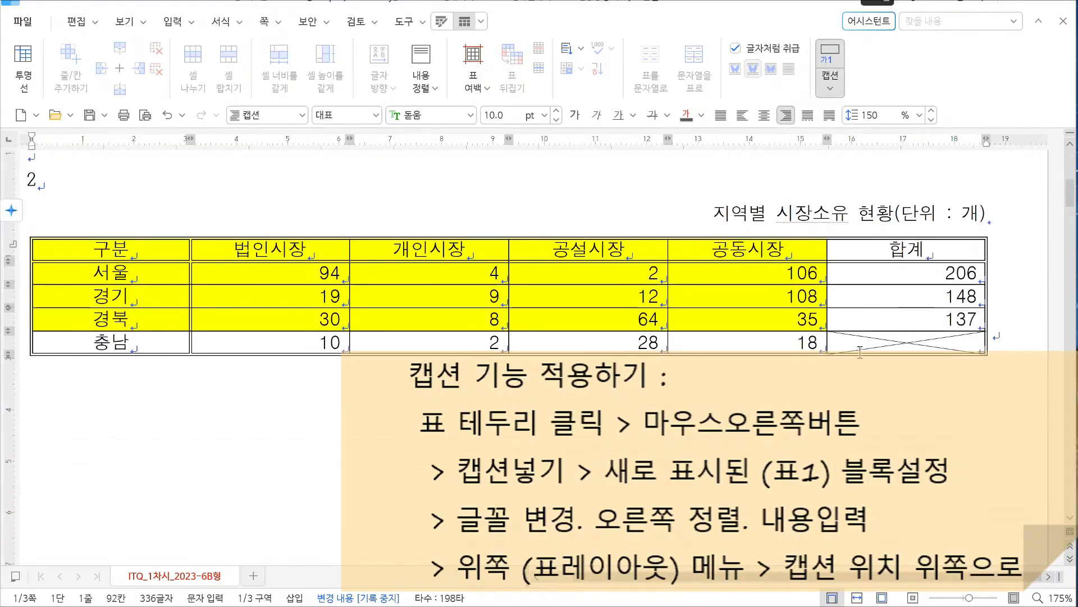
Step: Leave the caption, put the text cursor directly after the question 2 table and switch to Korean input
left_click(760, 382)
scroll(754, 388, "down", 3)
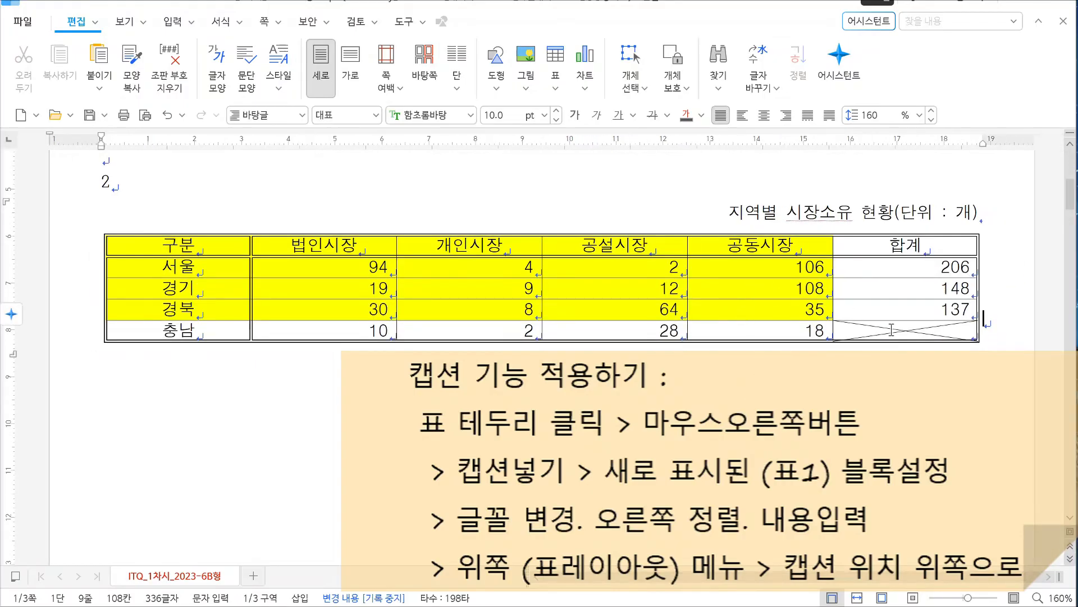
key("Hangul")
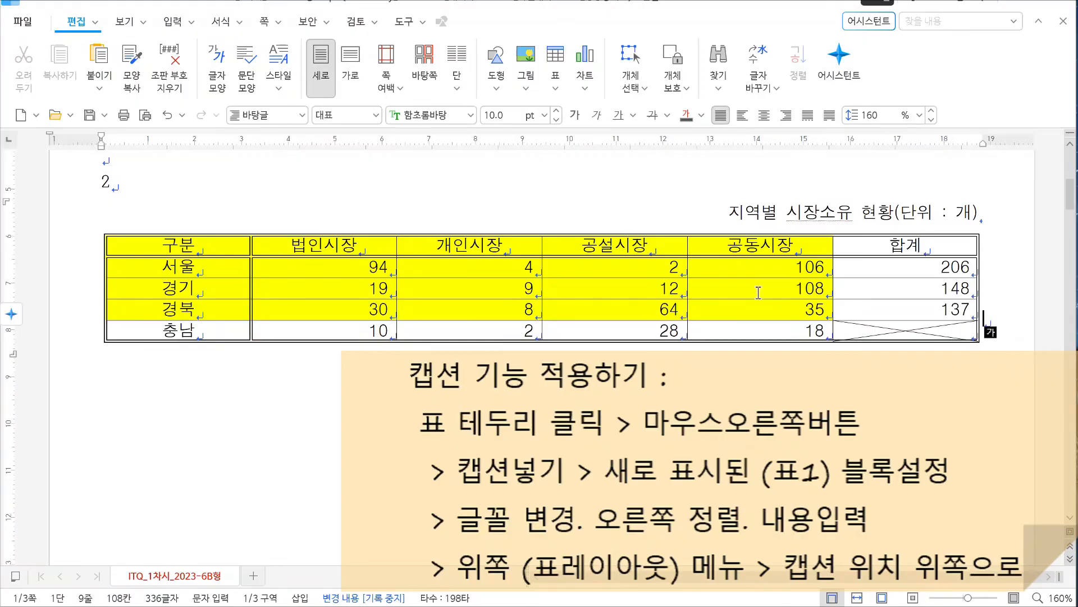